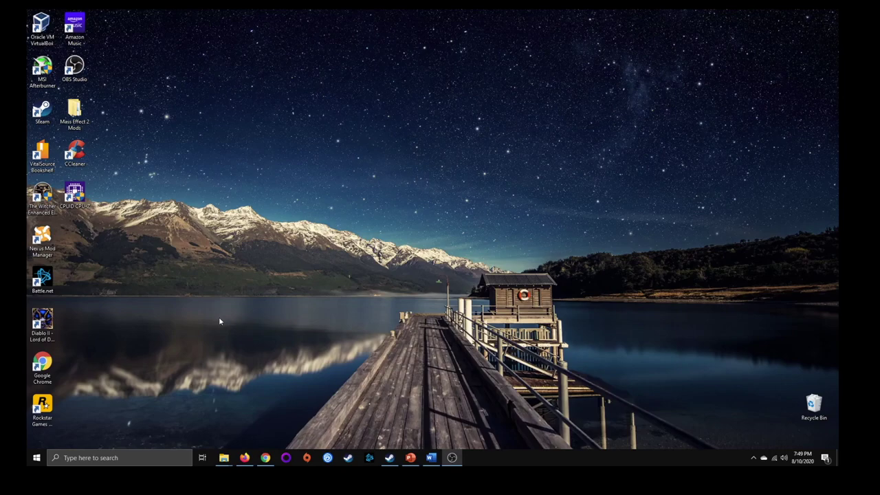
# Step: Find and launch Microsoft Edge from Windows search and go to google.com
pyautogui.click(153, 462)
pyautogui.write('edh')
pyautogui.press('BackSpace')
pyautogui.write('ge')
pyautogui.press('Return')
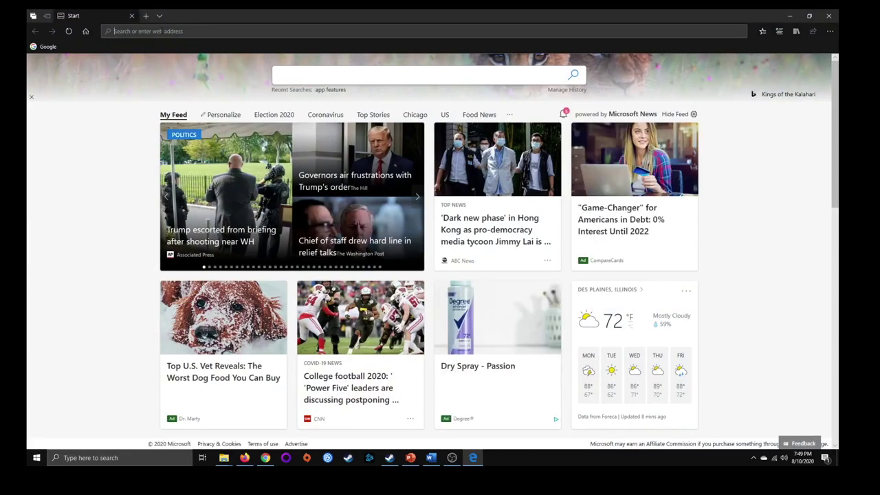
pyautogui.write('google.com/')
pyautogui.press('Return')
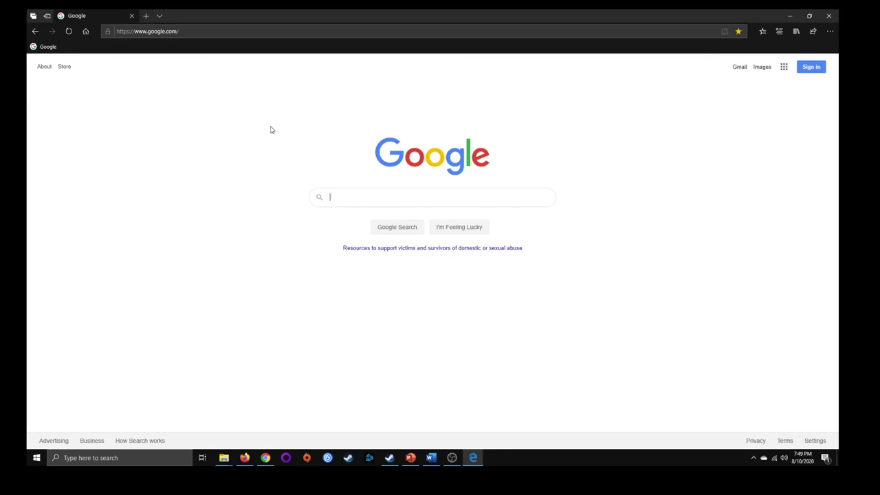
# Step: Search Google for "opera" and open the official Opera Web Browser website from the results
pyautogui.write('opera')
pyautogui.press('Return')
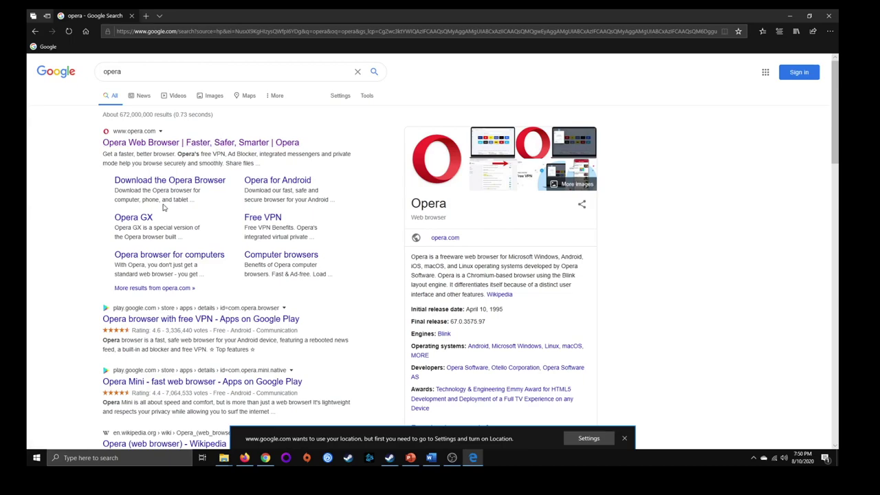
pyautogui.click(142, 182)
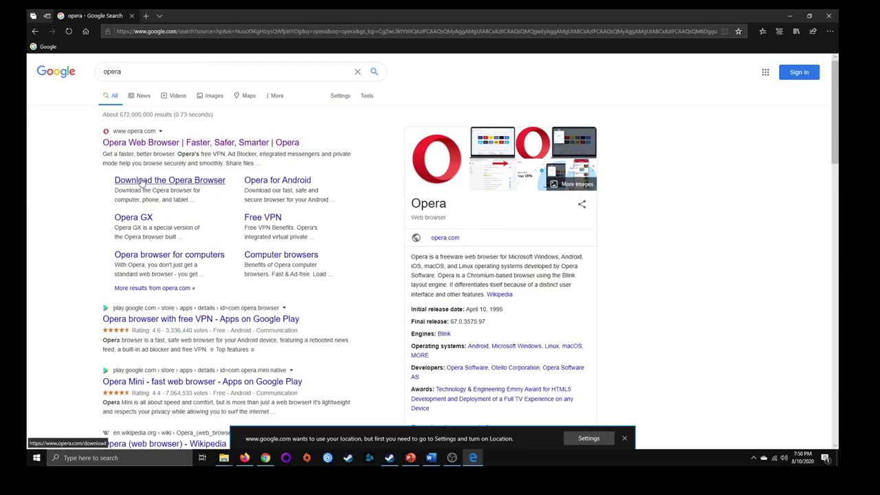
pyautogui.click(193, 147)
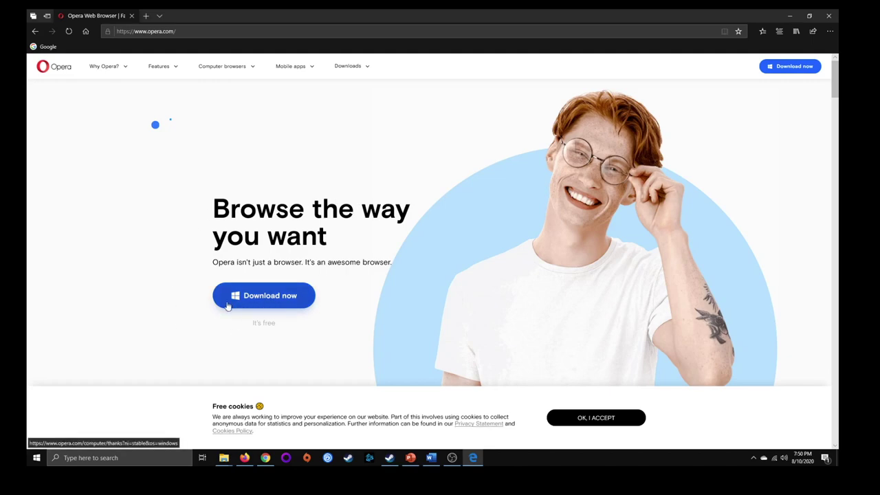
# Step: Look up Google Chrome in a new tab, view its official download page, and close that tab
pyautogui.click(145, 15)
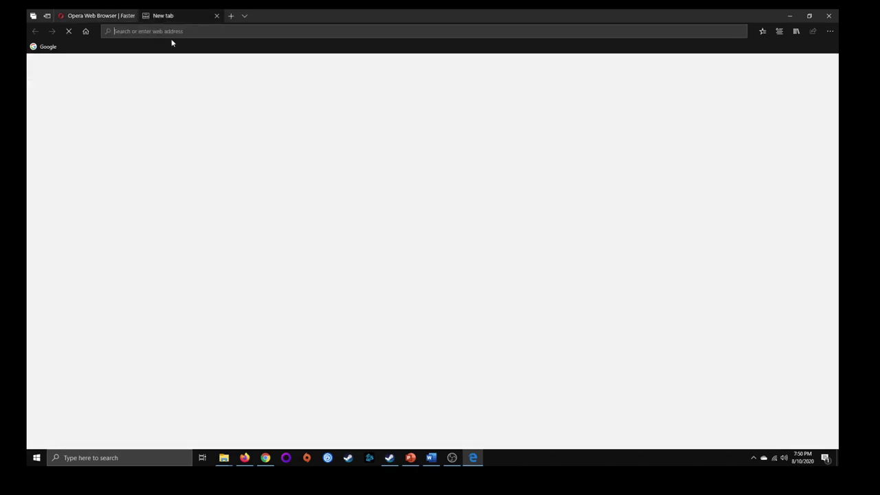
pyautogui.write('googe c')
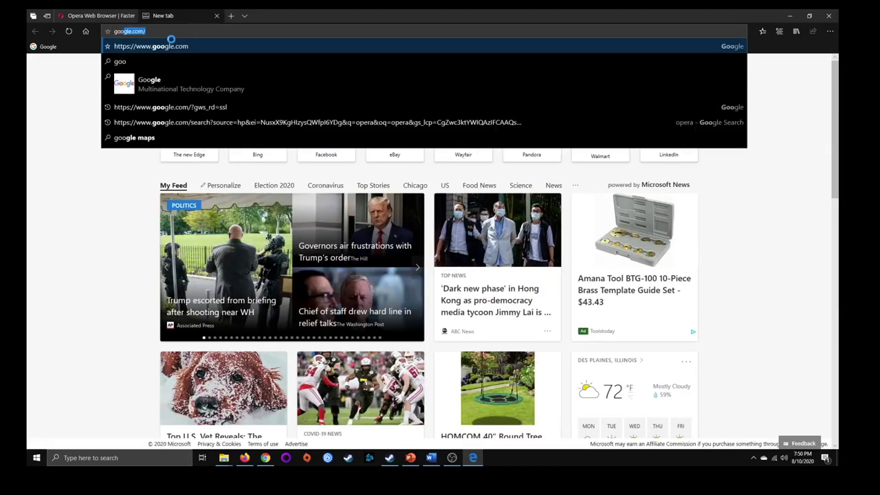
pyautogui.write('hrome')
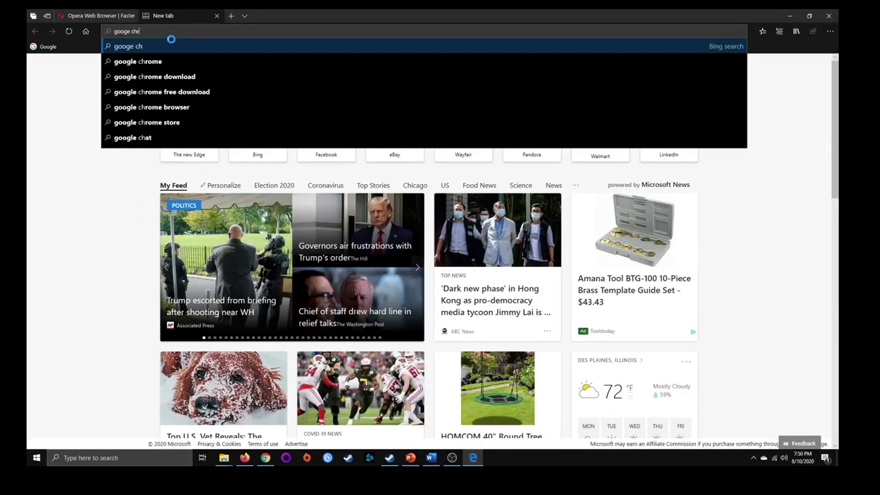
pyautogui.press('Return')
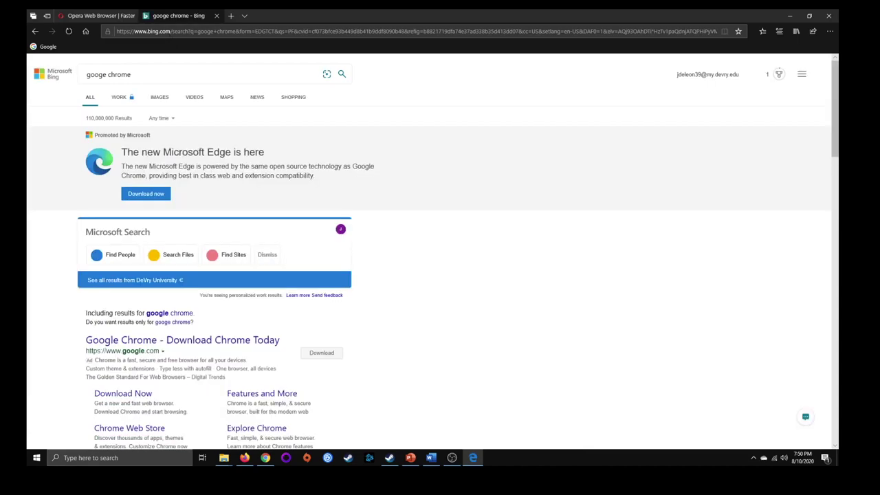
pyautogui.scroll(-4, 232, 209)
pyautogui.click(173, 106)
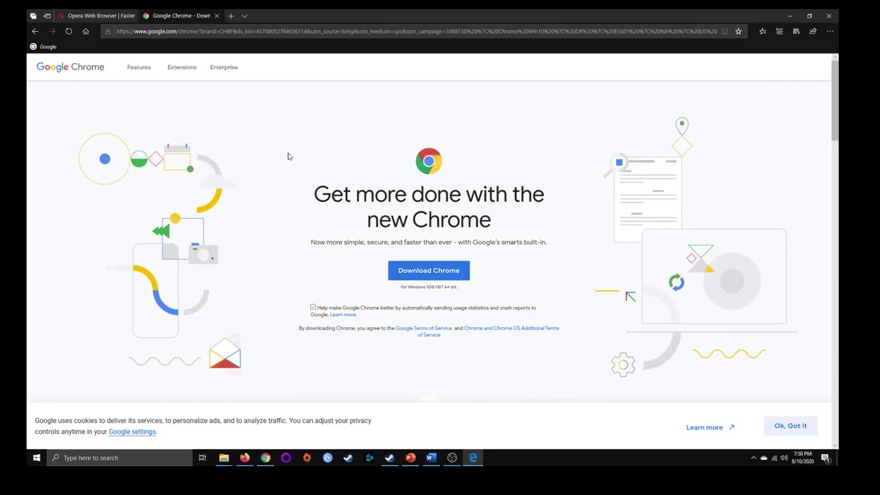
pyautogui.click(216, 15)
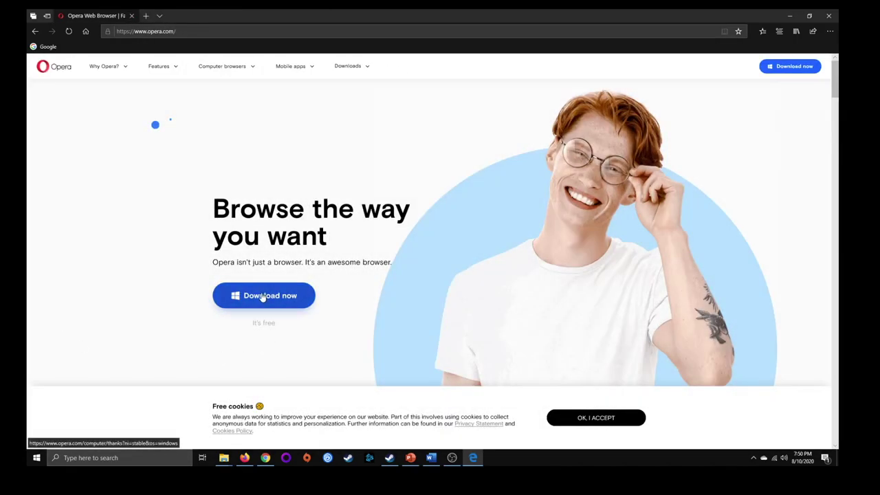
# Step: Download the Windows version of Opera, run OperaSetup.exe, and minimize the browser behind the installer
pyautogui.click(262, 298)
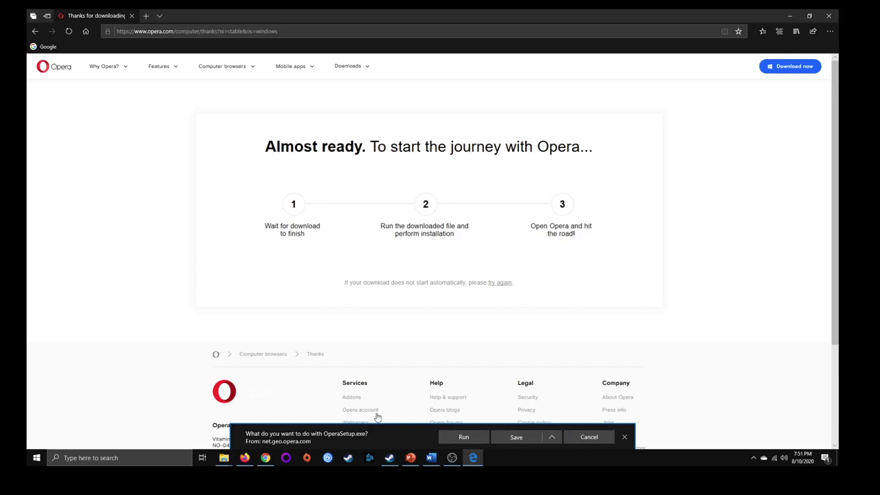
pyautogui.click(464, 437)
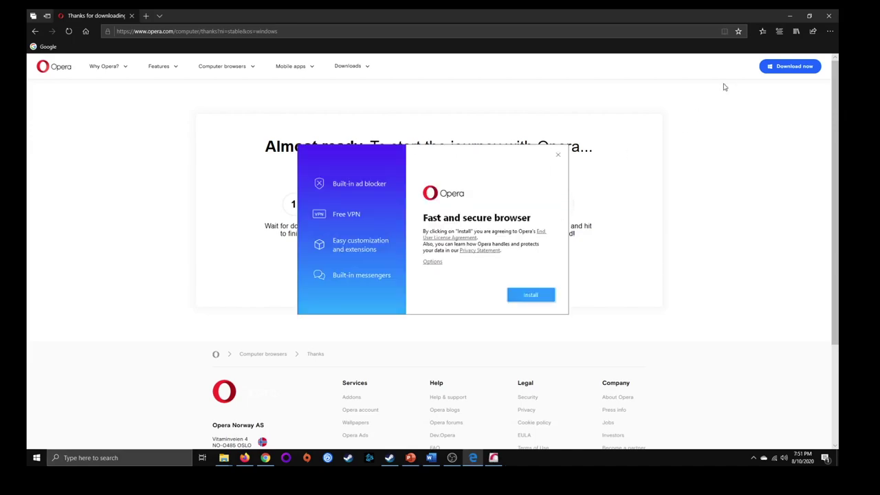
pyautogui.click(792, 16)
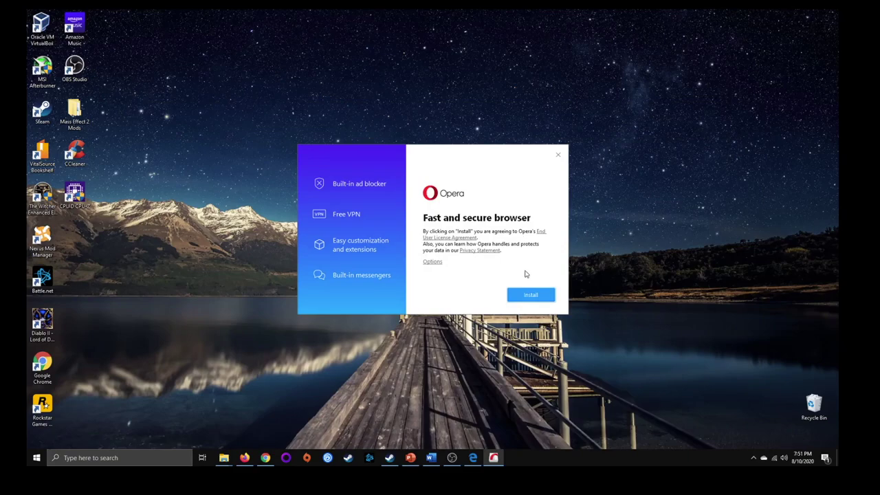
# Step: Disable making Opera the default browser in the installer options, install Opera, and close its browser window
pyautogui.click(431, 262)
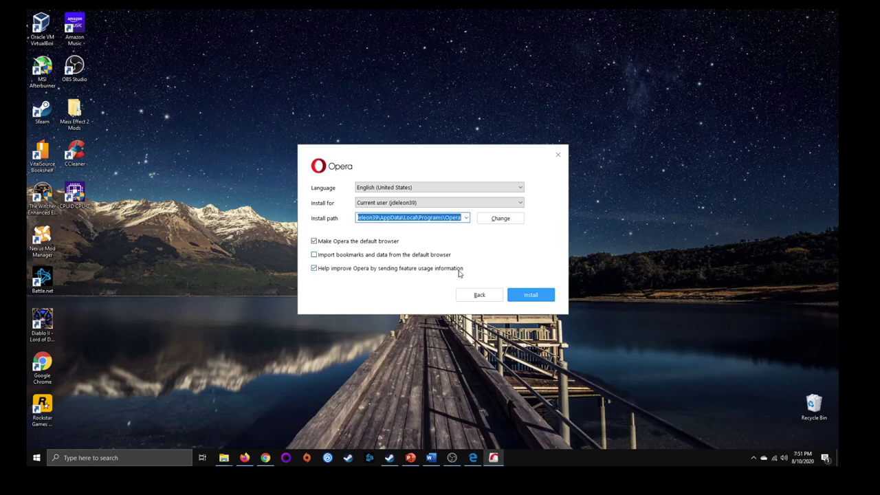
pyautogui.click(318, 243)
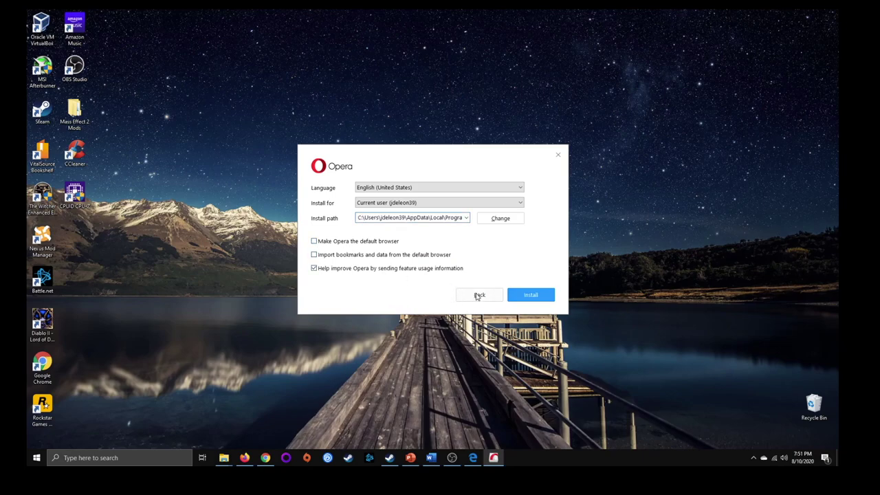
pyautogui.click(479, 295)
pyautogui.click(531, 295)
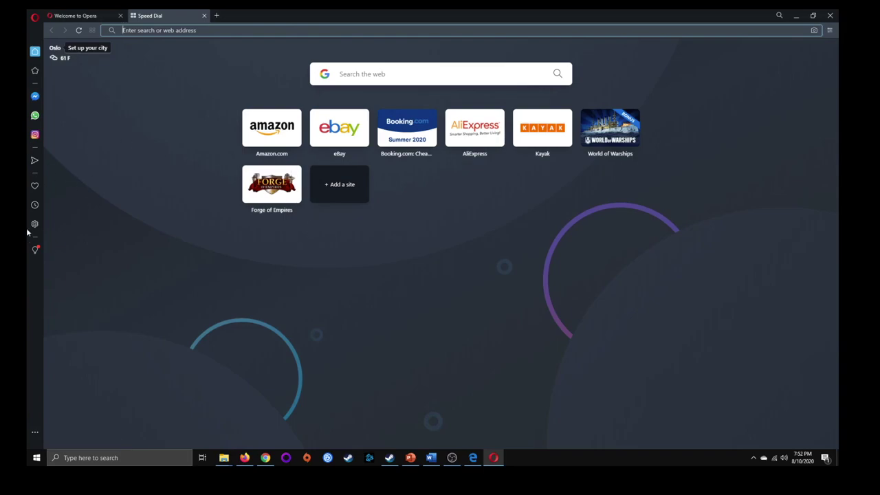
pyautogui.click(832, 15)
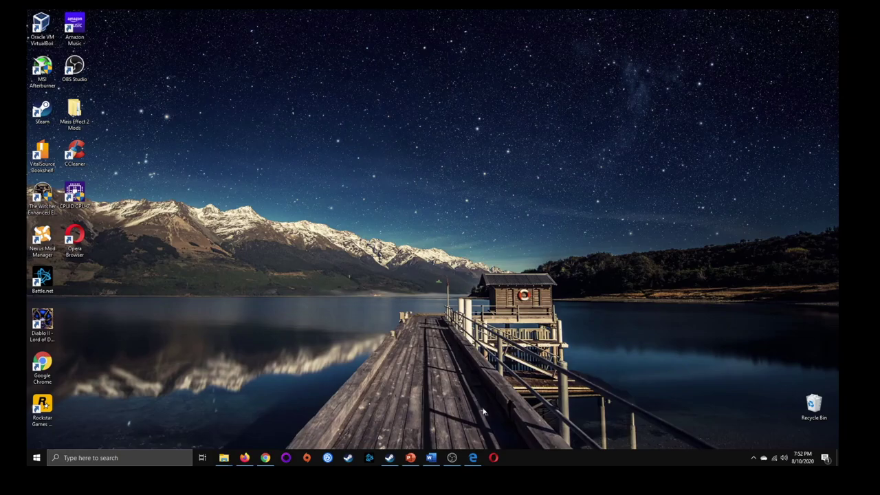
# Step: Return to Microsoft Edge, search for "cnet opera browser download" in a fresh tab, and open CNET's Opera download page
pyautogui.click(473, 458)
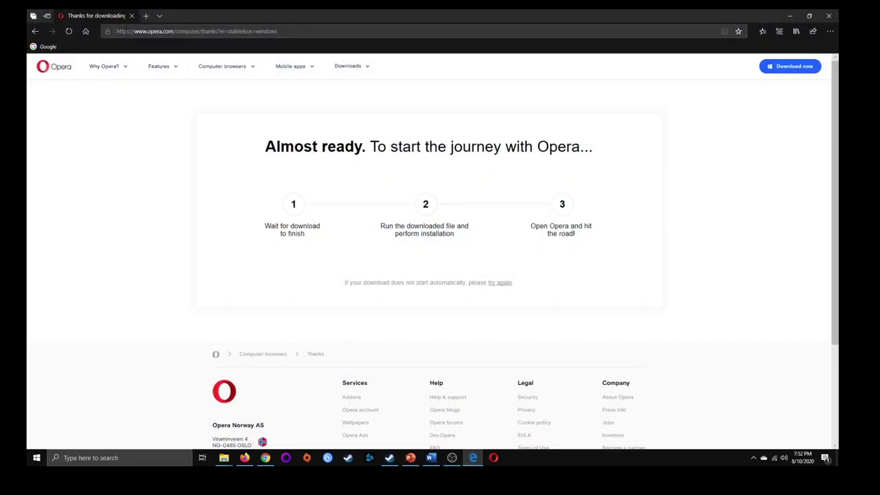
pyautogui.click(146, 15)
pyautogui.click(132, 16)
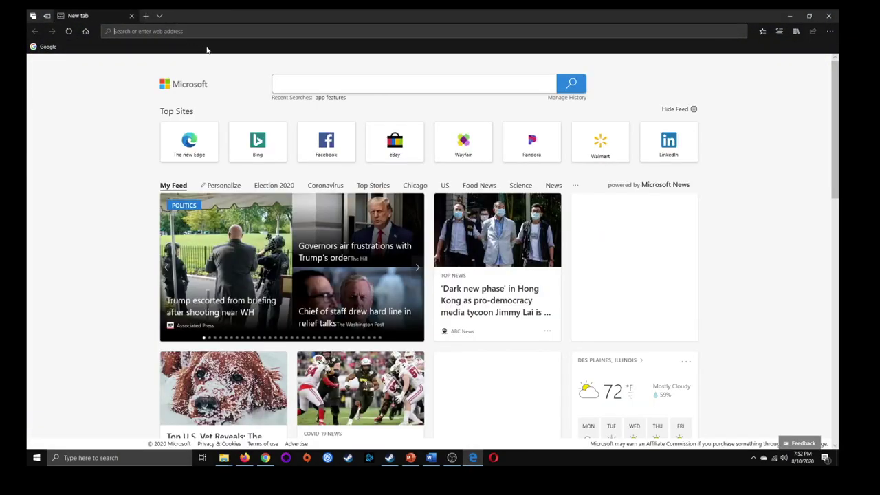
pyautogui.write('cnet opera')
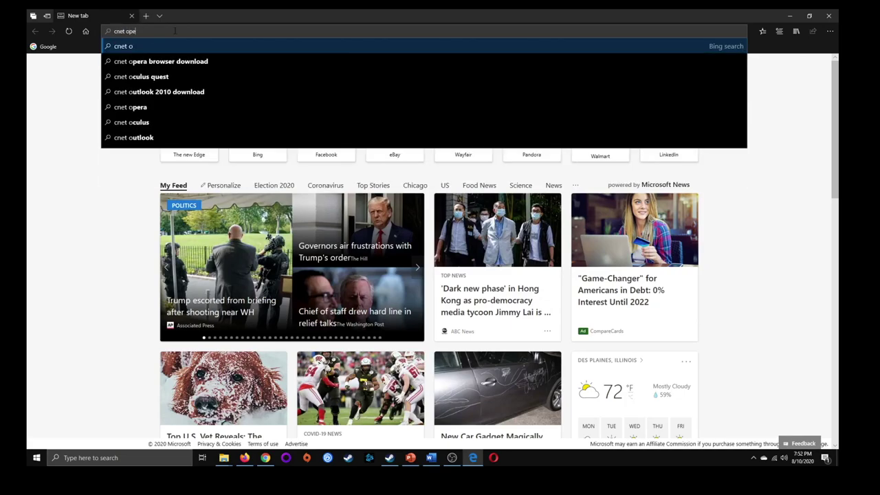
pyautogui.click(193, 61)
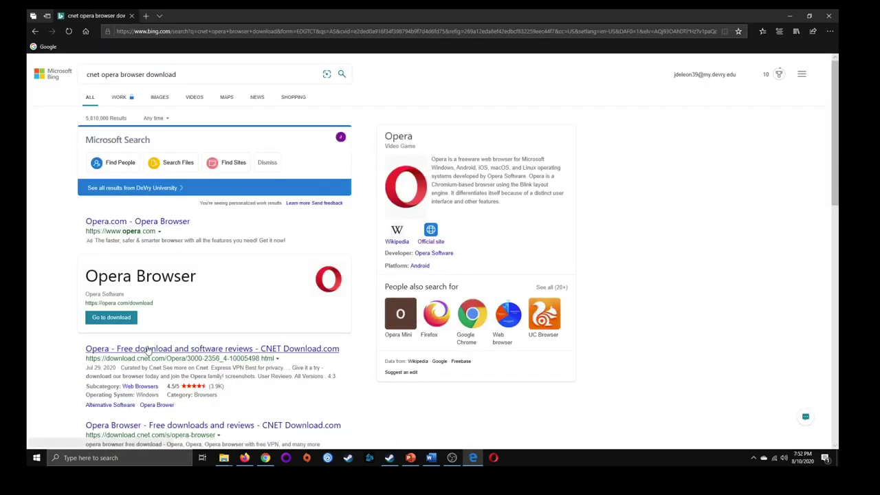
pyautogui.click(145, 349)
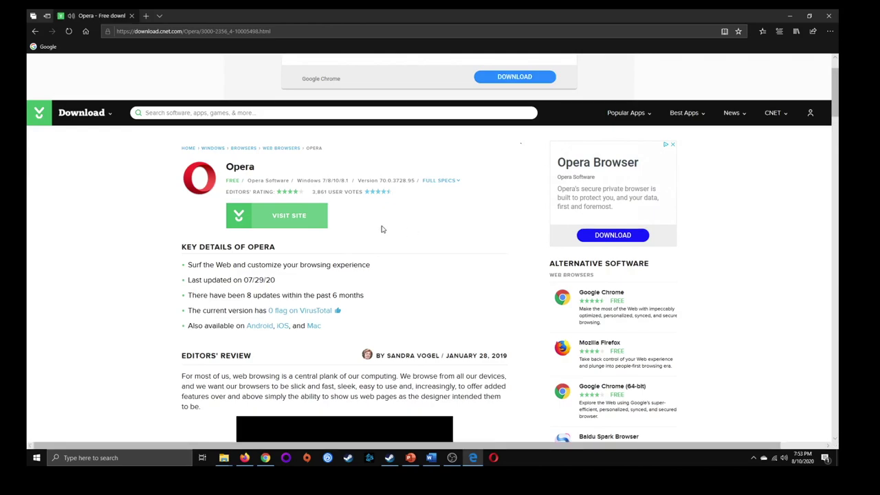
# Step: Follow CNET's link to the Opera download site, close that tab without running the installer, and close the browser
pyautogui.click(277, 218)
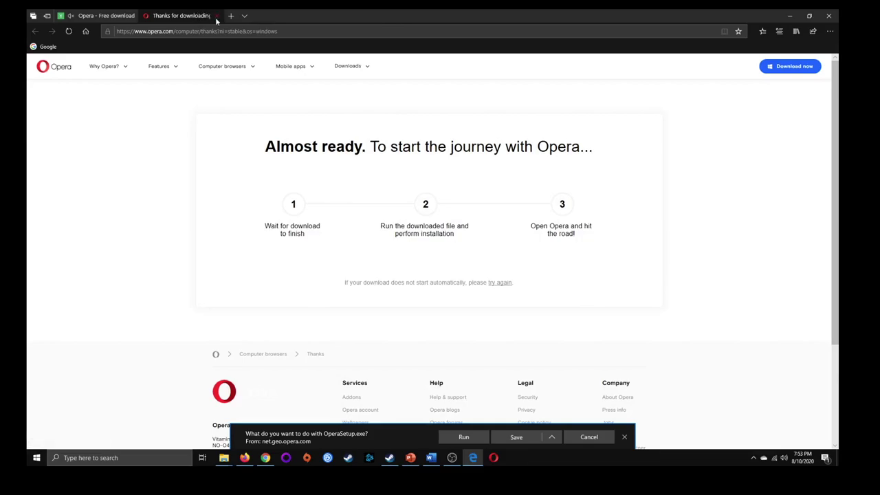
pyautogui.click(216, 15)
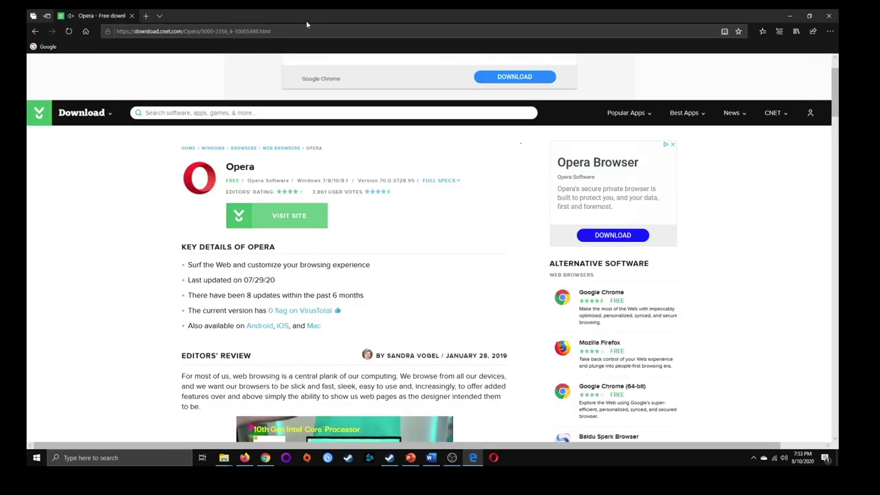
pyautogui.click(828, 15)
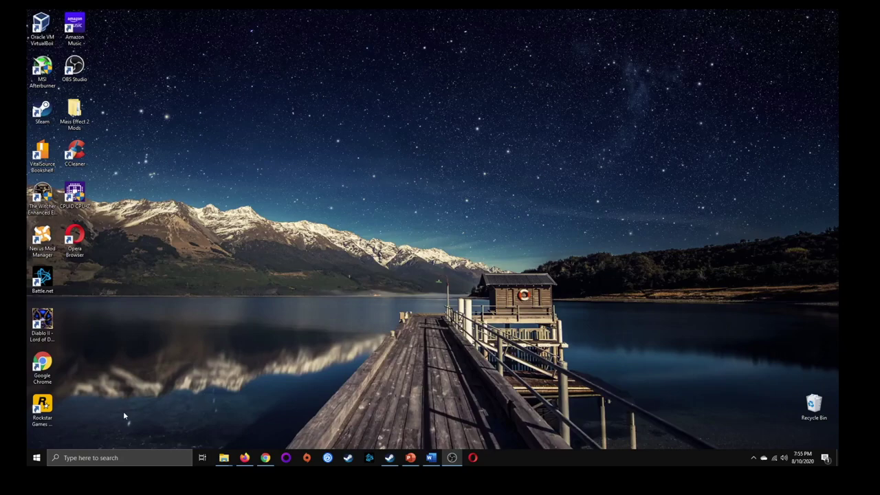
# Step: Pin Microsoft Store to the taskbar and move its icon ahead of File Explorer
pyautogui.click(36, 458)
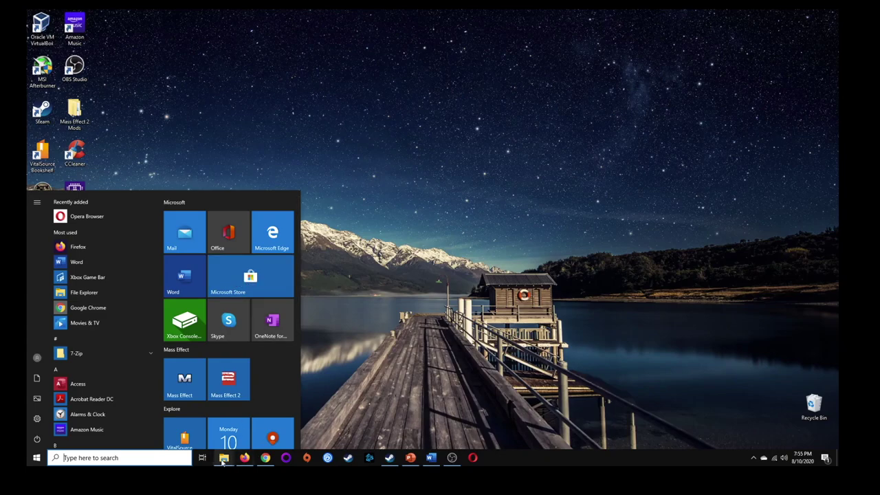
pyautogui.rightClick(259, 280)
pyautogui.moveTo(291, 315)
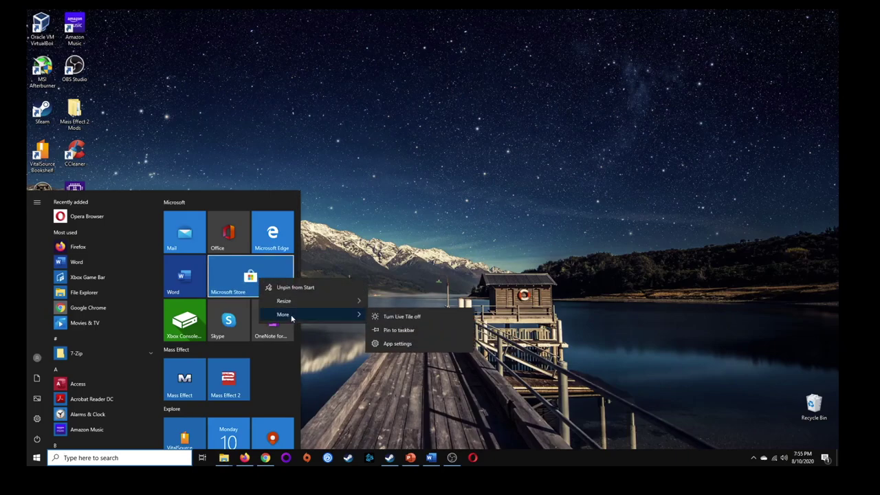
pyautogui.click(399, 330)
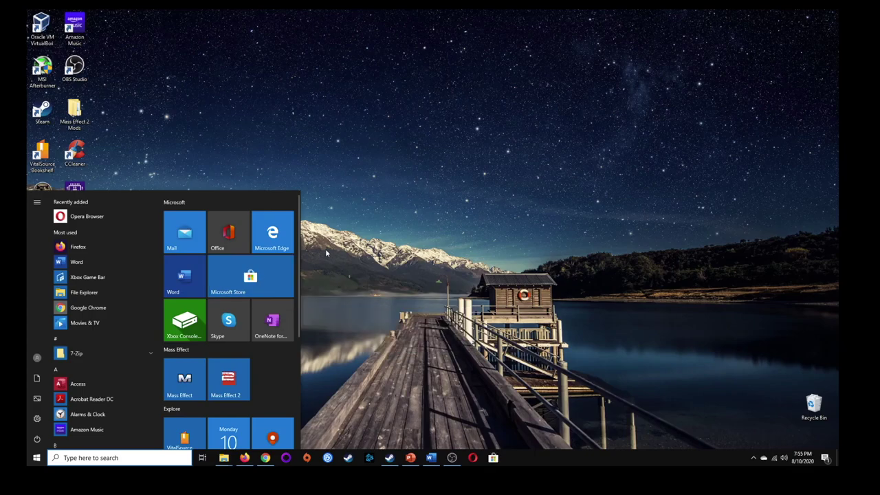
pyautogui.click(494, 458)
pyautogui.moveTo(494, 460); pyautogui.dragTo(224, 459)
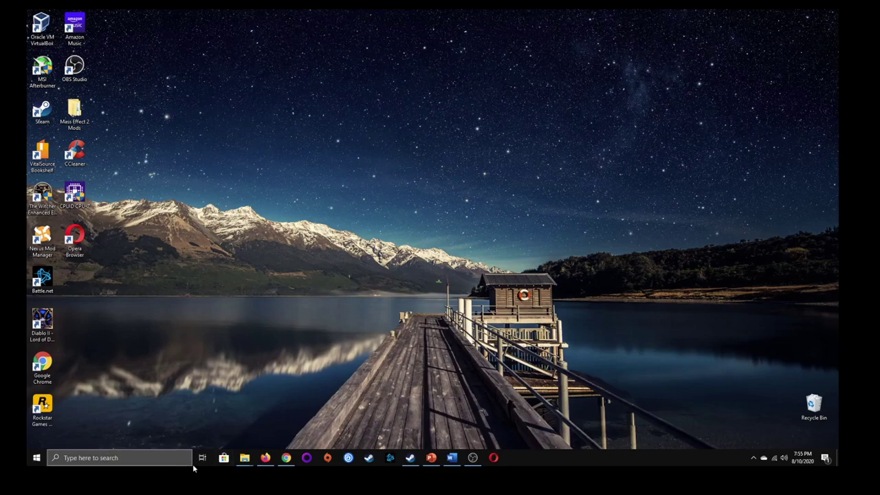
# Step: Open Microsoft Store, search for "netflix", and get the free Netflix app from its product page
pyautogui.click(223, 461)
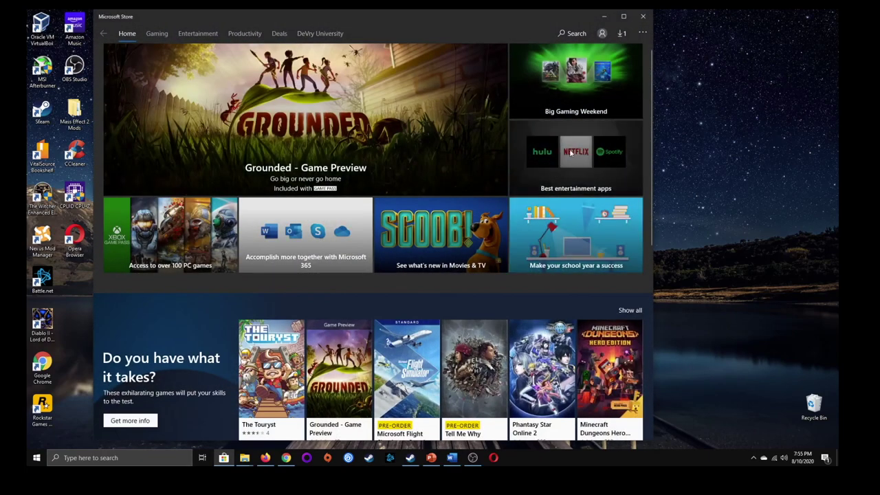
pyautogui.click(569, 35)
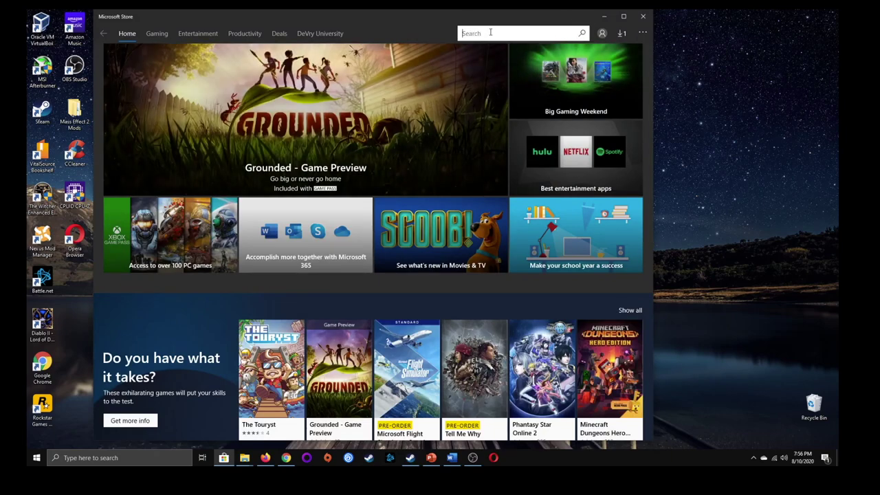
pyautogui.write('netflix')
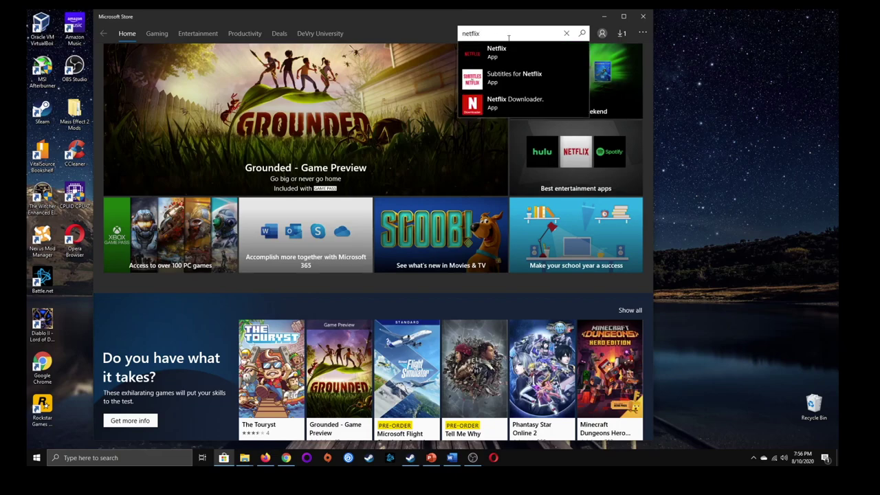
pyautogui.click(495, 47)
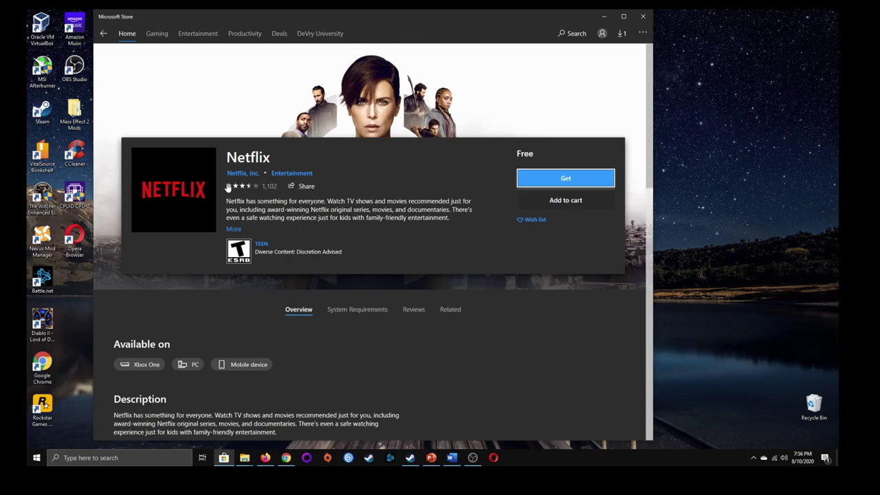
pyautogui.click(551, 182)
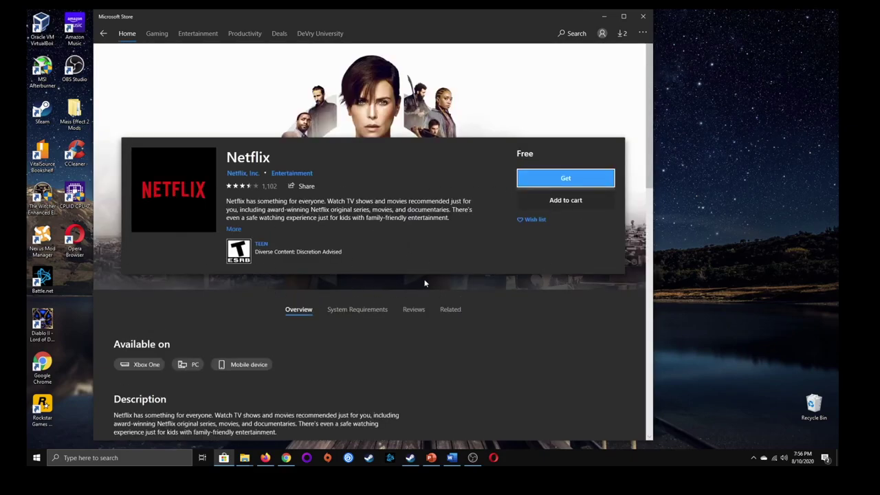
# Step: Get the free Netflix app from its store page, launch it once installed, and reposition its window over Microsoft Store
pyautogui.click(559, 179)
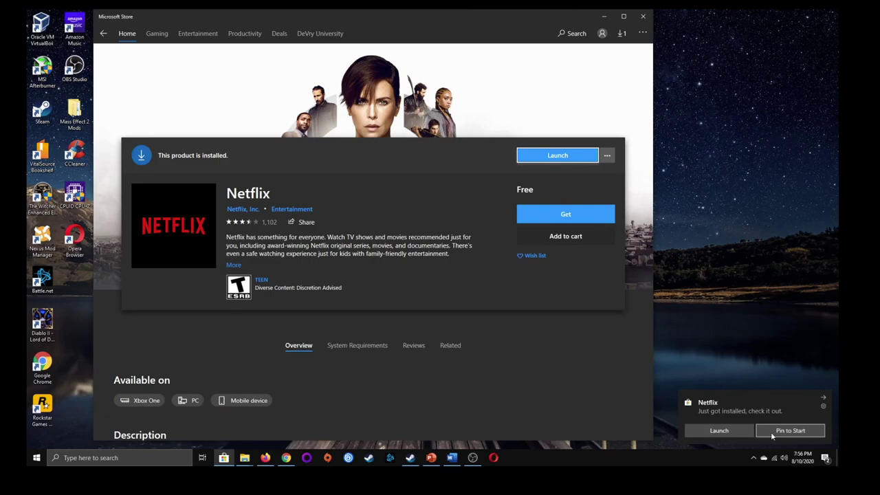
pyautogui.click(720, 431)
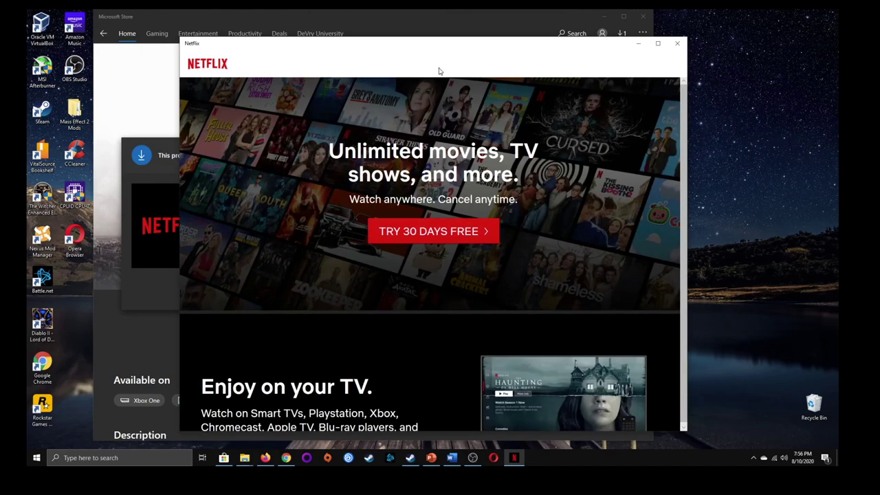
pyautogui.moveTo(424, 47); pyautogui.dragTo(431, 41)
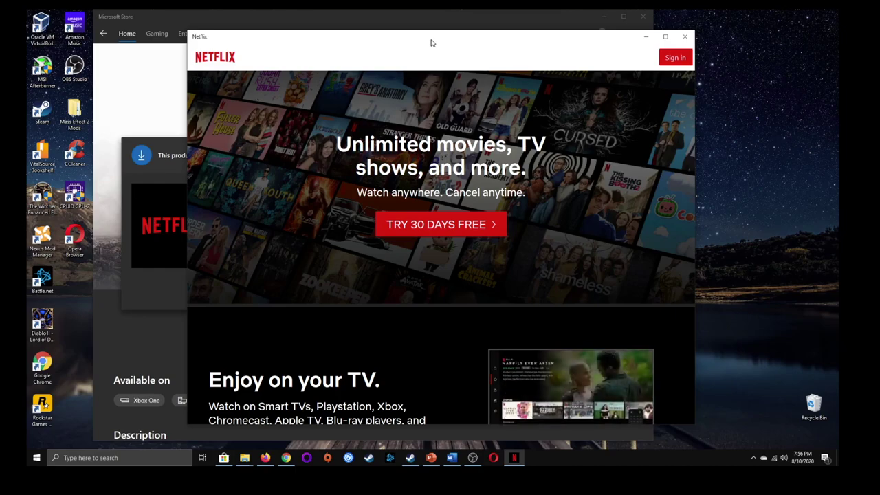
pyautogui.moveTo(431, 42); pyautogui.dragTo(409, 39)
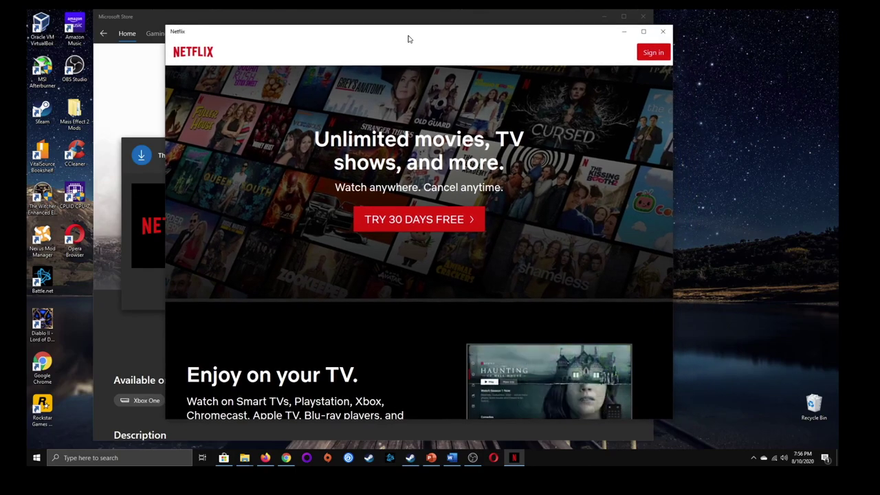
pyautogui.moveTo(344, 36)
pyautogui.mouseDown()
pyautogui.moveTo(352, 55)
pyautogui.moveTo(360, 39)
pyautogui.mouseUp()
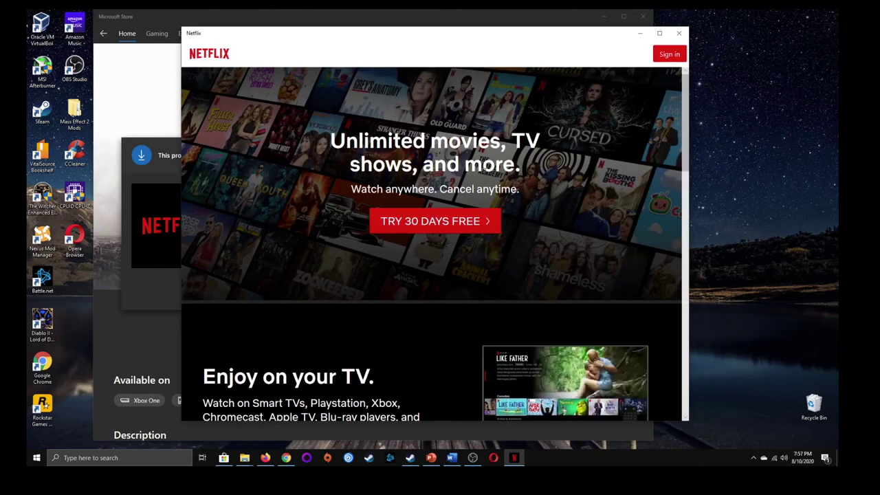
# Step: Look over the Netflix welcome page, and close both the Netflix app and Microsoft Store
pyautogui.scroll(-6, 458, 234)
pyautogui.scroll(8, 510, 236)
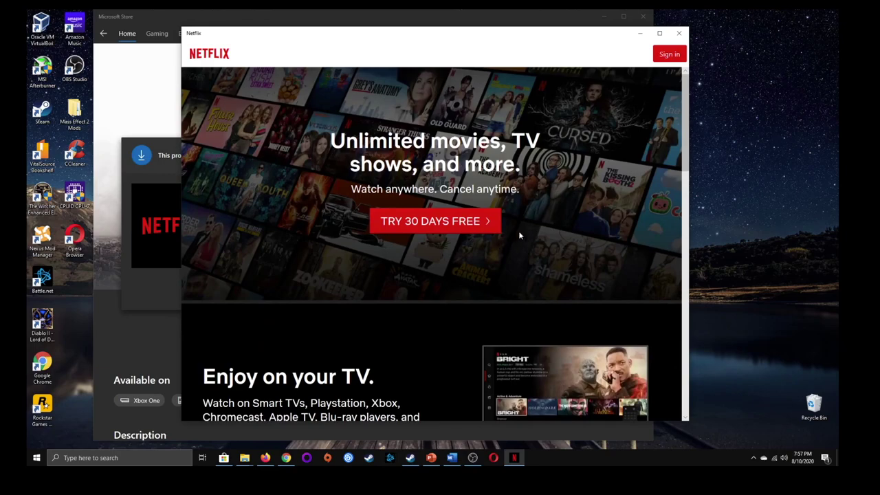
pyautogui.click(684, 34)
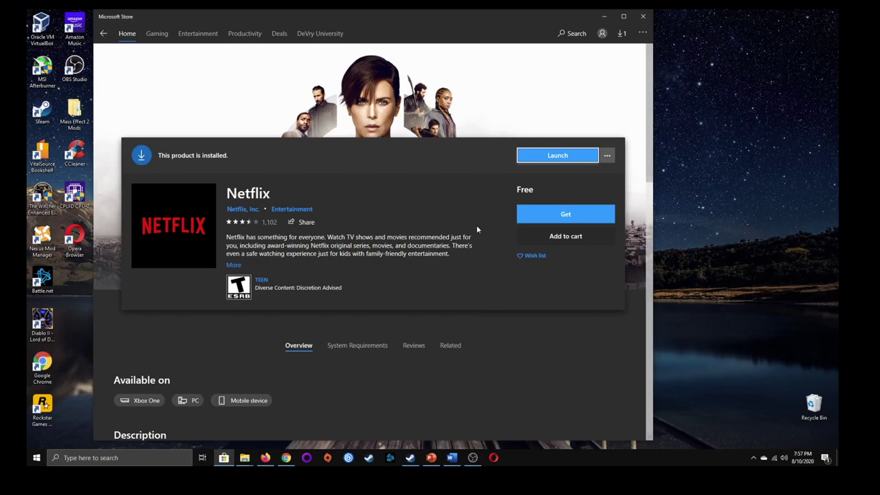
pyautogui.hotkey('alt', 'F4')
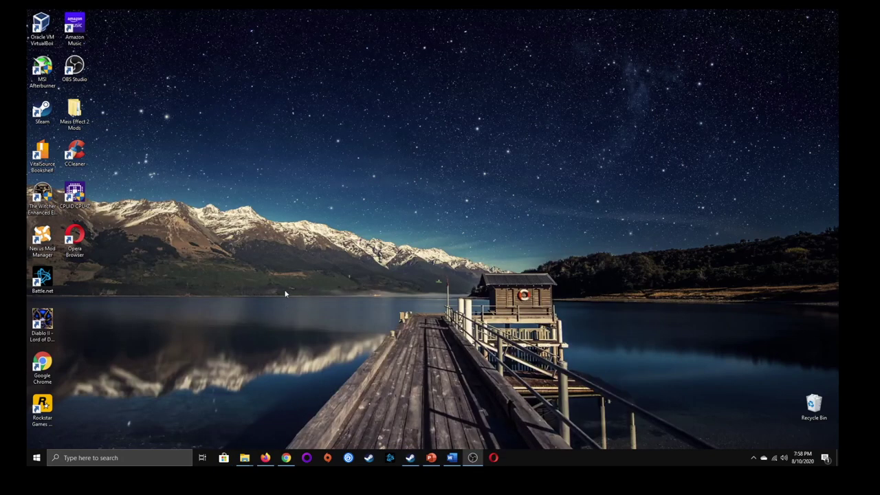
# Step: Search Windows for "app" and open the Apps & features settings
pyautogui.click(138, 458)
pyautogui.write('app')
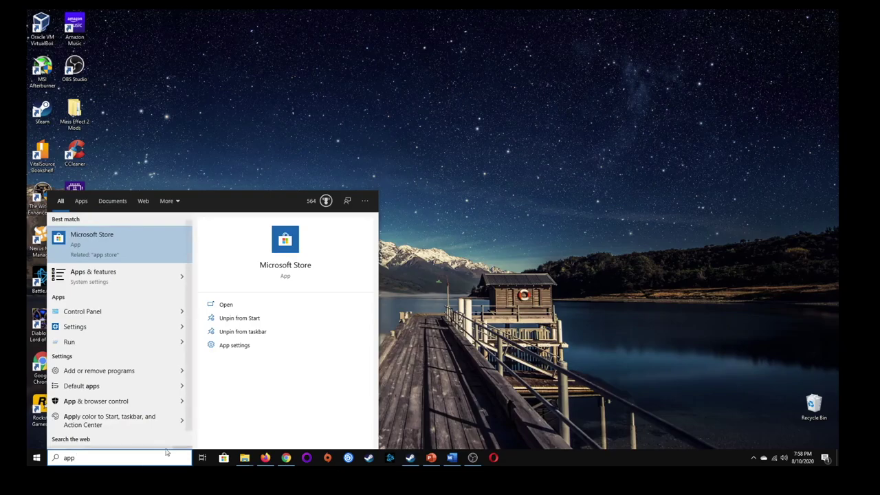
pyautogui.click(103, 282)
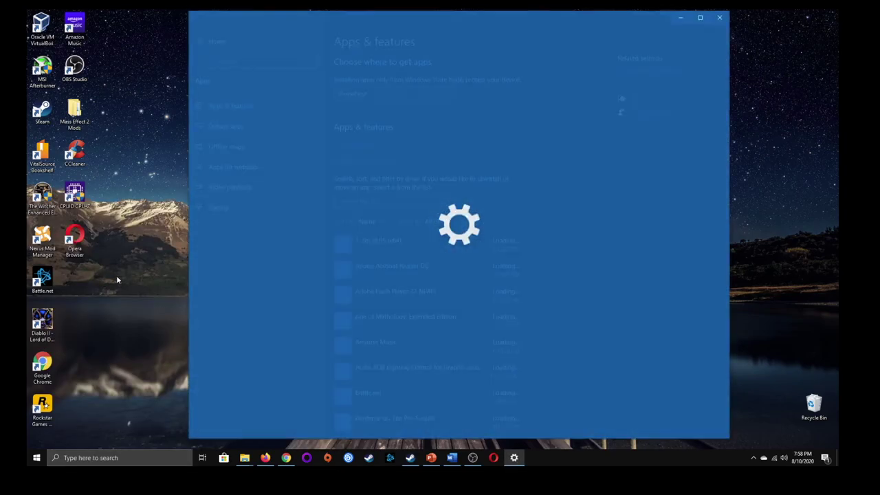
# Step: Find Netflix in the installed apps list and uninstall it
pyautogui.scroll(-15, 492, 207)
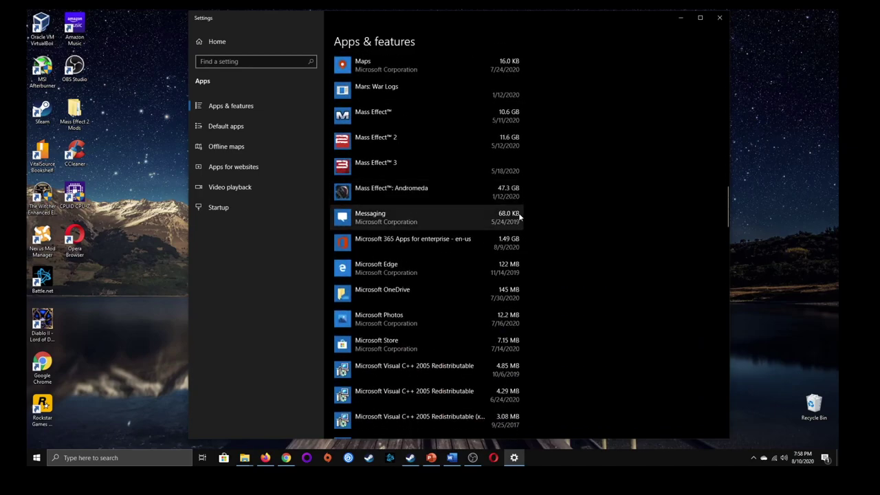
pyautogui.scroll(-3, 457, 105)
pyautogui.scroll(-10, 459, 109)
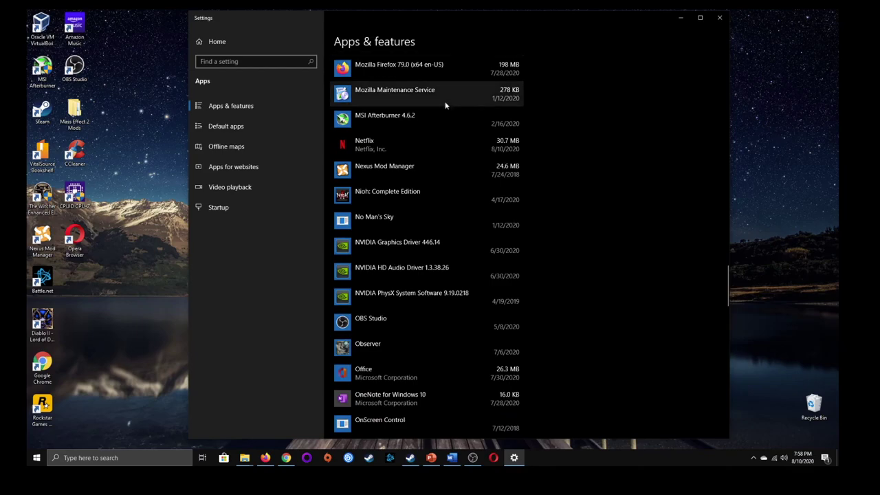
pyautogui.click(391, 142)
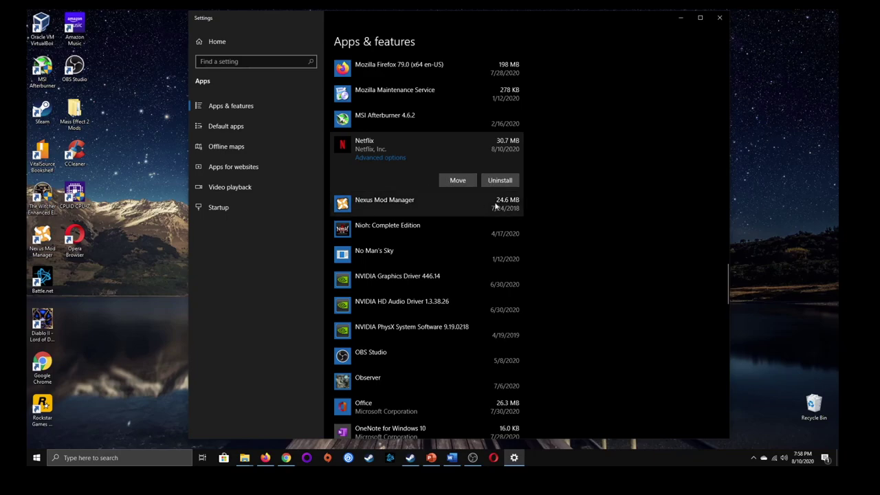
pyautogui.click(506, 181)
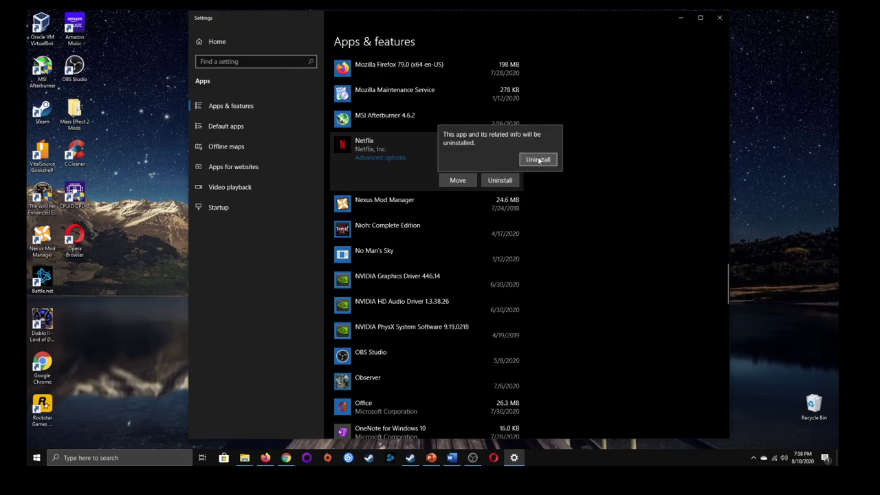
pyautogui.click(540, 159)
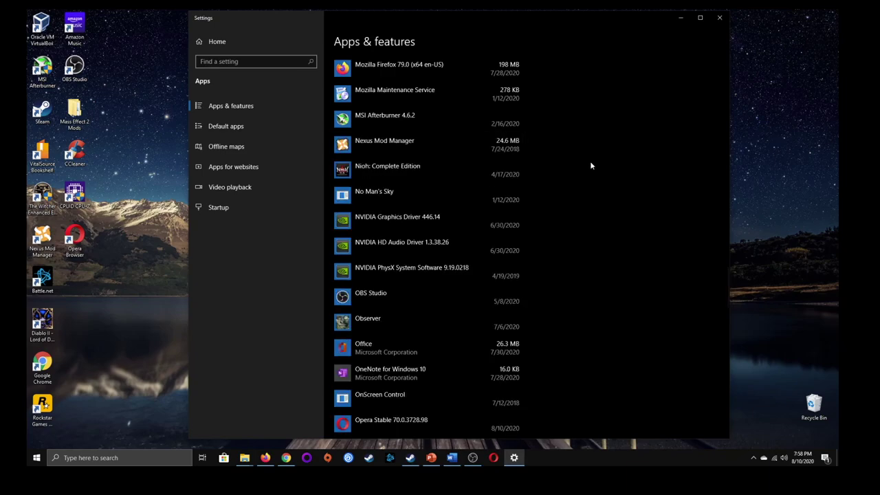
# Step: Look through the installed apps list for Opera Stable 70.0.3728.98 and start uninstalling it
pyautogui.scroll(20, 554, 200)
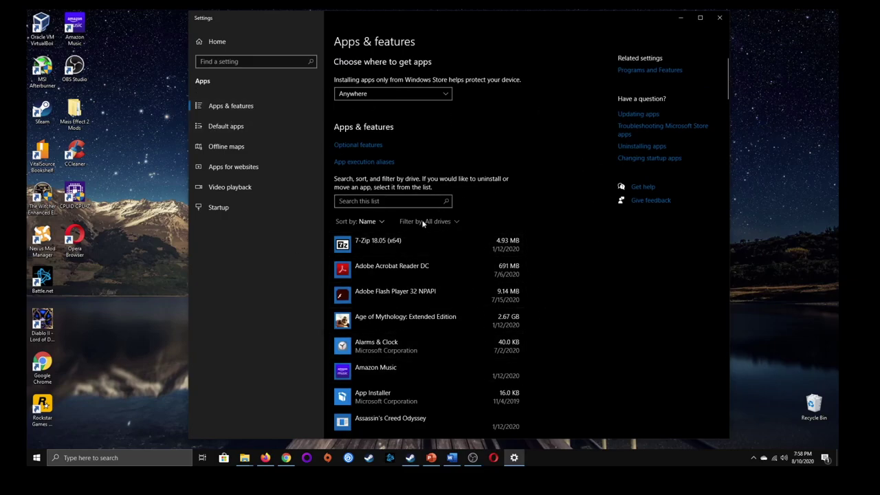
pyautogui.scroll(-1, 482, 252)
pyautogui.scroll(-20, 481, 252)
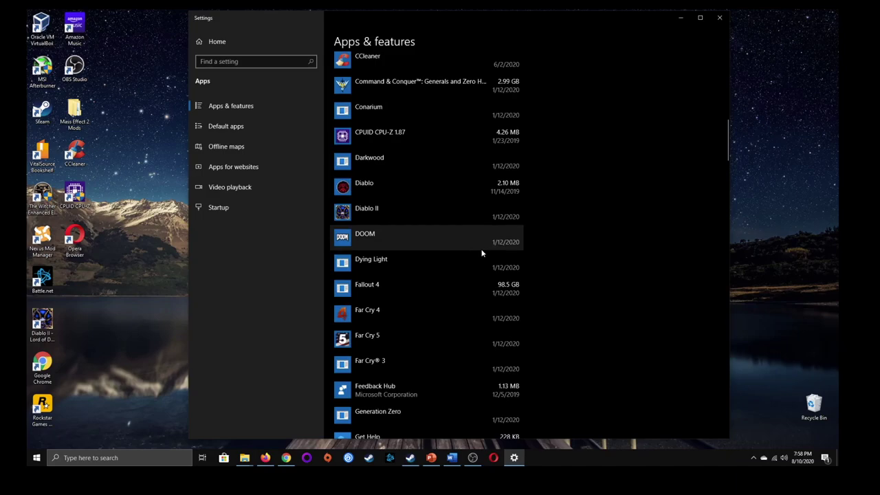
pyautogui.scroll(-12, 484, 254)
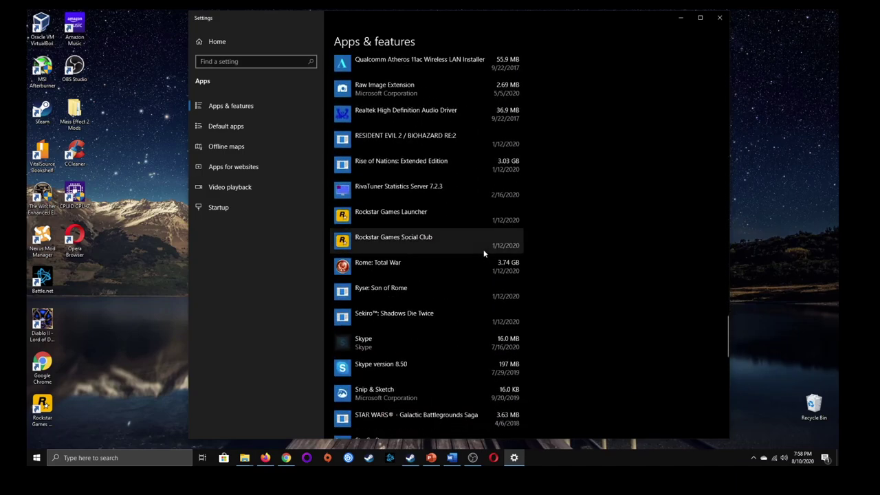
pyautogui.scroll(-4, 484, 253)
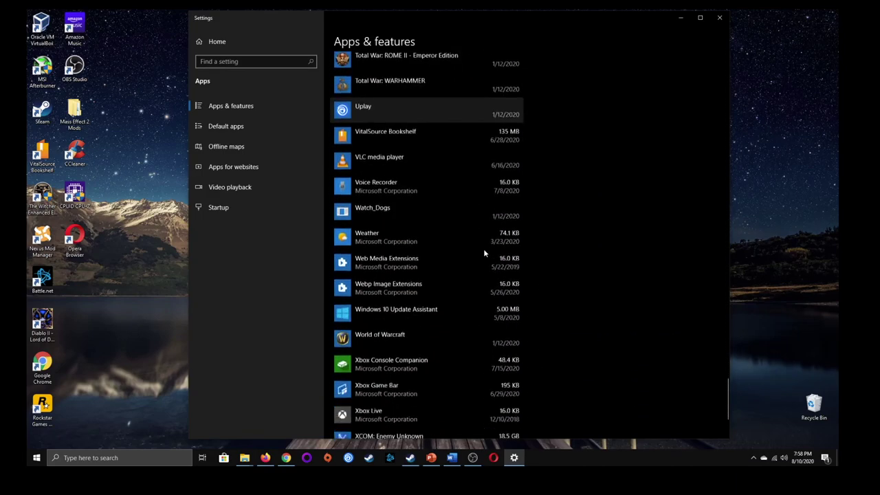
pyautogui.scroll(15, 485, 251)
pyautogui.scroll(6, 481, 249)
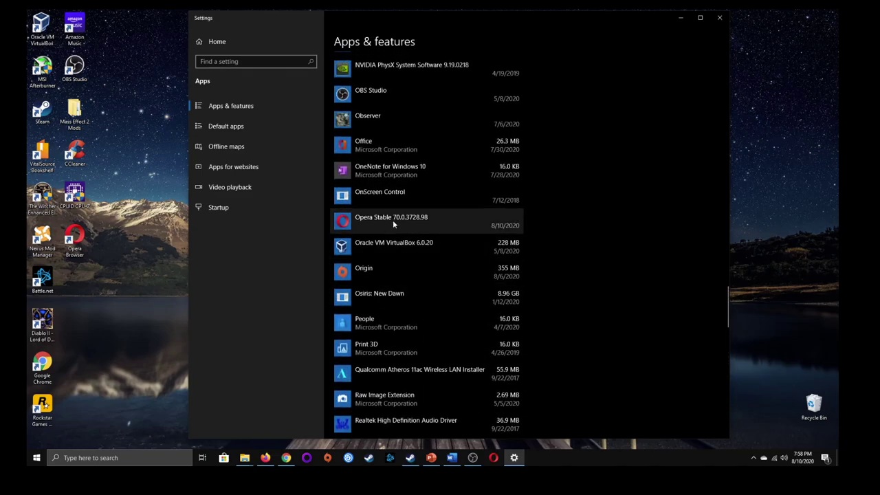
pyautogui.click(393, 220)
pyautogui.click(498, 259)
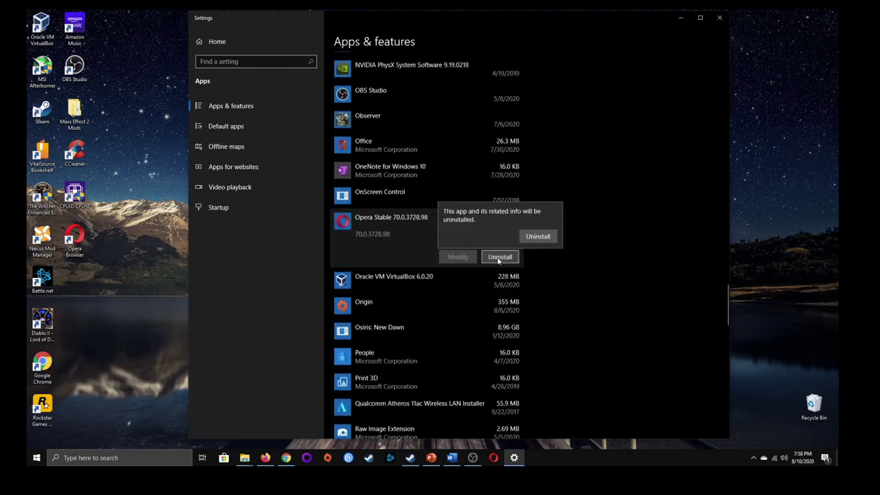
pyautogui.click(537, 236)
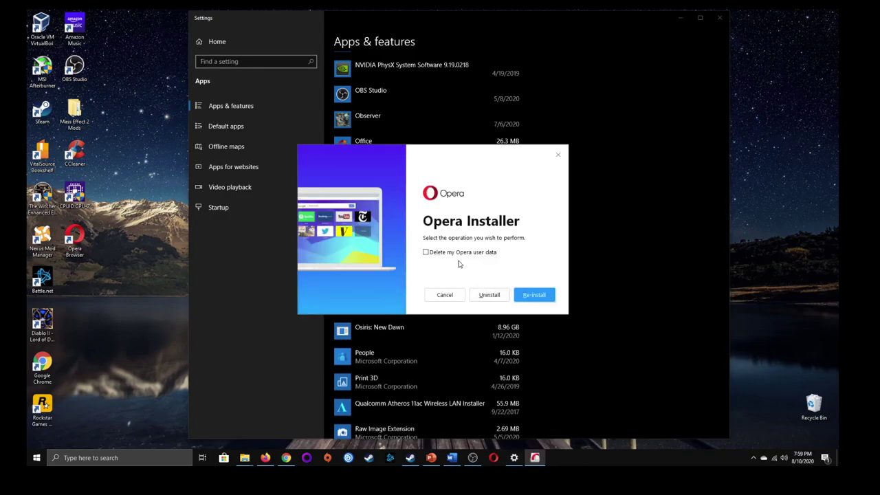
# Step: Complete Opera's uninstallation without deleting its user data or giving a reason, and close Settings
pyautogui.click(492, 300)
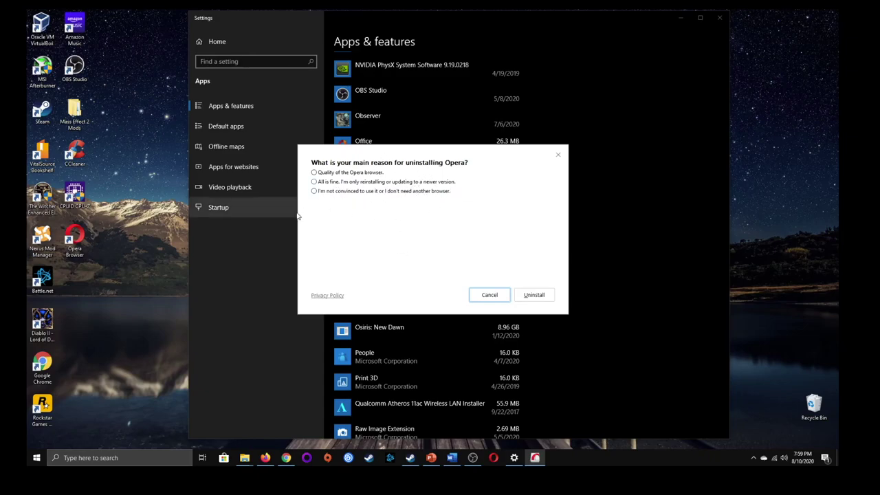
pyautogui.click(526, 296)
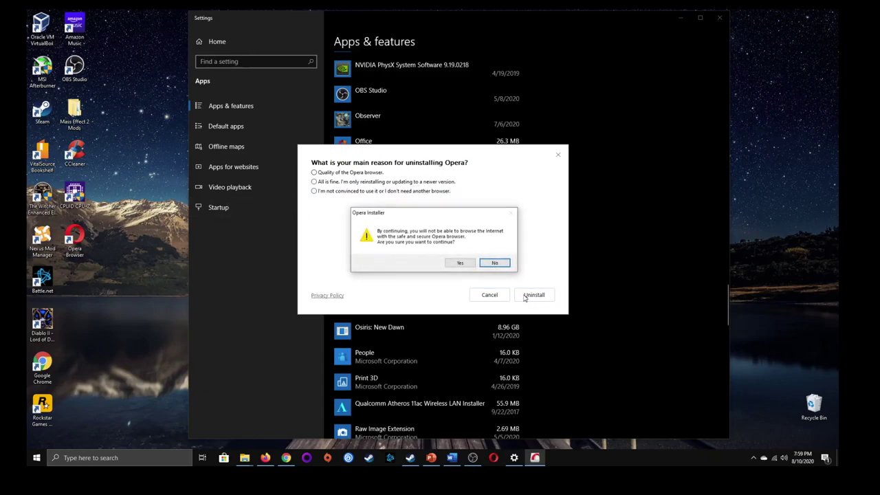
pyautogui.click(461, 264)
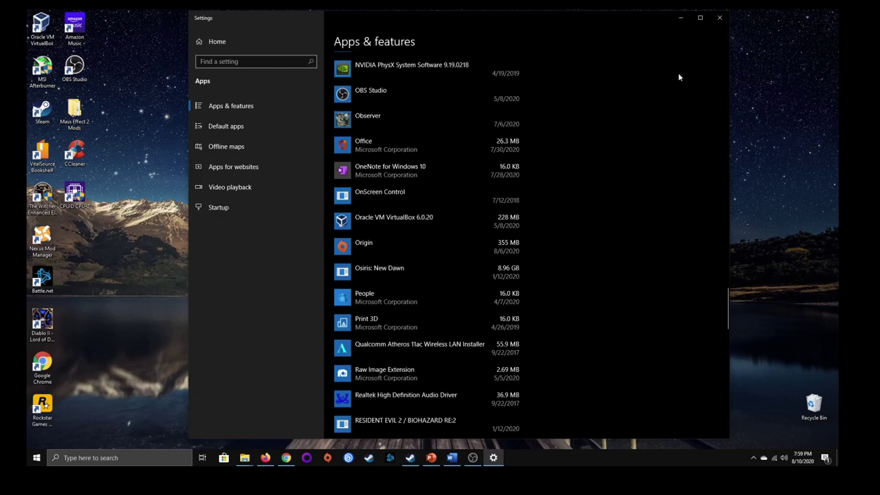
pyautogui.click(720, 17)
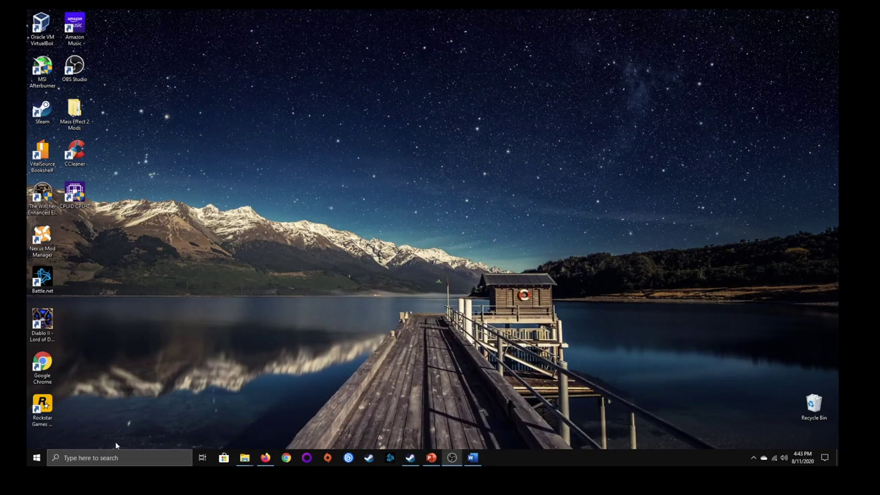
# Step: Open Windows Settings from the Start menu and go to the System display settings
pyautogui.click(37, 459)
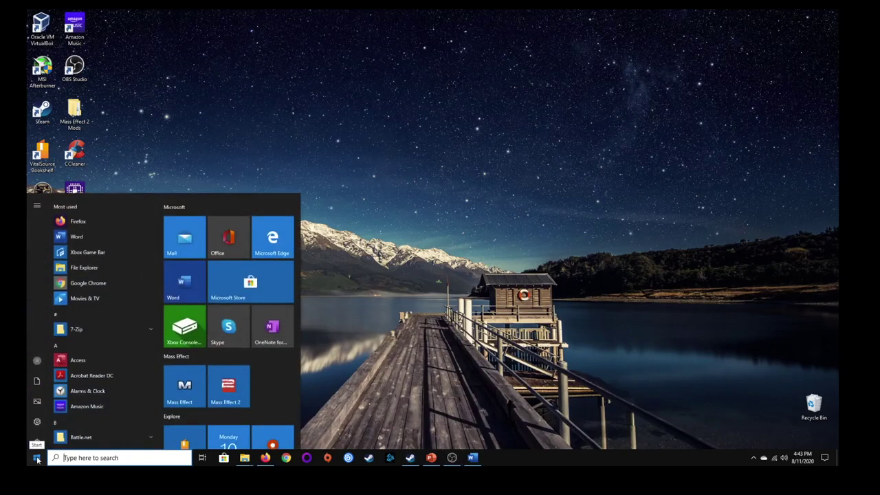
pyautogui.moveTo(37, 421)
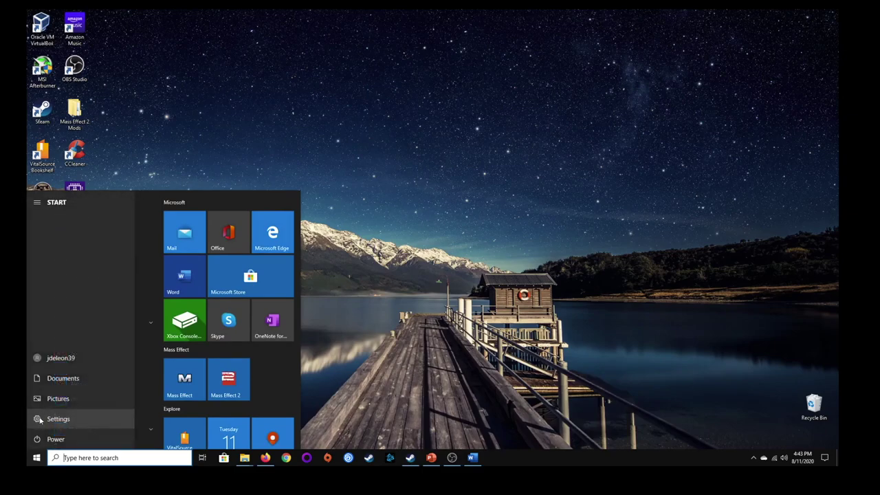
pyautogui.click(40, 420)
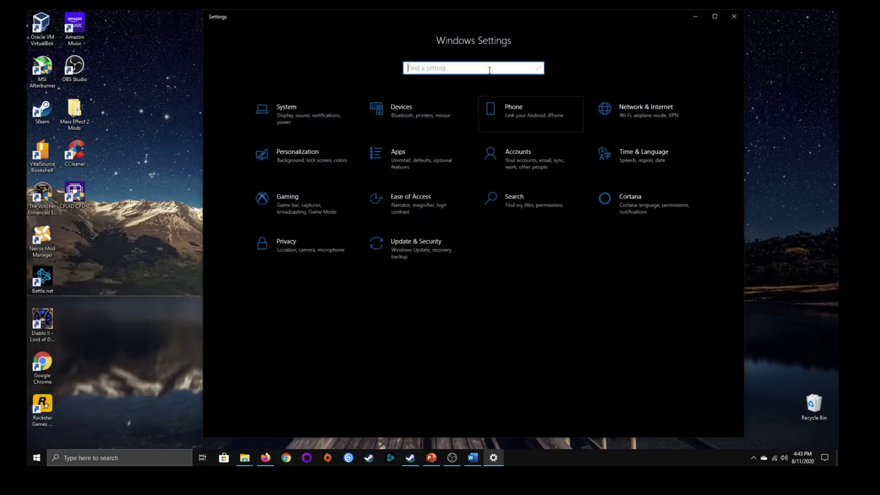
pyautogui.click(291, 114)
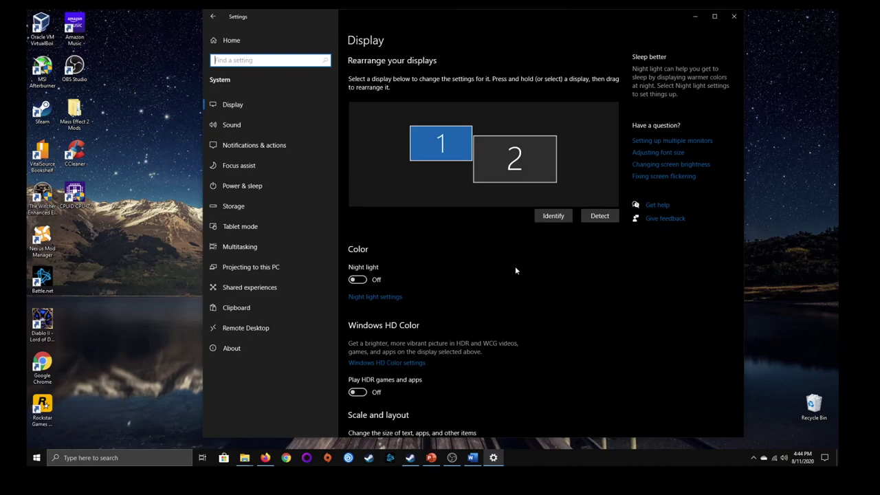
# Step: Adjust display 1's position beside display 2 in the arrangement, and review the multiple-display modes, keeping Extend these displays
pyautogui.moveTo(444, 151)
pyautogui.mouseDown()
pyautogui.moveTo(496, 158)
pyautogui.moveTo(458, 153)
pyautogui.mouseUp()
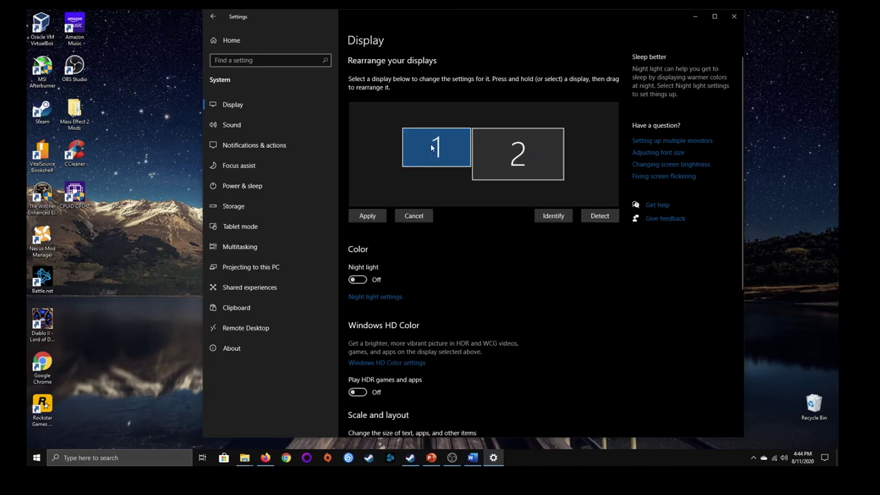
pyautogui.scroll(-5, 478, 192)
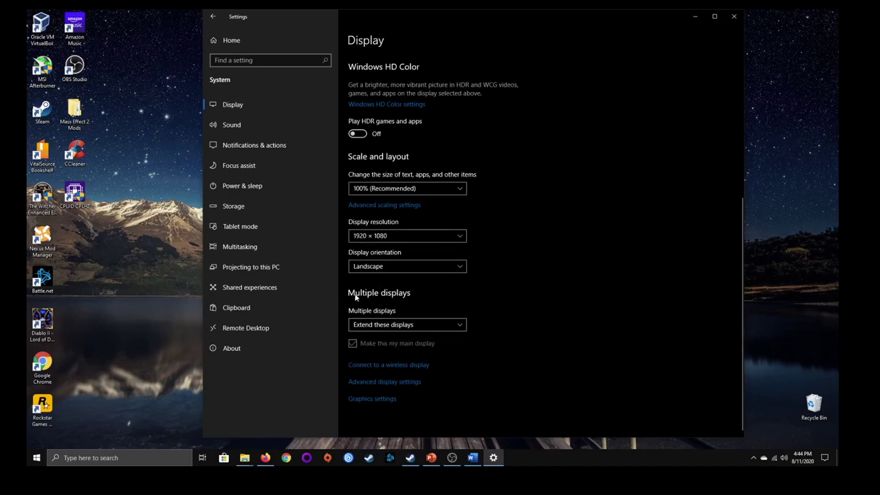
pyautogui.click(404, 324)
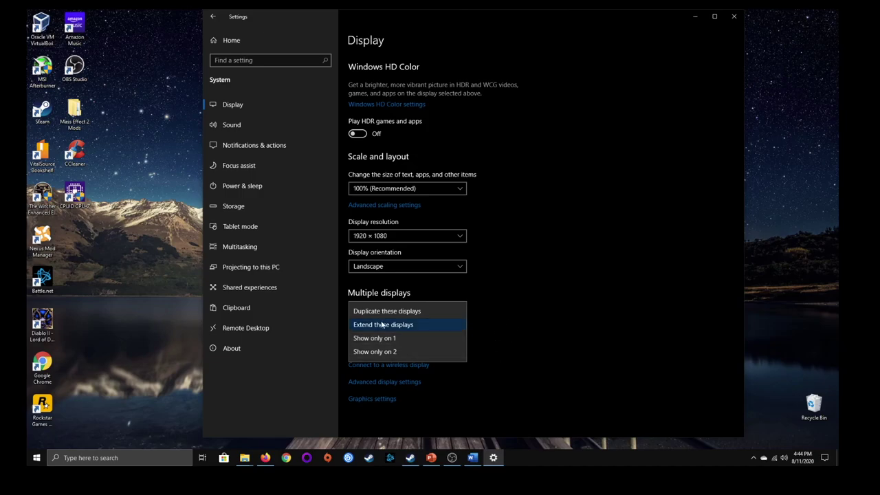
pyautogui.click(508, 320)
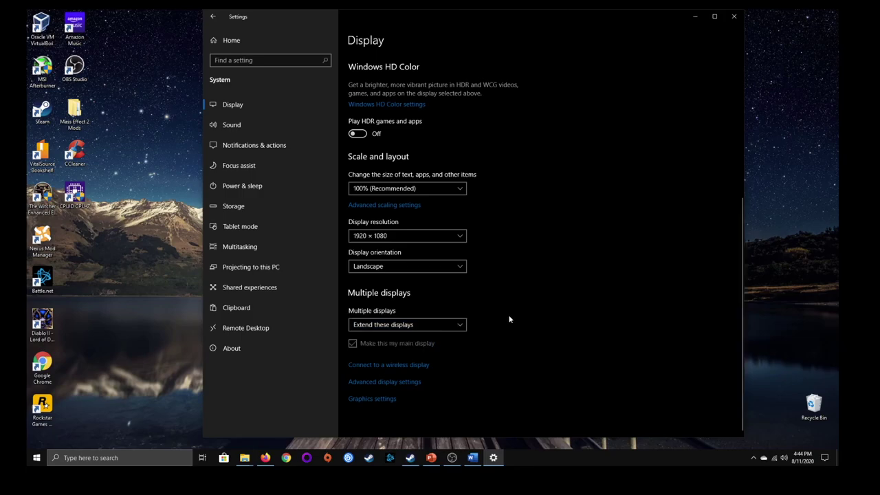
pyautogui.click(355, 346)
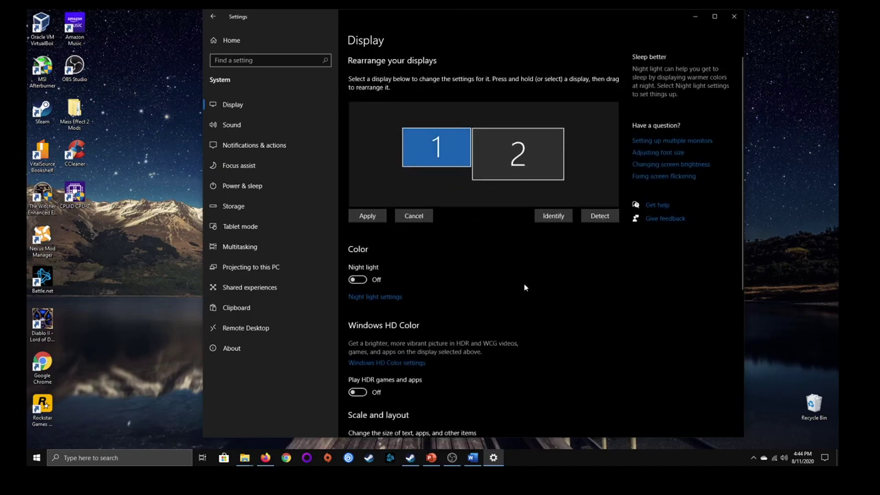
# Step: Review the available display resolutions for display 1, keeping 1920 × 1080
pyautogui.scroll(-4, 407, 325)
pyautogui.scroll(3, 492, 289)
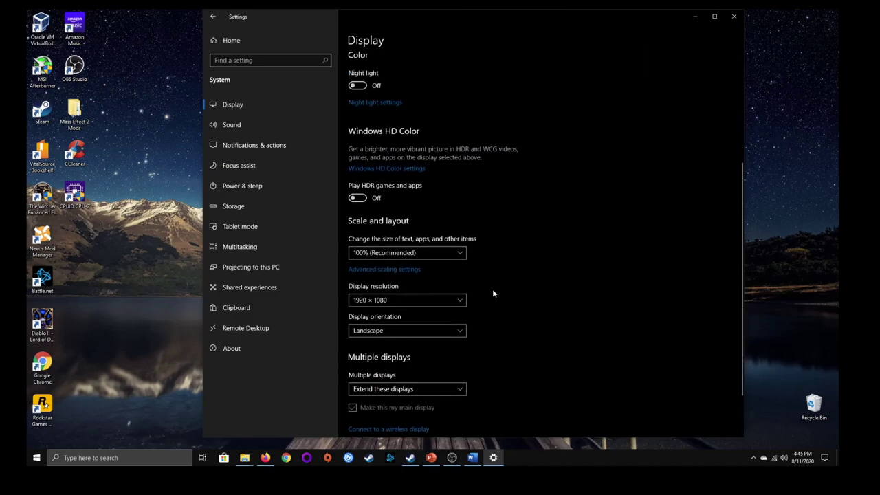
pyautogui.scroll(-5, 501, 293)
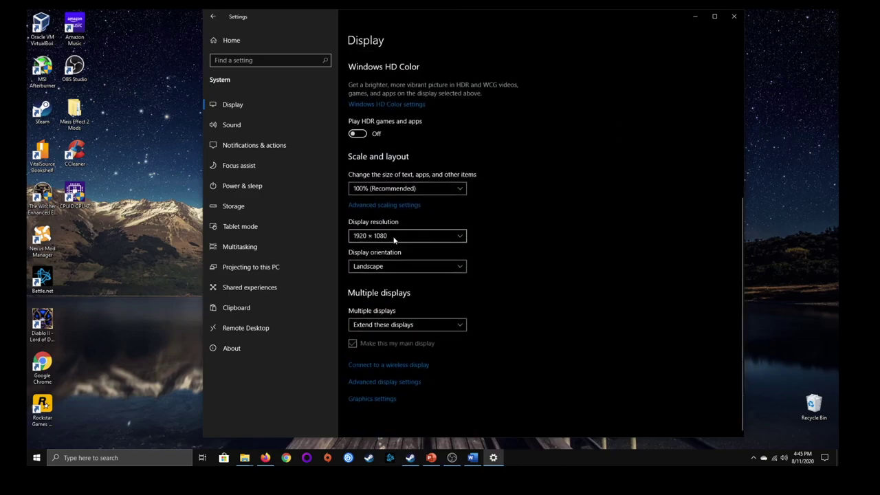
pyautogui.click(378, 239)
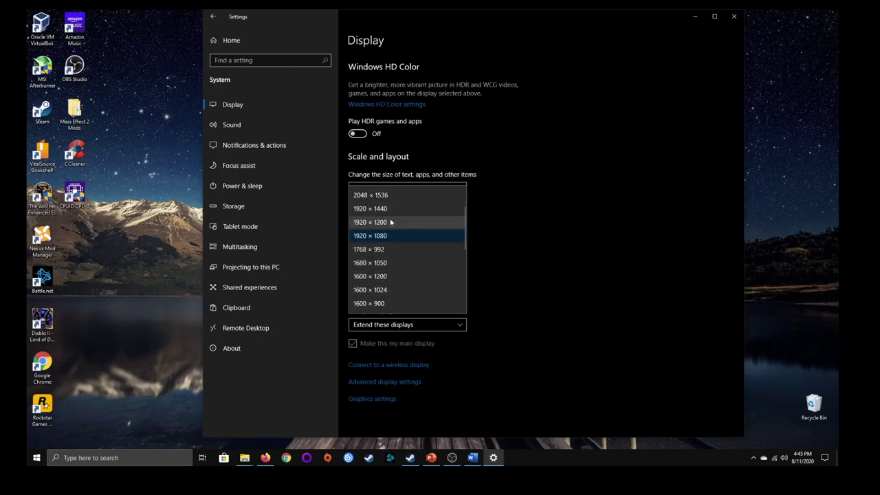
pyautogui.scroll(1, 396, 228)
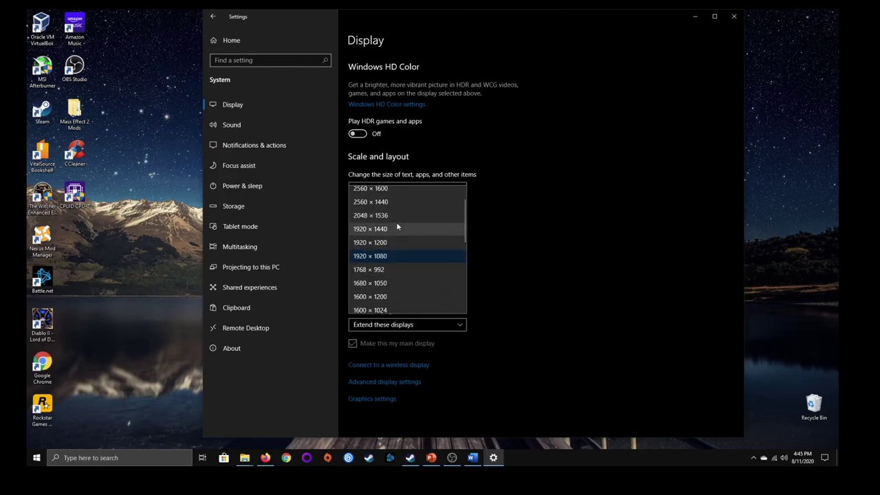
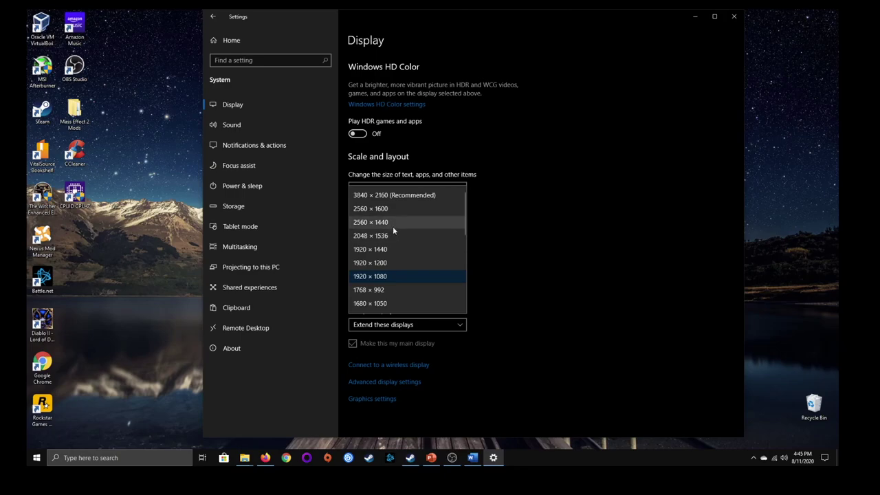
pyautogui.click(520, 200)
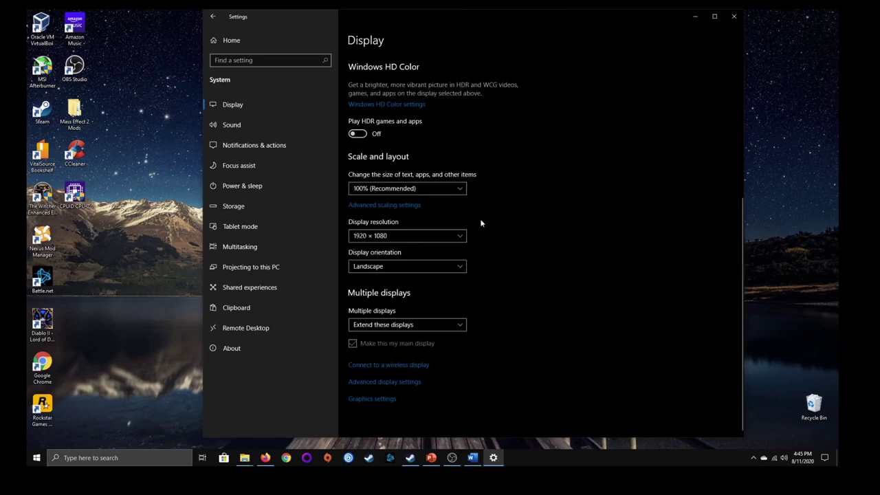
# Step: Try scaling text, apps, and other items to 125%, and restore the scaling to 100% (Recommended)
pyautogui.scroll(3, 478, 216)
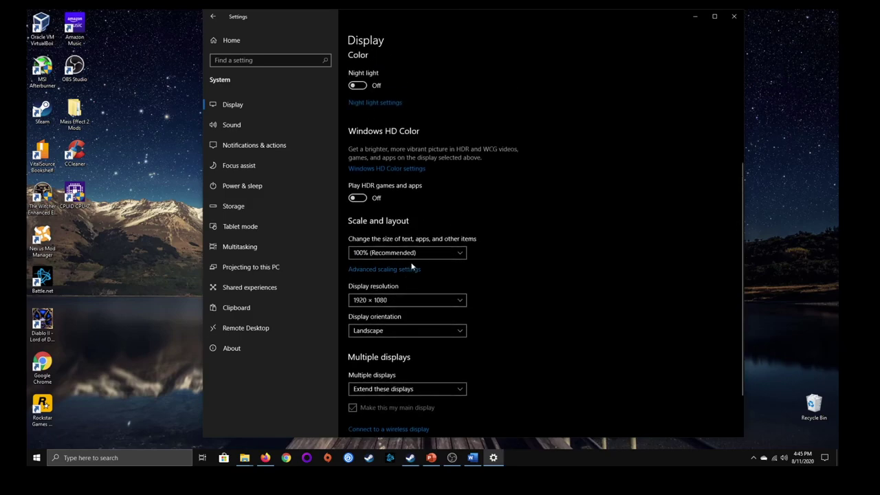
pyautogui.click(450, 255)
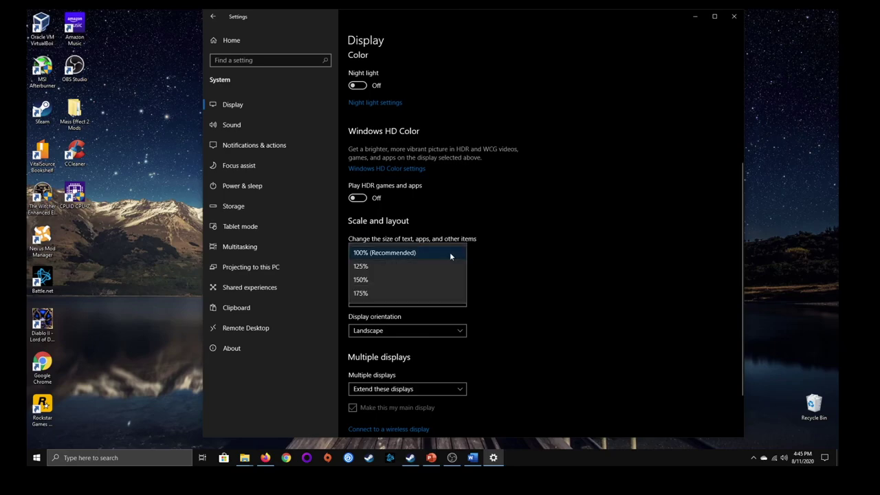
pyautogui.click(383, 266)
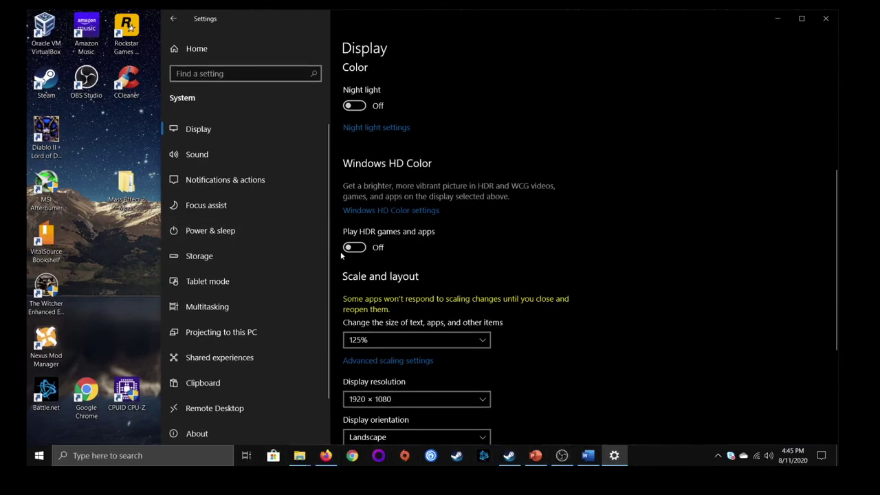
pyautogui.click(441, 342)
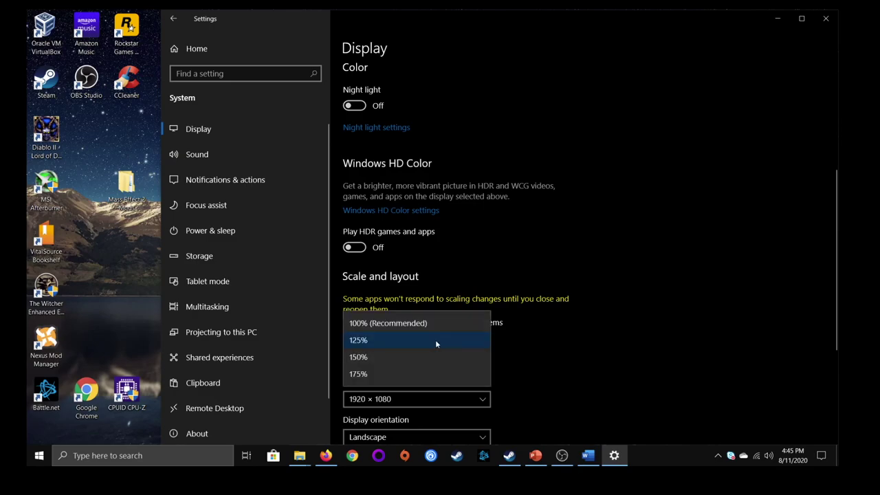
pyautogui.click(399, 323)
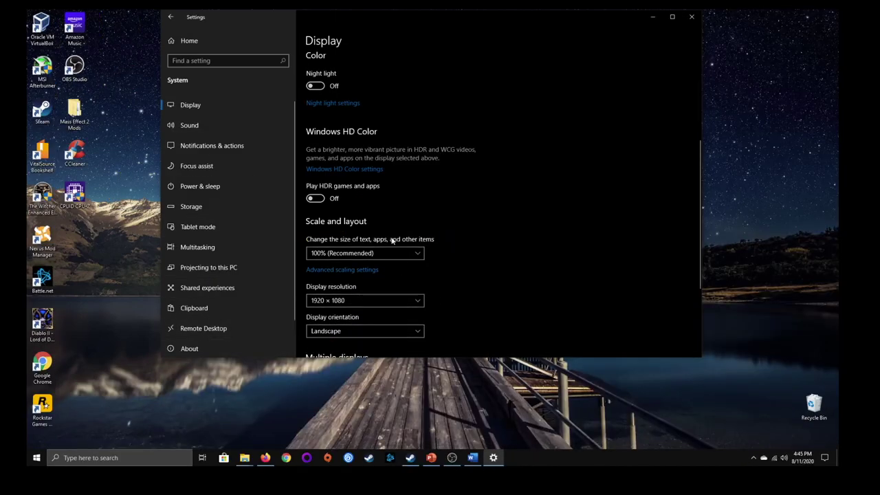
# Step: Move the Settings window slightly down and review the resolution and scaling options without changing either
pyautogui.moveTo(425, 13); pyautogui.dragTo(422, 39)
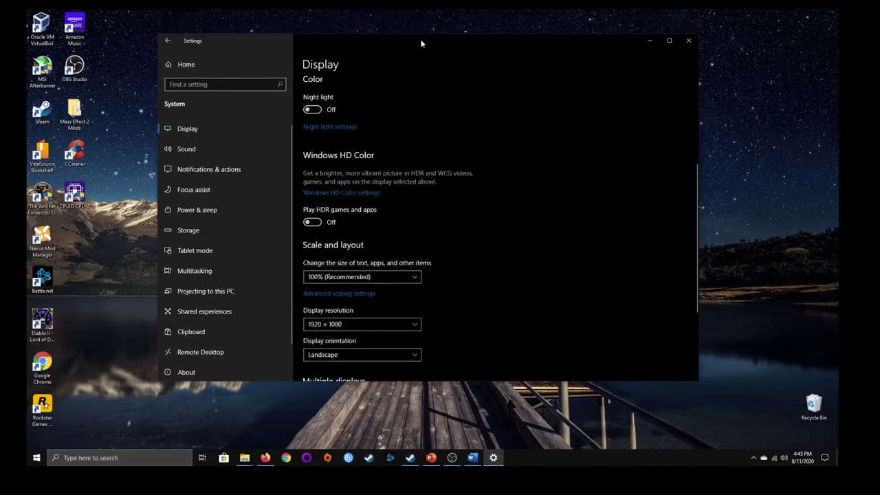
pyautogui.click(399, 326)
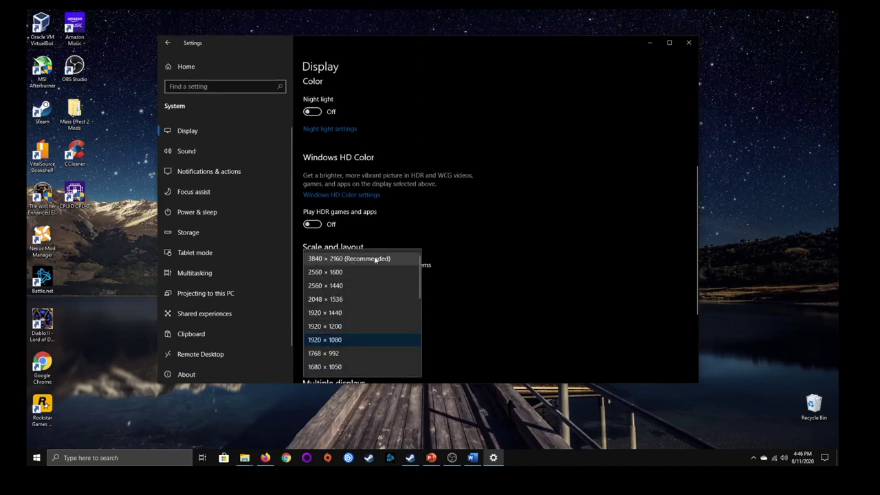
pyautogui.click(463, 250)
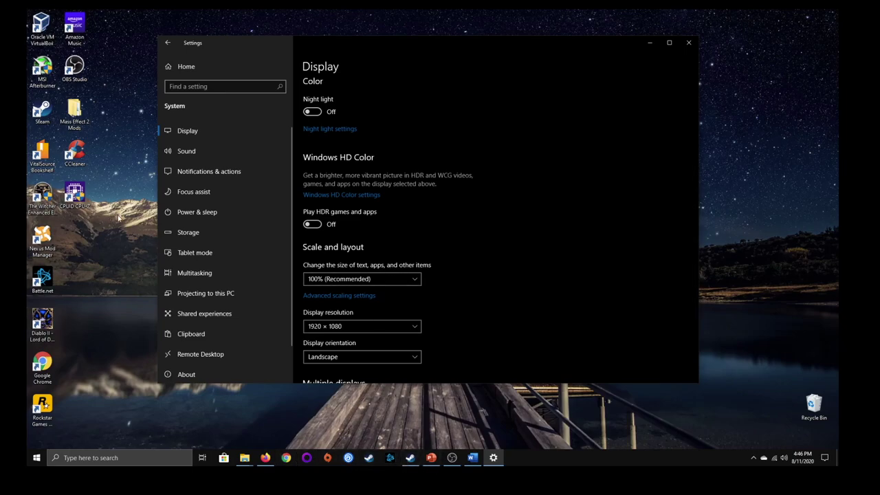
pyautogui.click(411, 278)
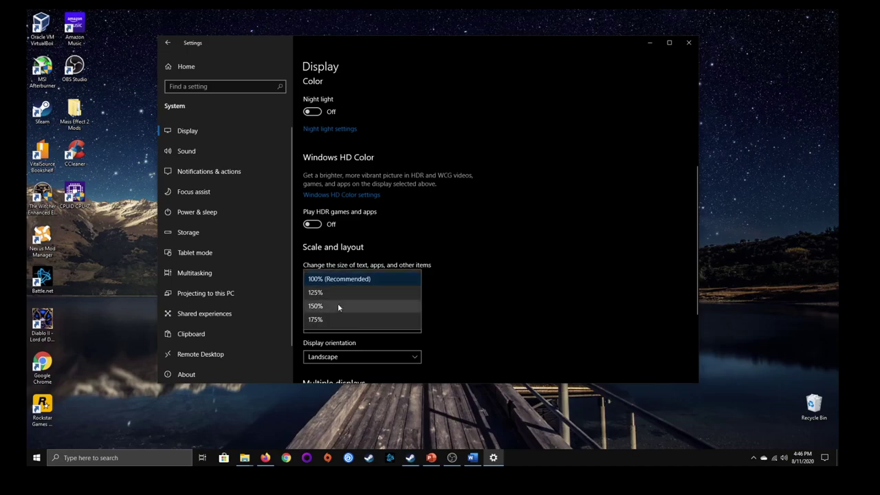
pyautogui.click(516, 246)
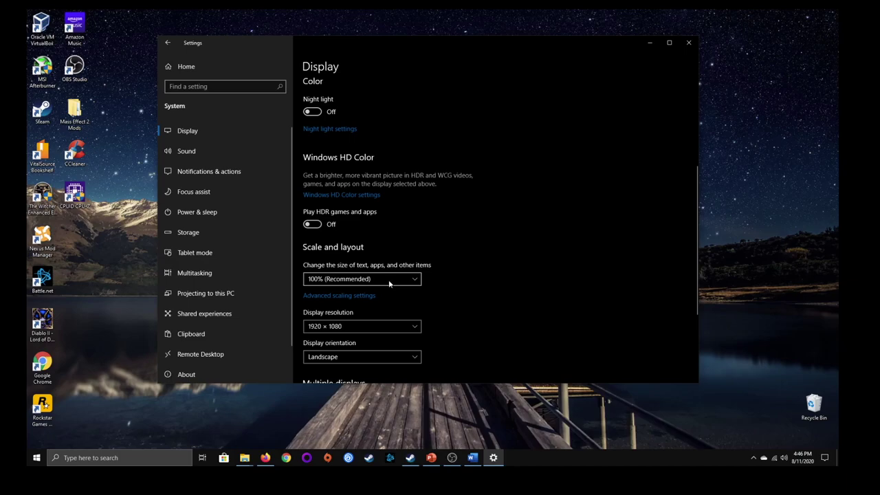
# Step: Look over the Display page from the display arrangement through the color, scale and layout, and multiple-display settings
pyautogui.scroll(-2, 465, 247)
pyautogui.scroll(3, 464, 247)
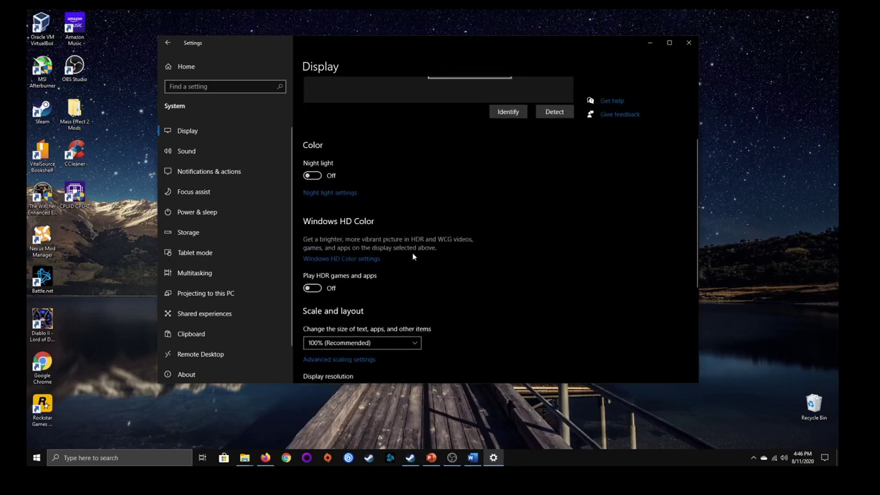
pyautogui.scroll(1, 416, 256)
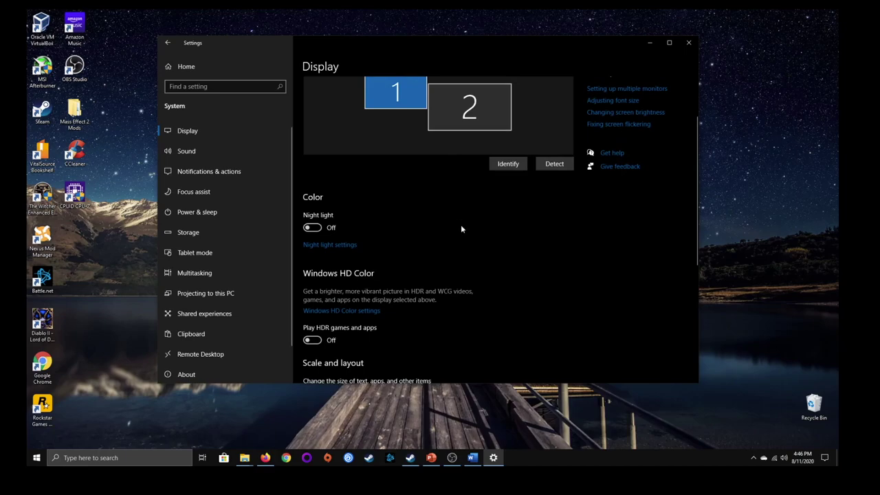
pyautogui.scroll(2, 463, 228)
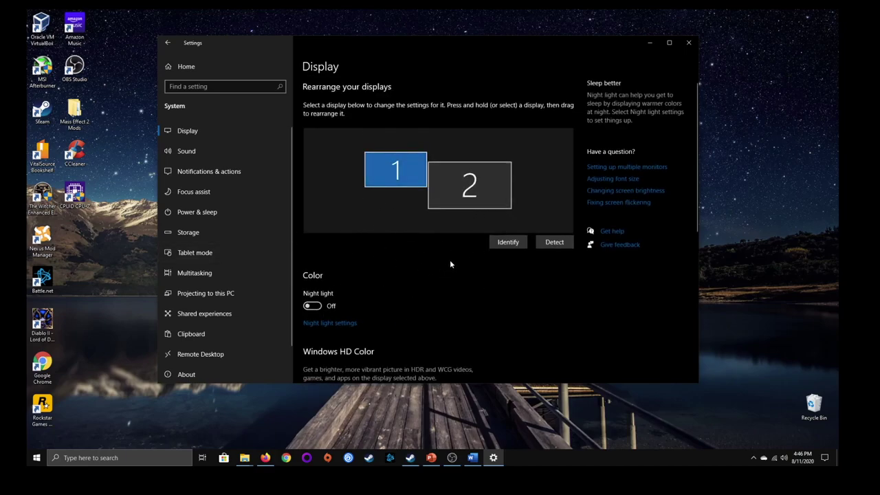
pyautogui.scroll(-1, 450, 260)
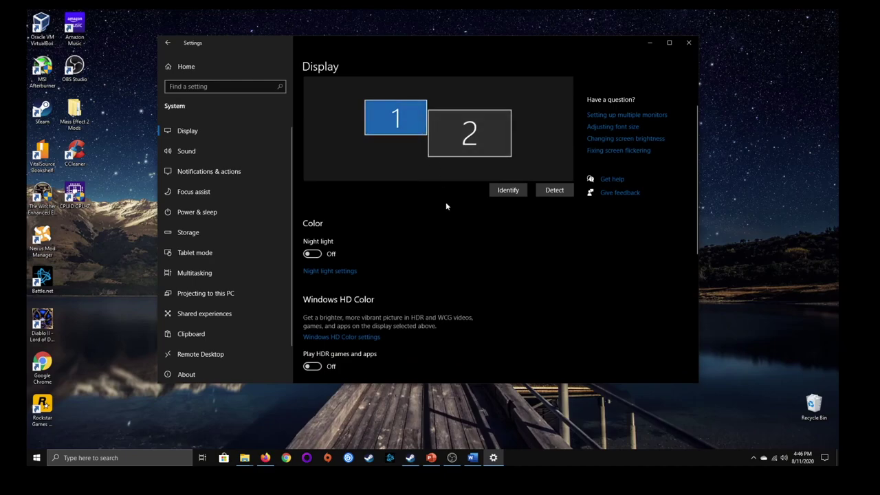
pyautogui.scroll(-5, 471, 207)
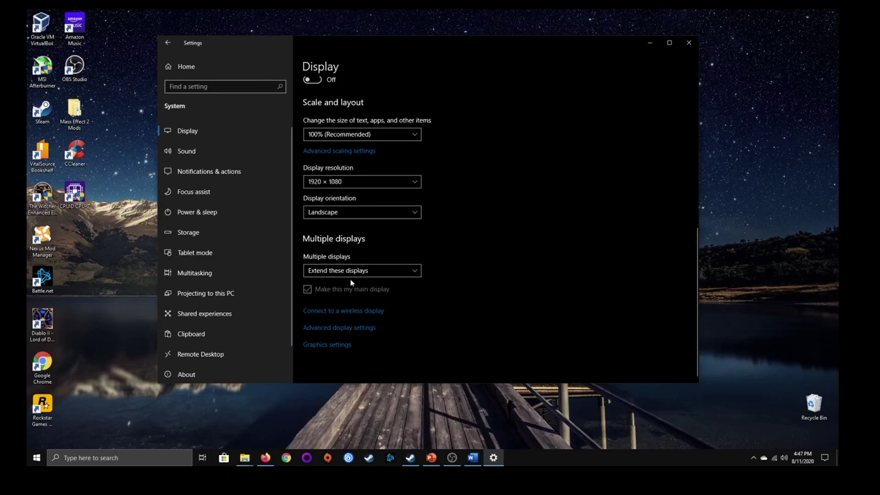
pyautogui.scroll(2, 413, 261)
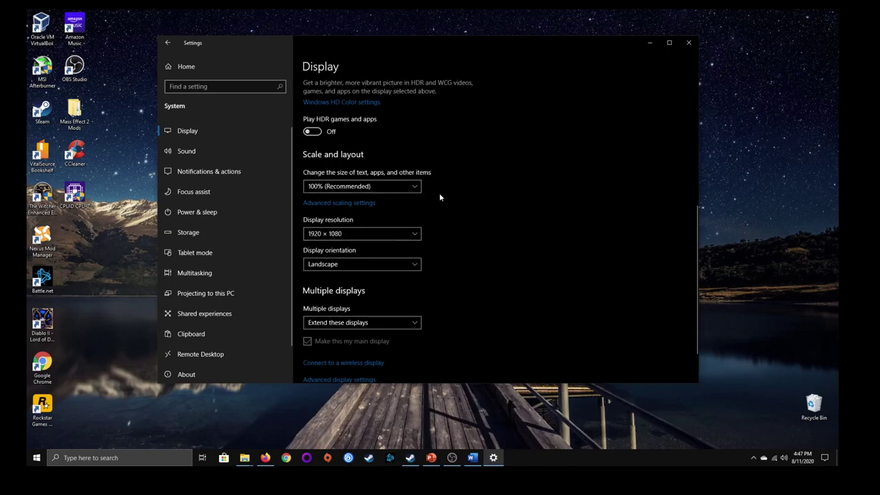
# Step: Open the System sound settings and review the master volume and output devices, keeping volume 100 and Speakers (LucidSound)
pyautogui.click(186, 152)
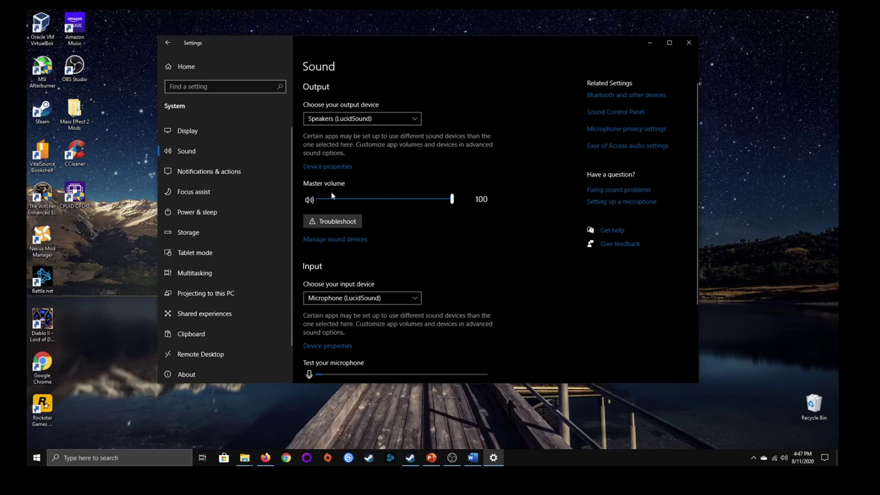
pyautogui.moveTo(452, 199)
pyautogui.mouseDown()
pyautogui.moveTo(387, 200)
pyautogui.moveTo(459, 201)
pyautogui.mouseUp()
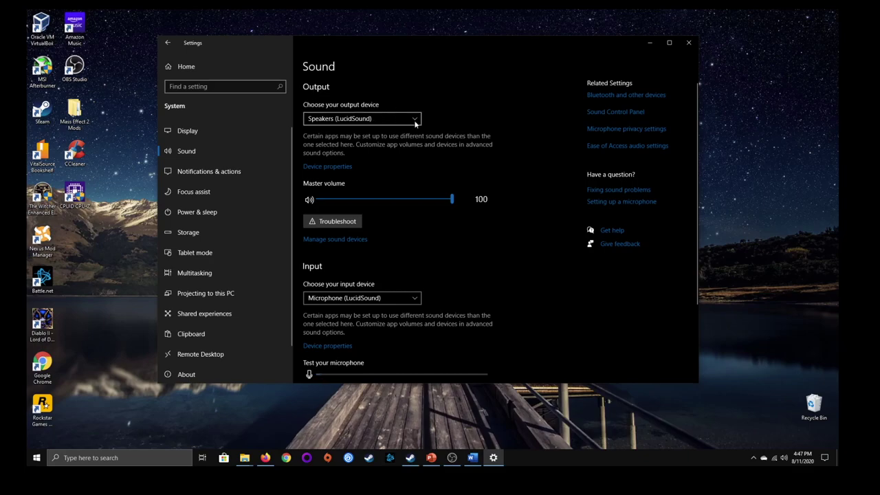
pyautogui.click(414, 119)
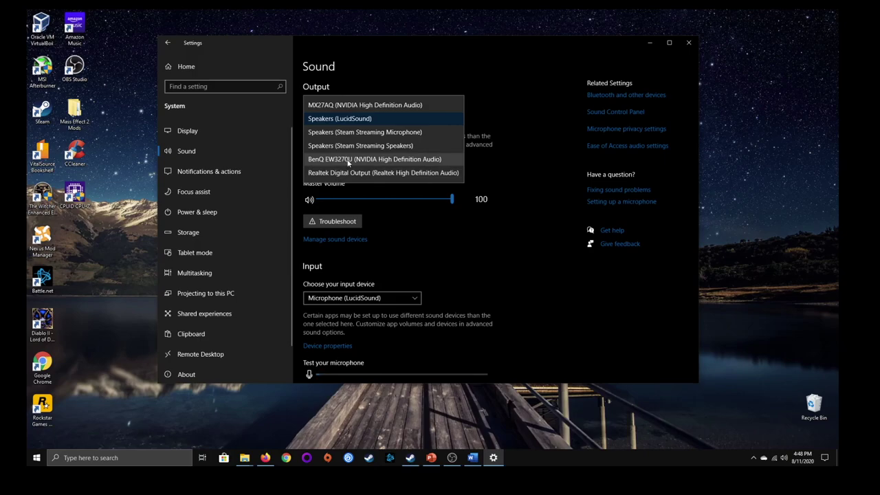
pyautogui.click(504, 68)
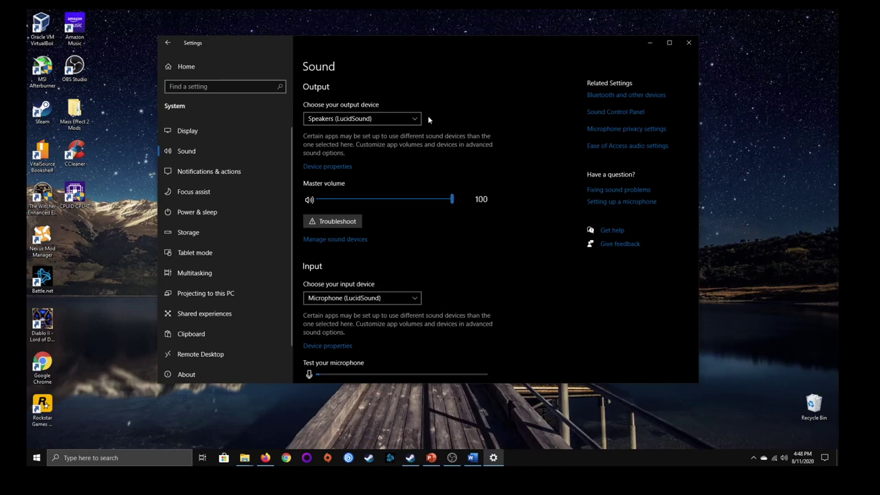
pyautogui.click(412, 119)
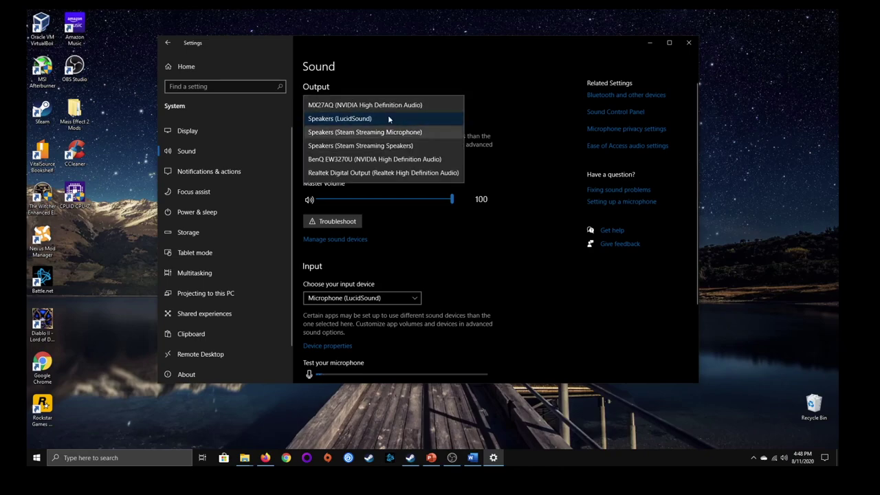
pyautogui.click(458, 84)
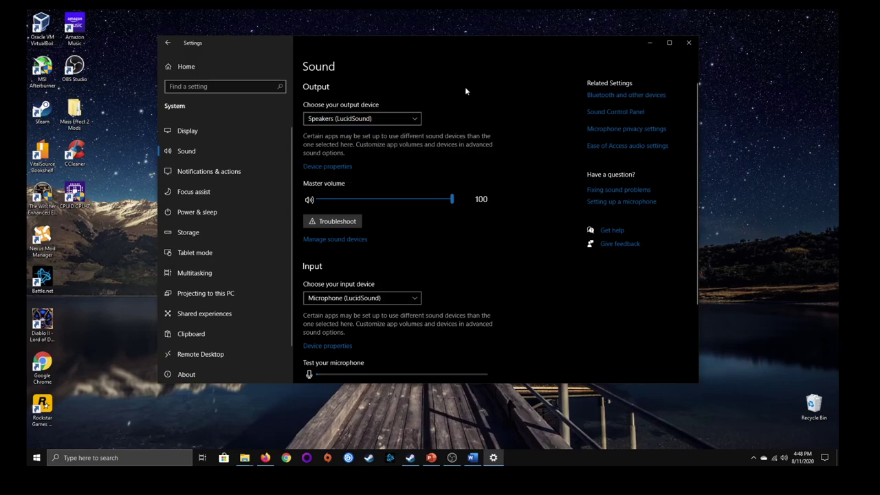
# Step: View the playback devices offered by the taskbar volume control and close the list without switching device
pyautogui.click(785, 459)
pyautogui.click(768, 418)
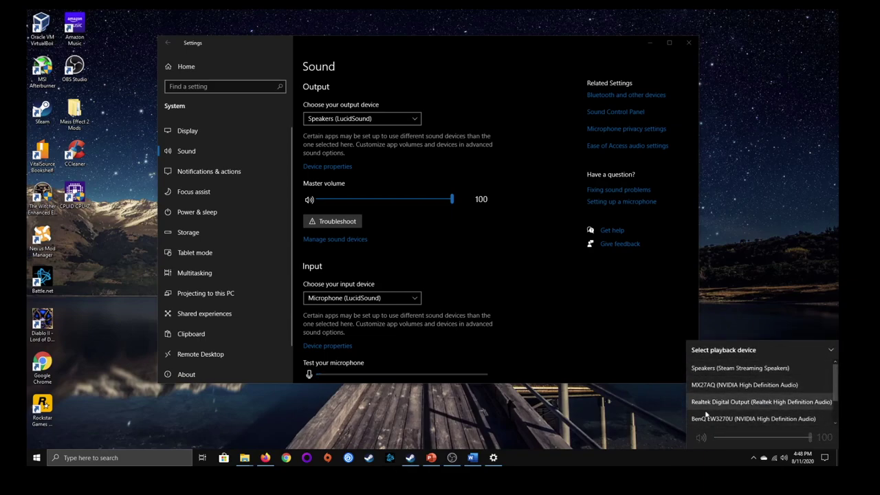
pyautogui.click(648, 425)
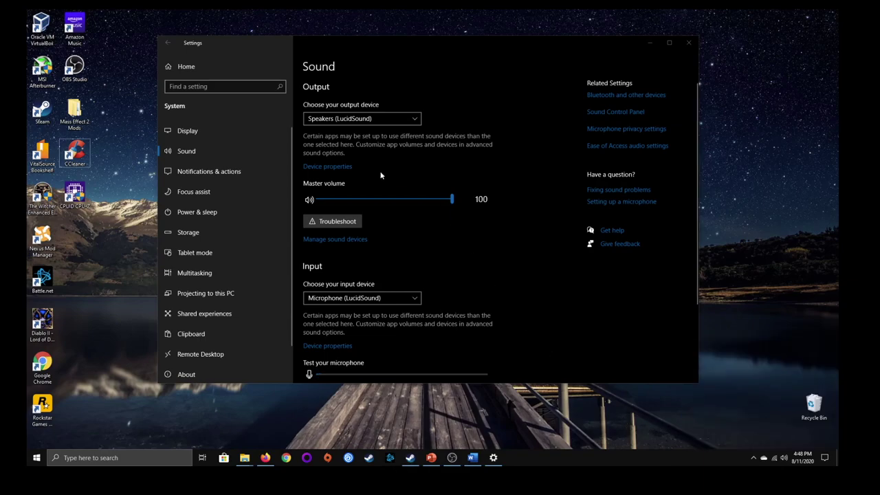
# Step: Review the input devices offered for sound and the microphone test level, keeping Microphone (LucidSound) selected
pyautogui.scroll(-3, 448, 199)
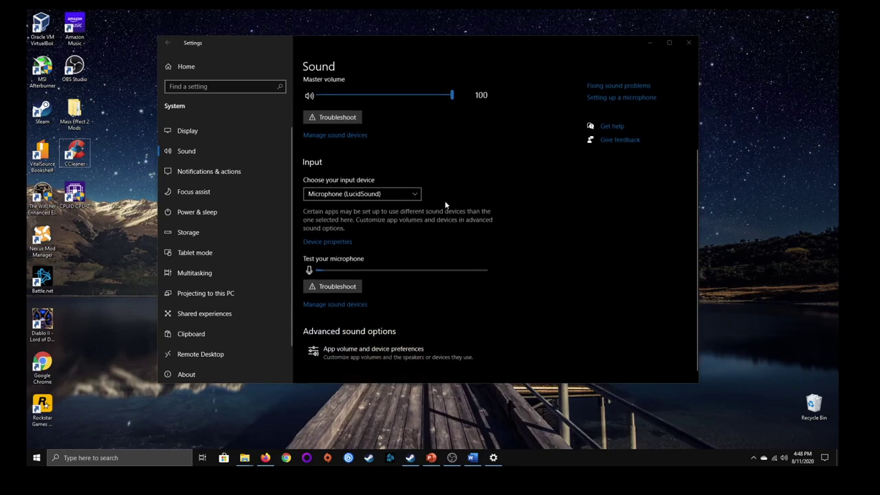
pyautogui.scroll(-1, 445, 200)
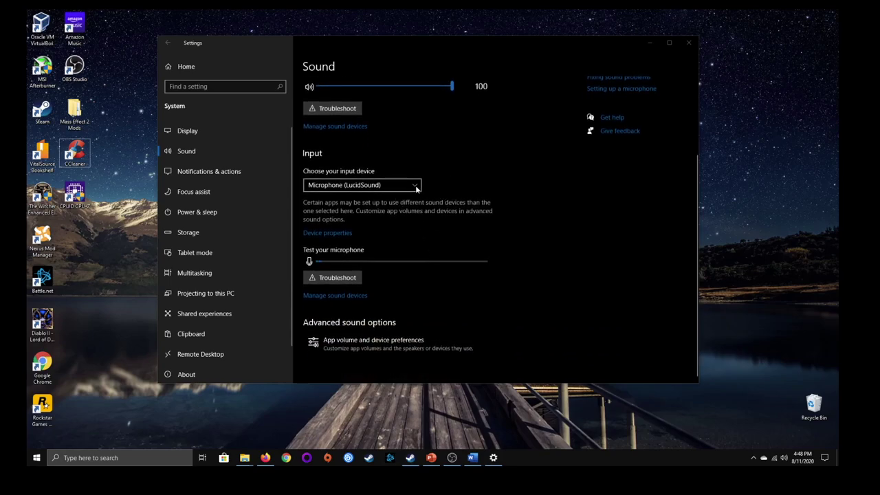
pyautogui.click(415, 186)
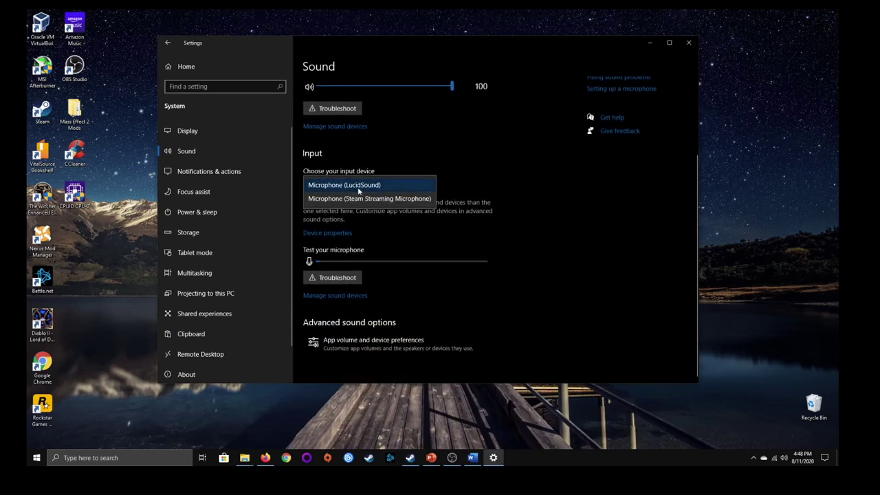
pyautogui.click(441, 160)
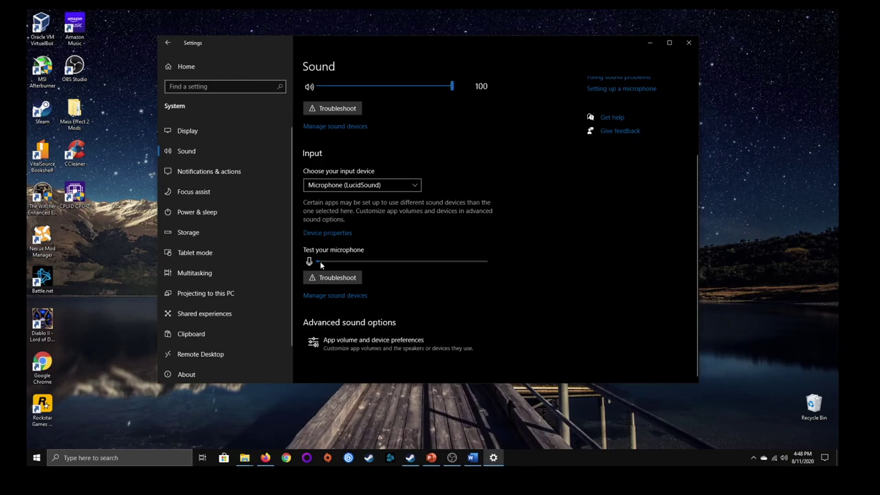
pyautogui.click(415, 184)
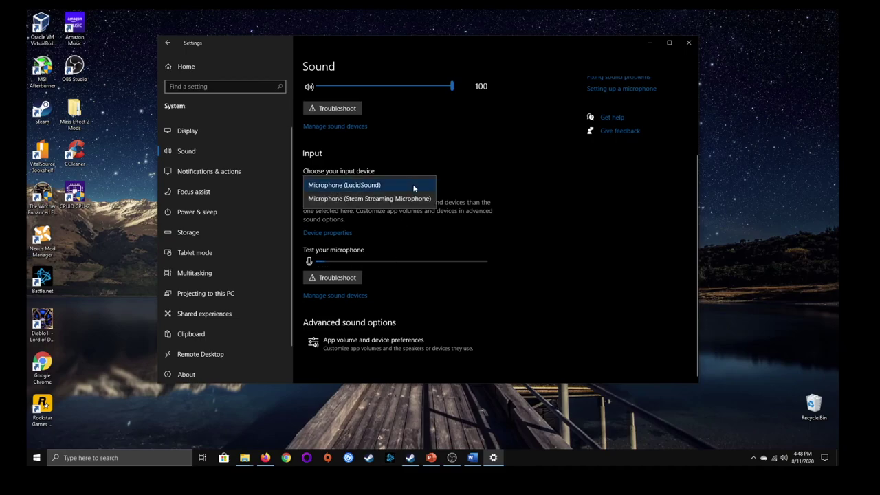
pyautogui.click(458, 147)
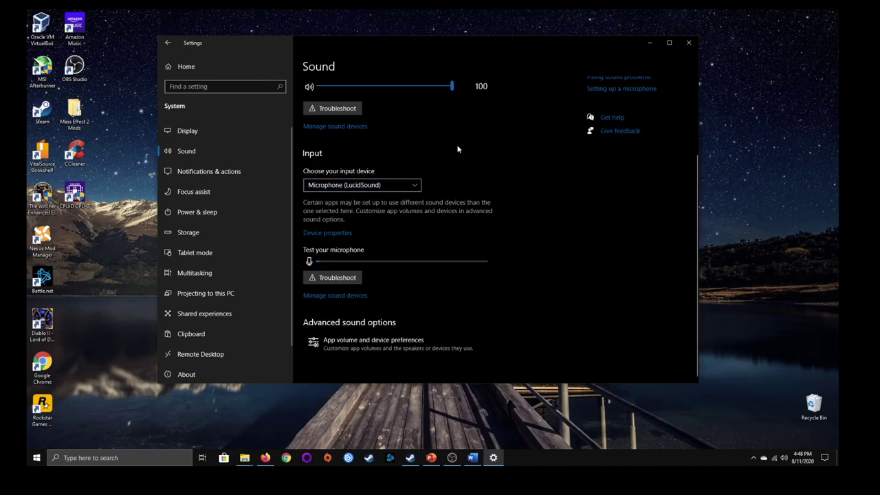
pyautogui.scroll(3, 441, 147)
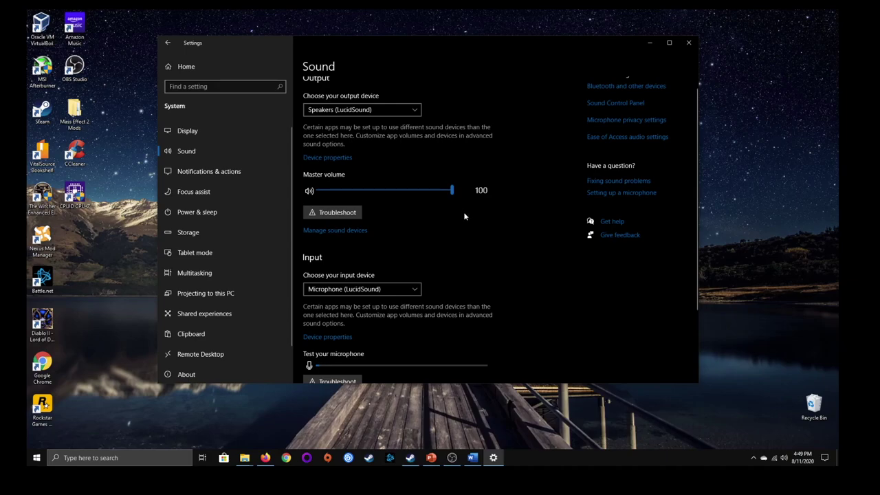
# Step: Open the Power & sleep settings and view the available screen turn-off times without choosing a different one
pyautogui.click(189, 215)
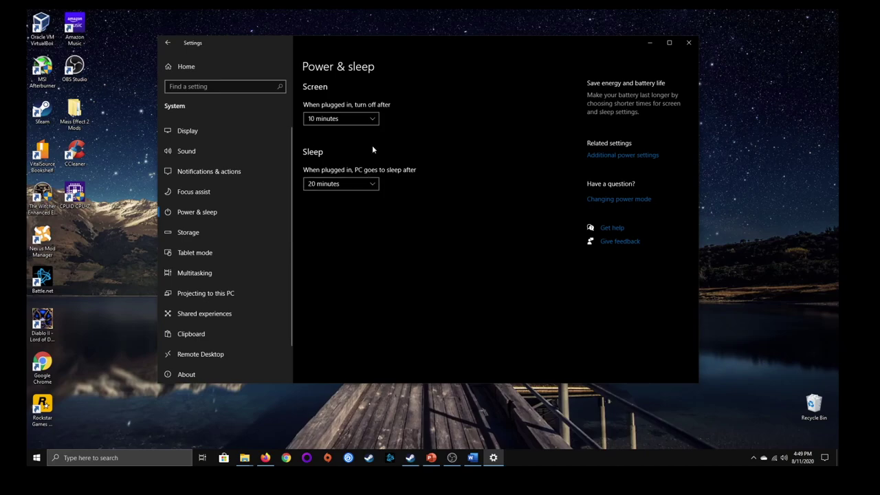
pyautogui.click(377, 118)
pyautogui.scroll(-1, 354, 94)
pyautogui.scroll(-4, 354, 93)
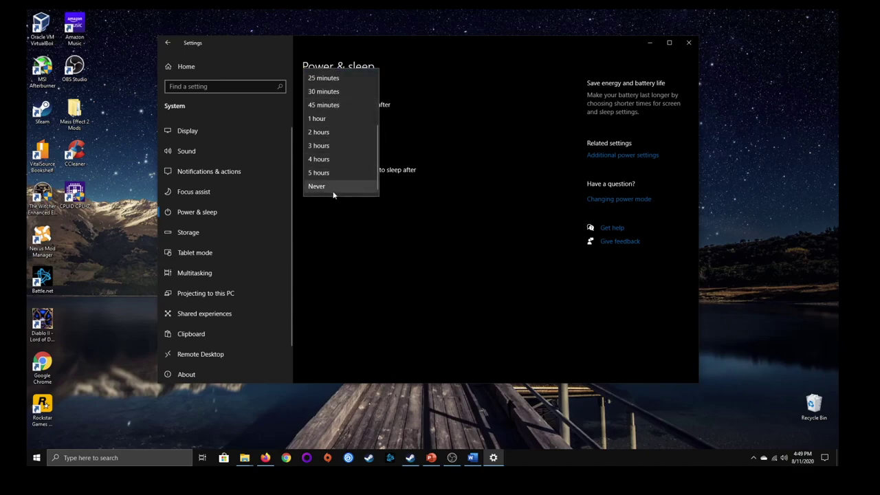
pyautogui.click(423, 237)
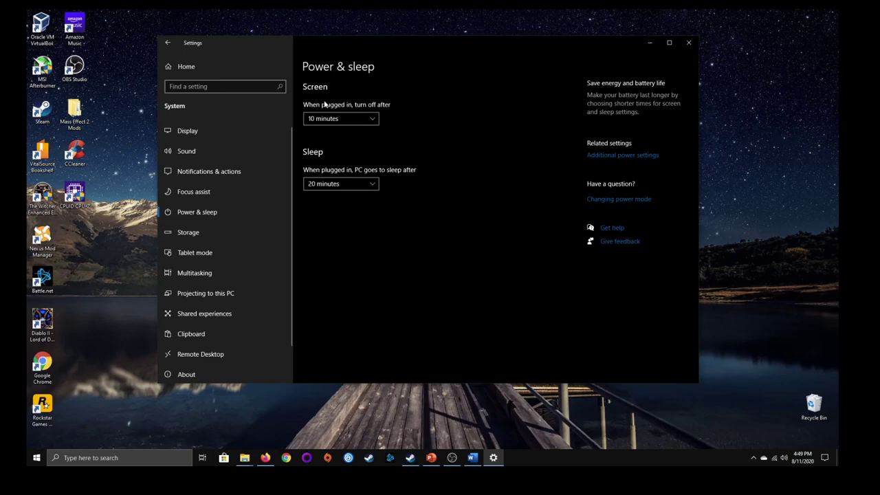
# Step: View the available times for when the plugged-in PC goes to sleep, leaving the selection as it is
pyautogui.click(366, 184)
pyautogui.scroll(1, 338, 150)
pyautogui.scroll(-2, 339, 155)
pyautogui.scroll(-1, 339, 159)
pyautogui.click(428, 244)
# Step: Open the additional power settings, review the preferred and additional power plans without switching, and close Power Options
pyautogui.click(610, 161)
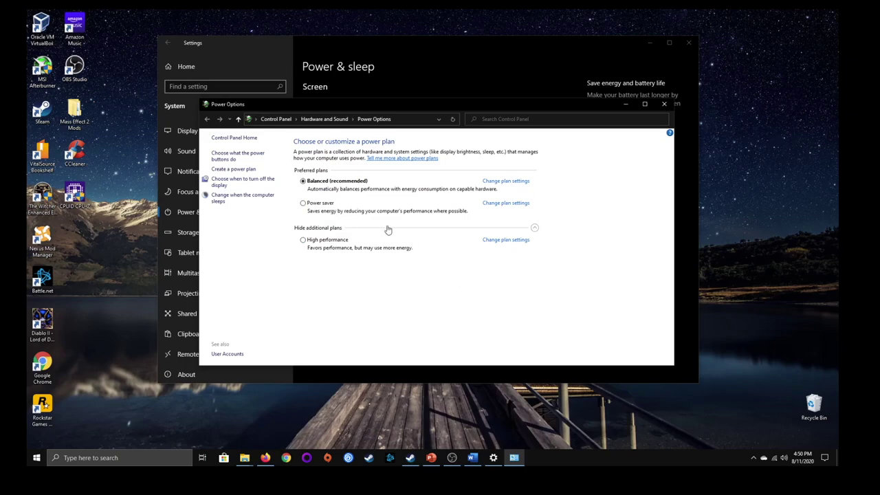
pyautogui.moveTo(417, 104); pyautogui.dragTo(404, 70)
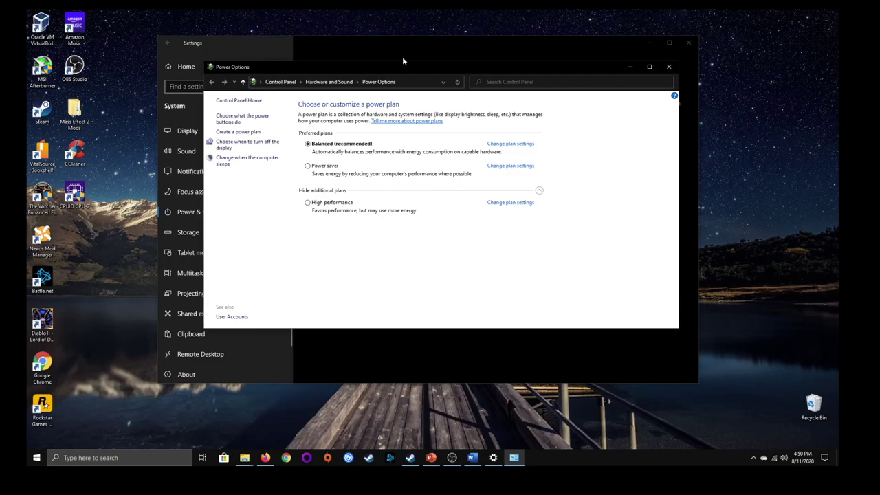
pyautogui.click(540, 191)
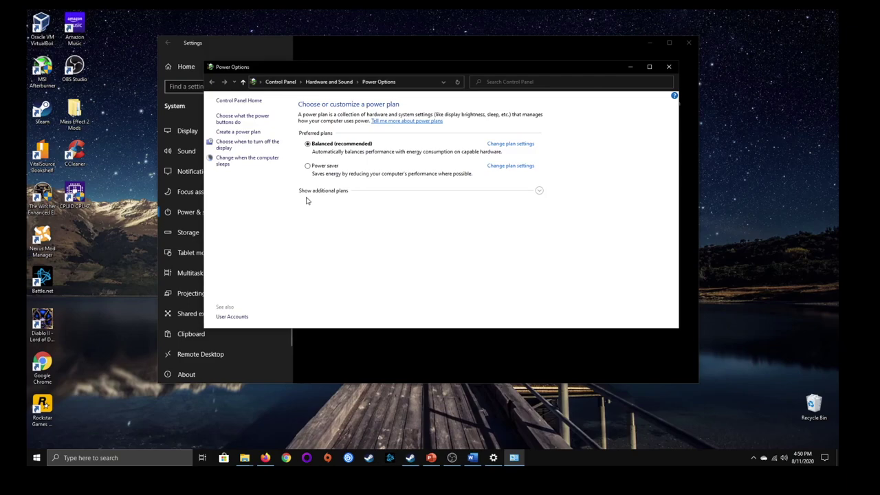
pyautogui.click(539, 192)
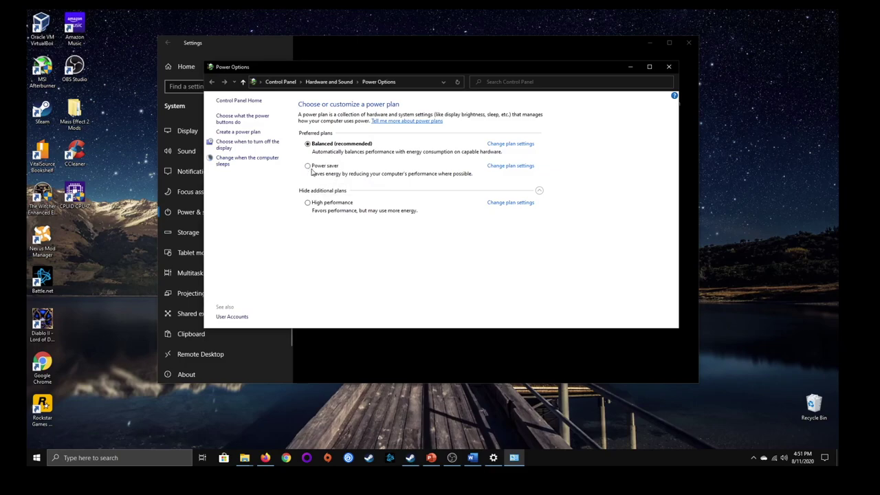
pyautogui.click(669, 66)
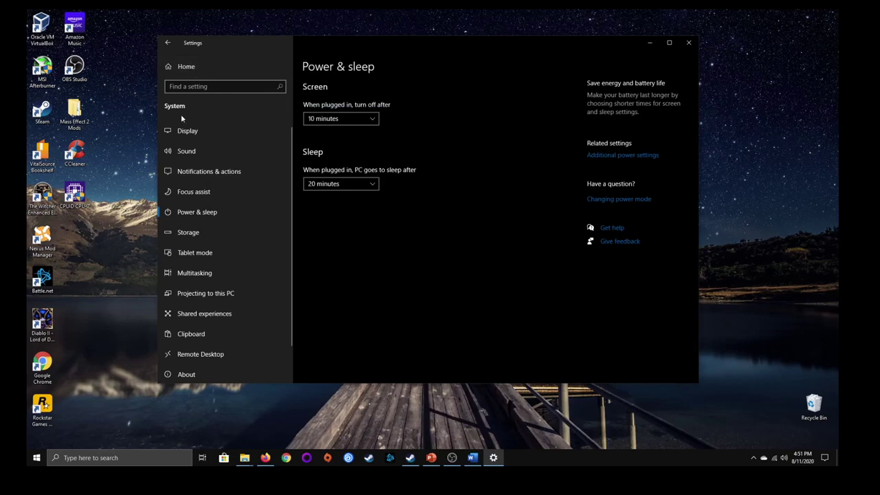
# Step: Open the Storage settings, move the window up, and examine Local Disk (C:) usage with all categories shown
pyautogui.click(189, 234)
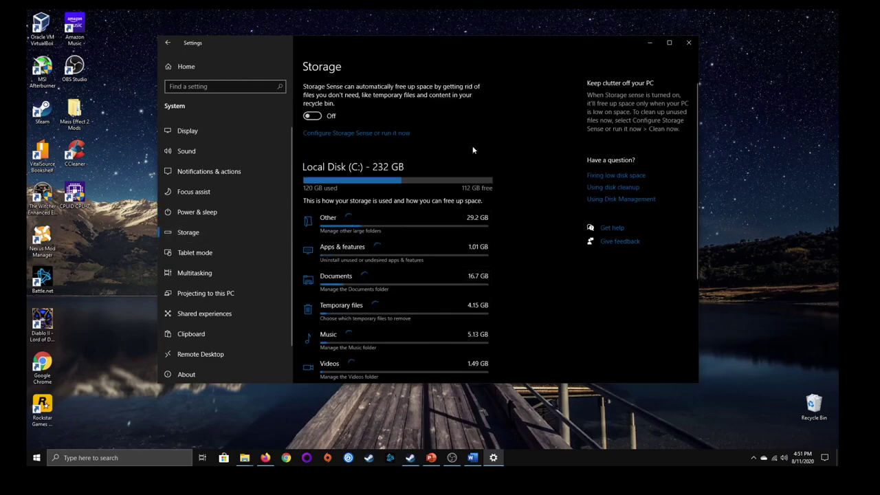
pyautogui.moveTo(422, 38); pyautogui.dragTo(421, 10)
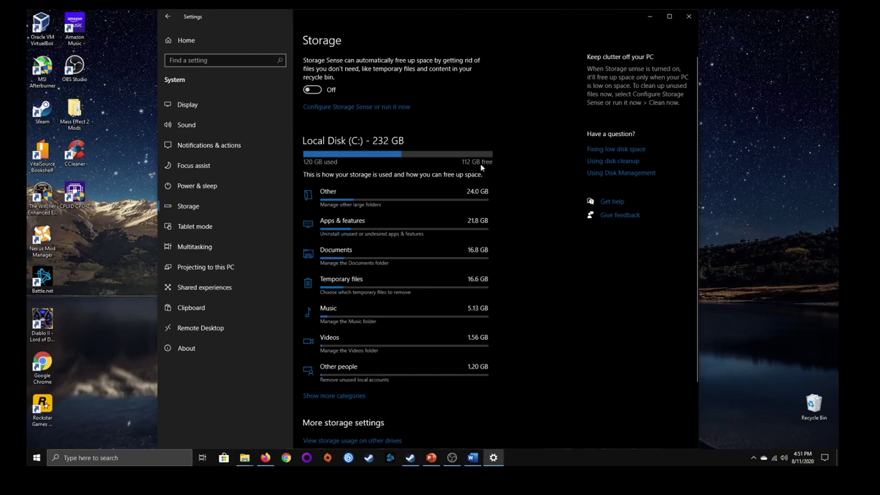
pyautogui.scroll(-2, 502, 181)
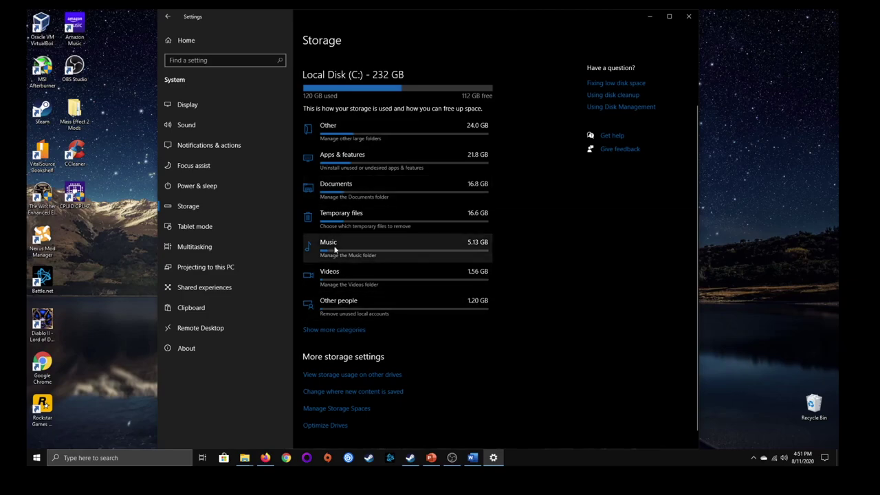
pyautogui.click(350, 330)
pyautogui.scroll(-3, 481, 303)
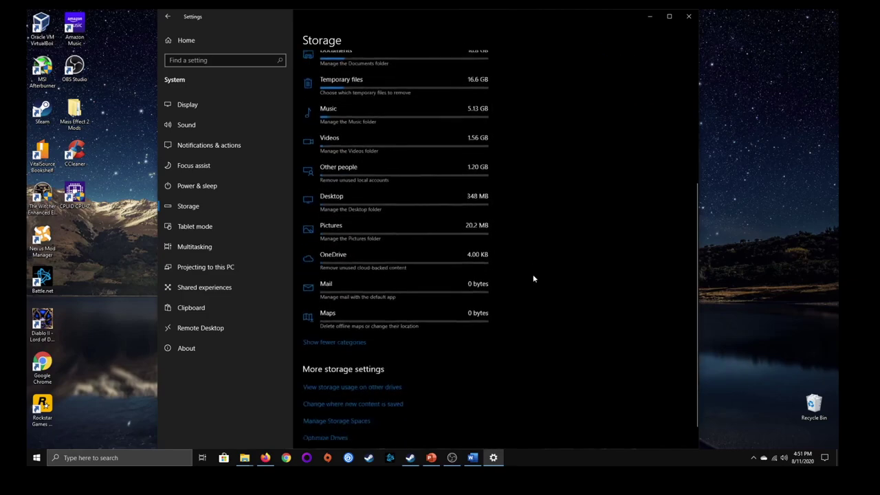
pyautogui.scroll(2, 503, 272)
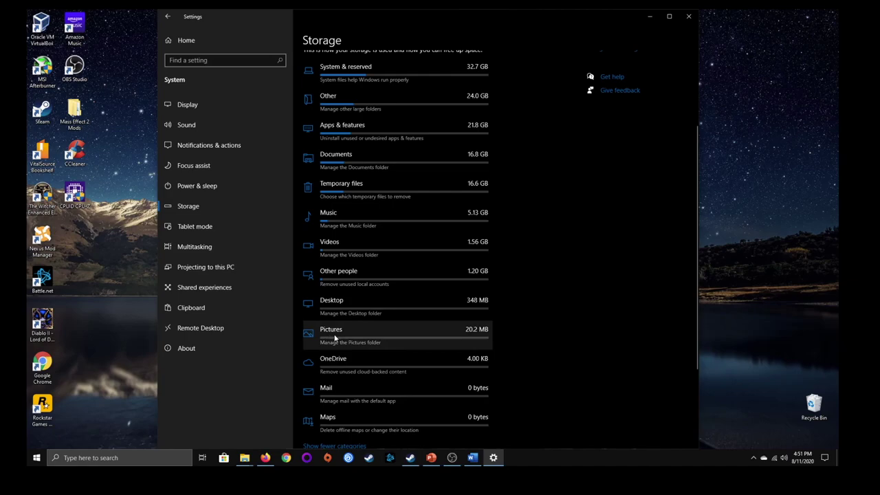
pyautogui.scroll(3, 521, 163)
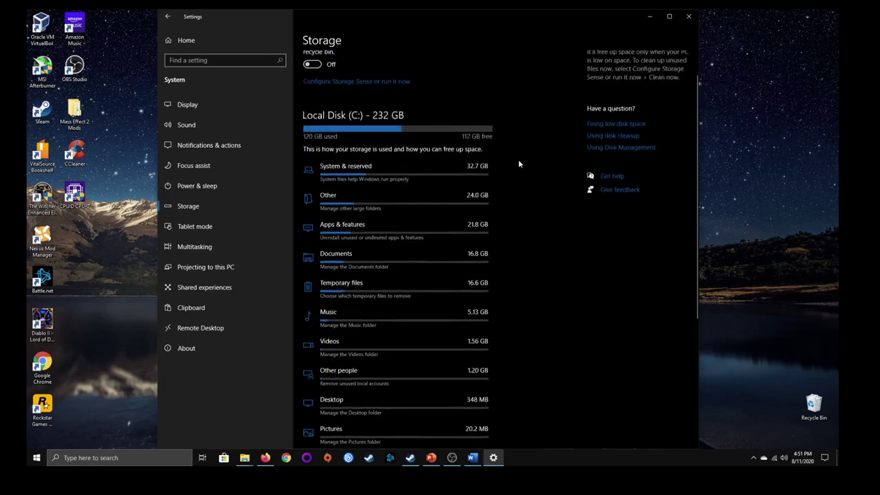
# Step: View the storage usage on the other drives and return to the Storage page
pyautogui.scroll(-4, 507, 163)
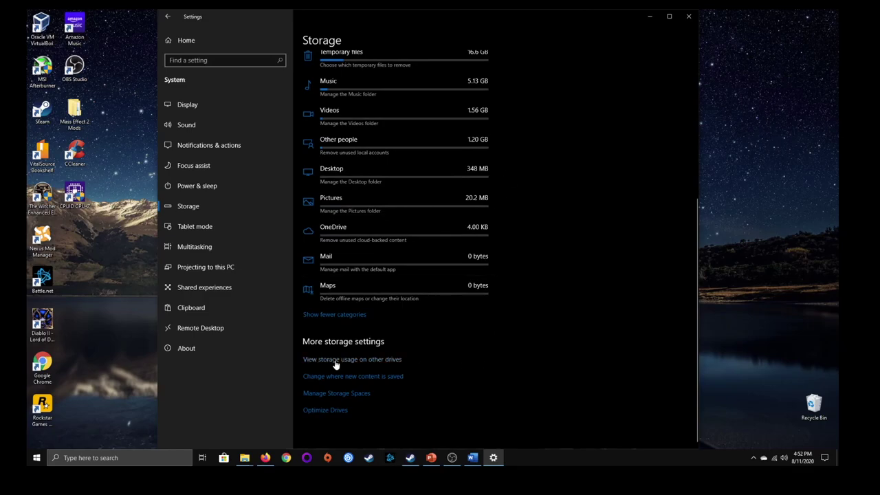
pyautogui.click(370, 360)
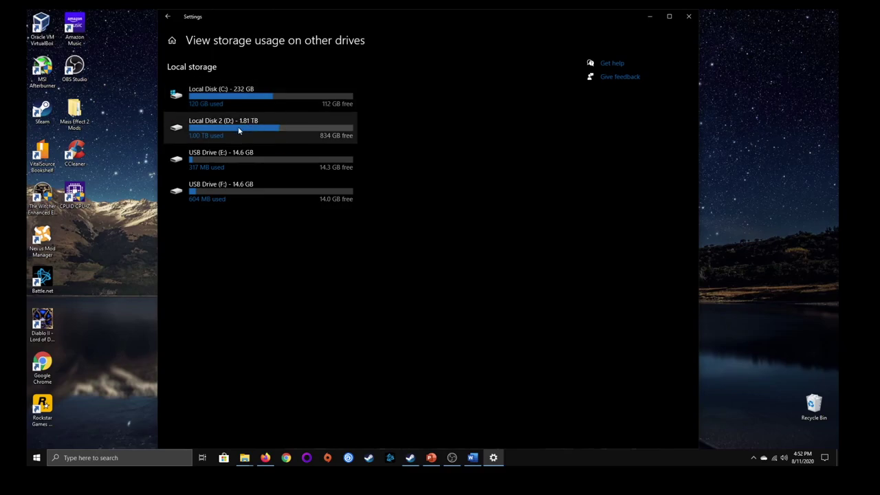
pyautogui.click(167, 16)
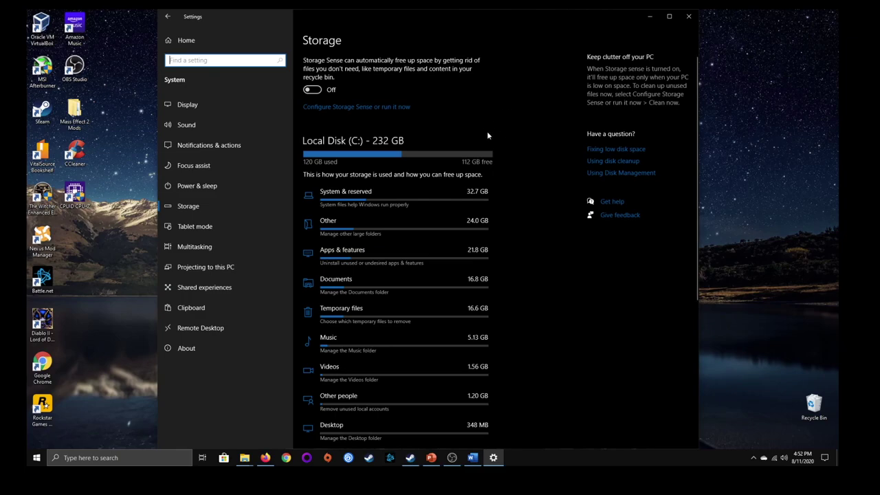
# Step: Open the Apps & features page and expand the Intel Graphics Driver entry to view its modify and uninstall options
pyautogui.click(185, 41)
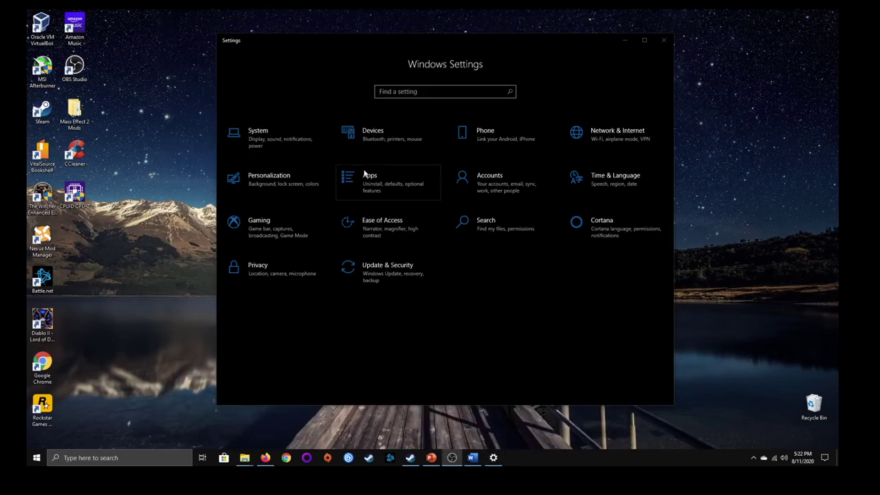
pyautogui.click(386, 183)
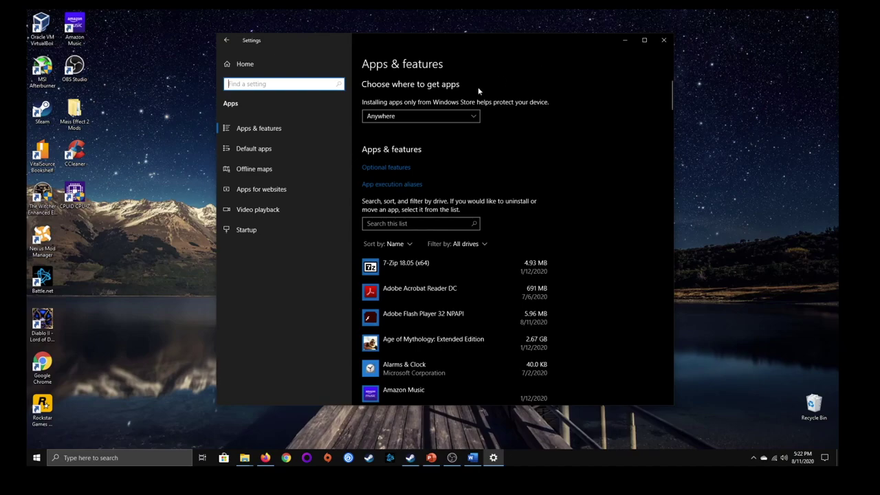
pyautogui.scroll(-3, 513, 148)
pyautogui.scroll(-20, 550, 145)
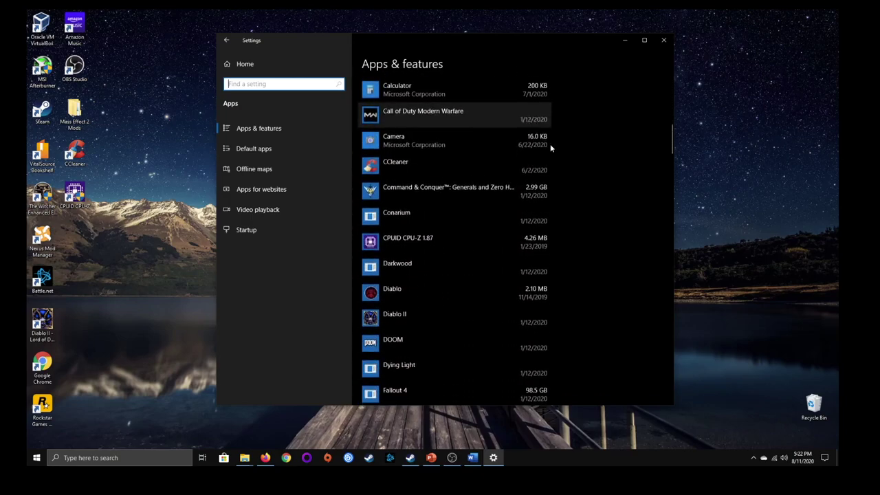
pyautogui.scroll(-5, 550, 148)
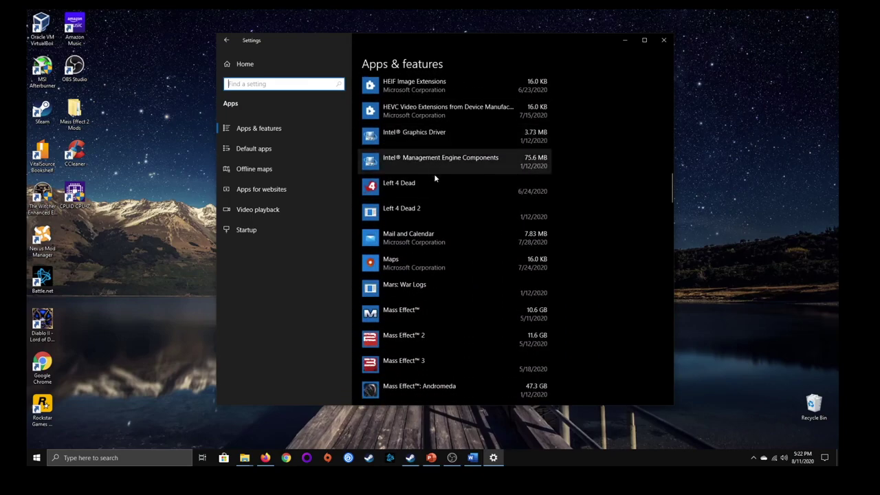
pyautogui.scroll(2, 493, 136)
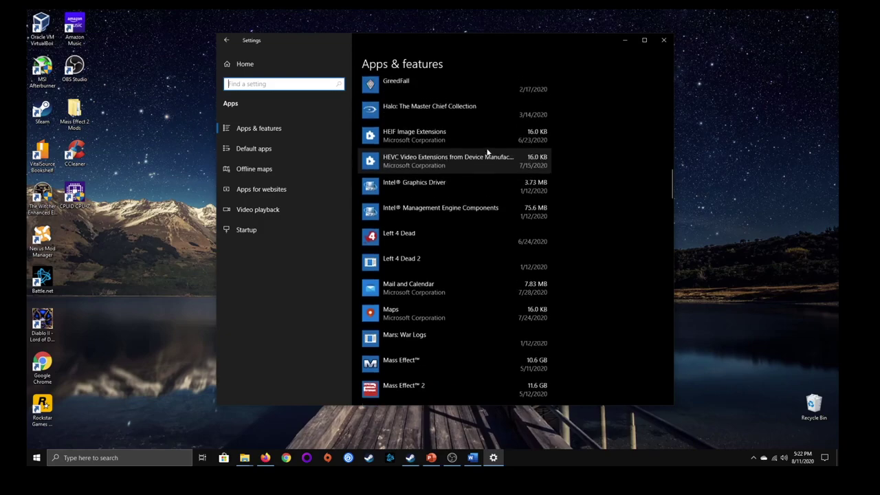
pyautogui.click(427, 193)
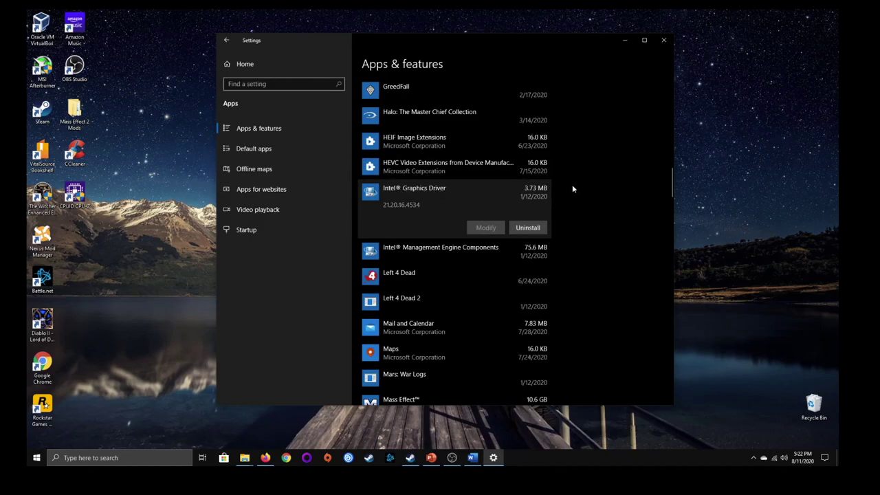
# Step: Look back through the installed apps to the beginning of the list and its search, sort and filter options
pyautogui.scroll(2, 577, 184)
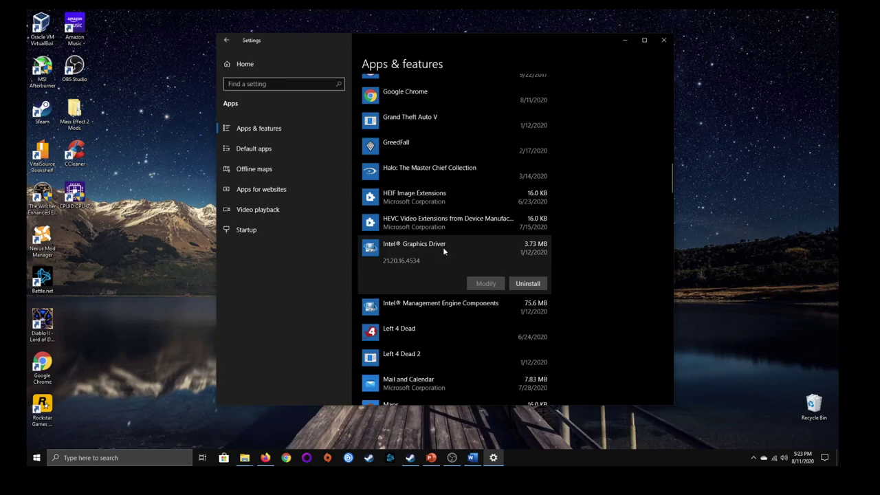
pyautogui.scroll(6, 444, 249)
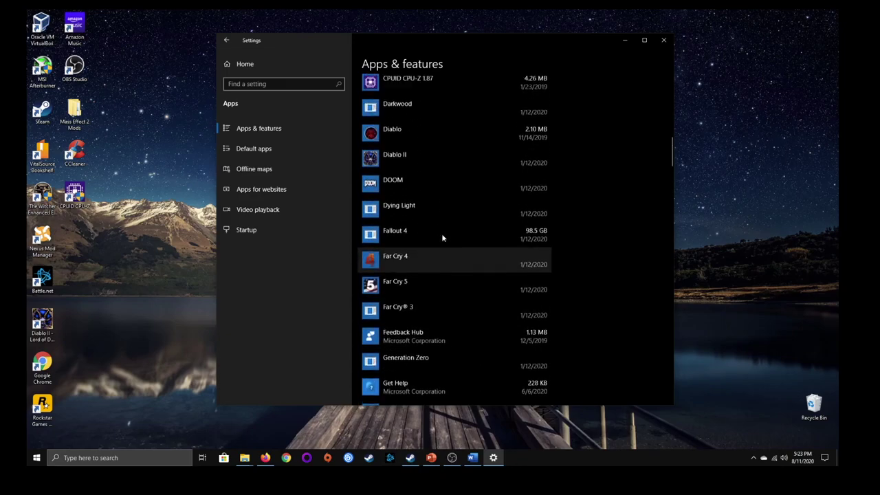
pyautogui.scroll(4, 444, 240)
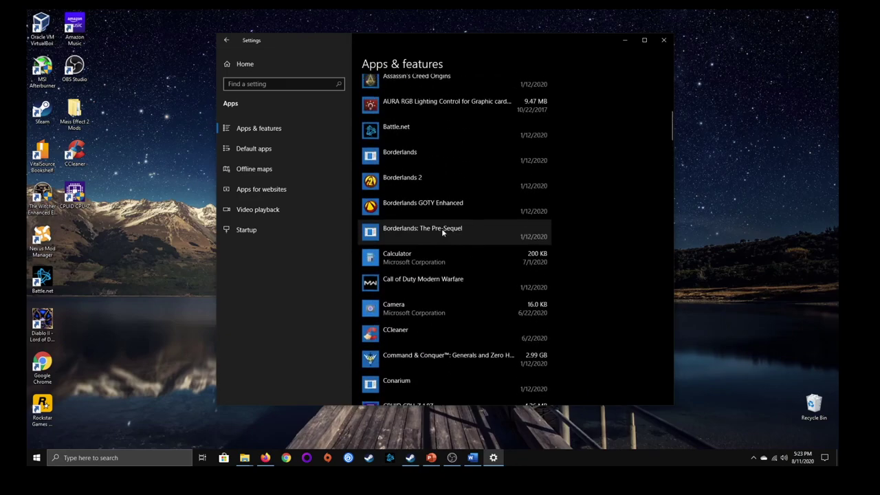
pyautogui.scroll(5, 459, 233)
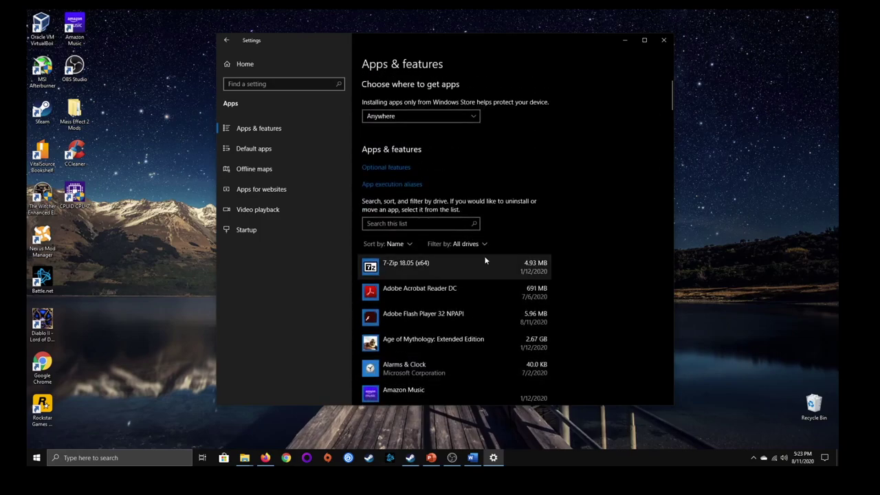
pyautogui.scroll(-1, 486, 260)
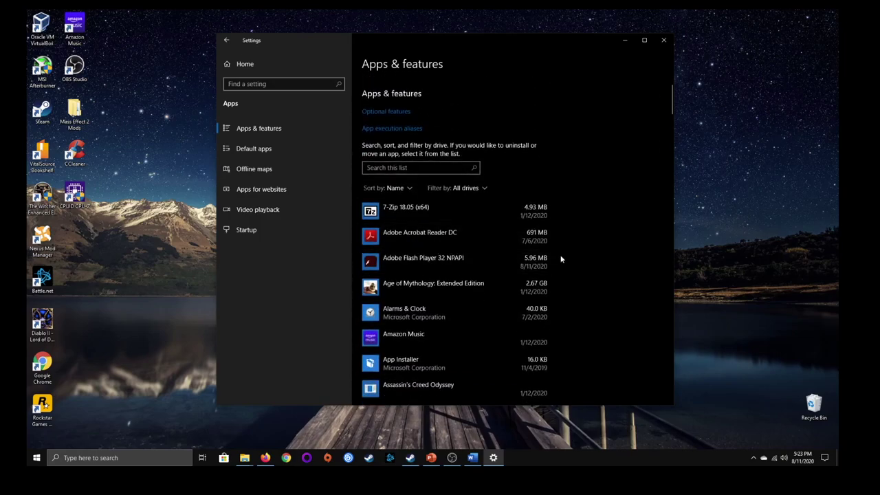
# Step: Look through the installed apps in the Apps & features list, from 7-Zip down to the Total War entries
pyautogui.scroll(-3, 564, 249)
pyautogui.scroll(-3, 575, 256)
pyautogui.scroll(-6, 575, 253)
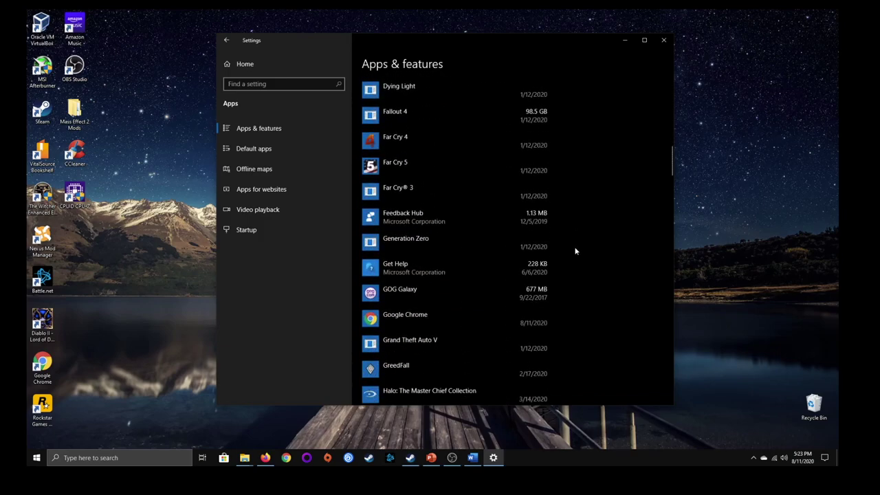
pyautogui.scroll(-15, 576, 251)
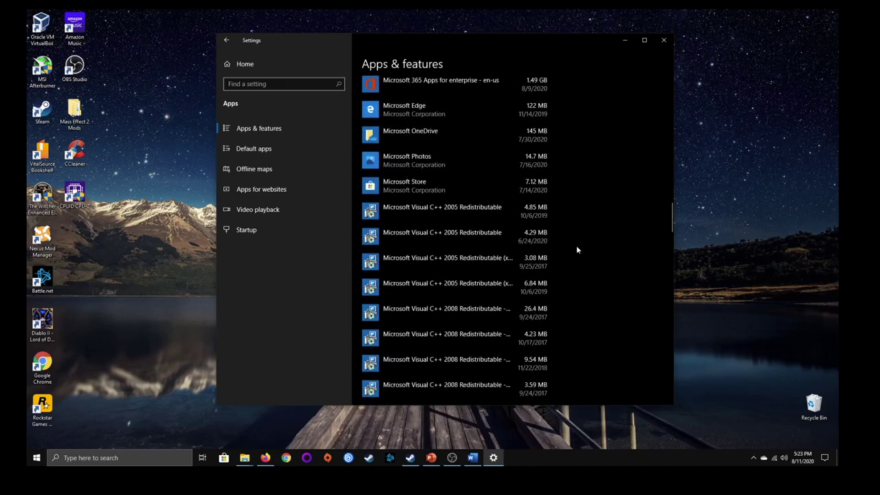
pyautogui.scroll(-8, 577, 248)
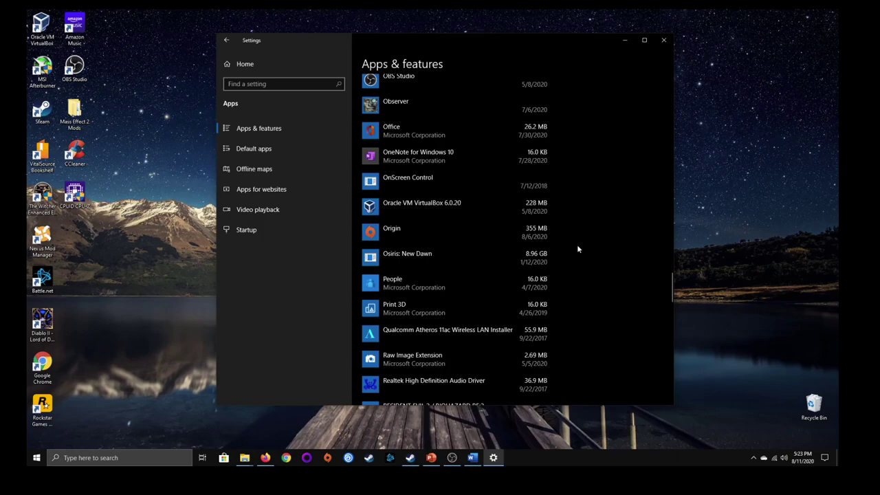
pyautogui.scroll(-3, 577, 246)
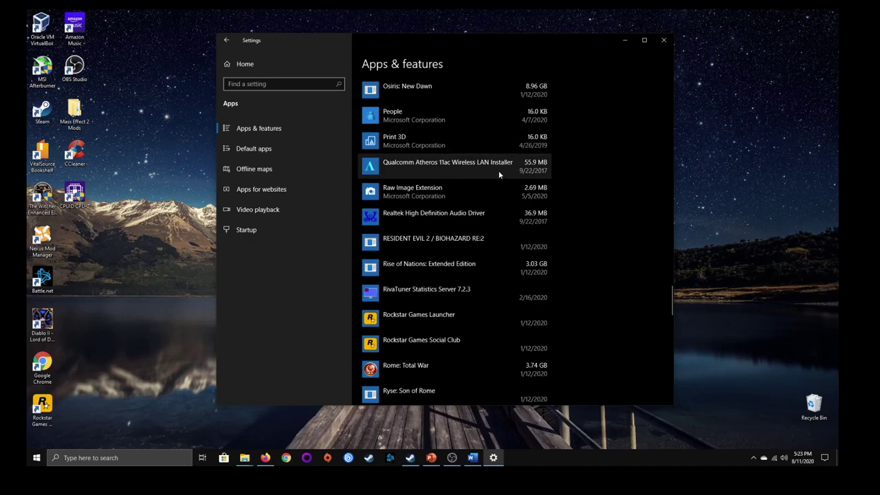
pyautogui.scroll(-15, 570, 186)
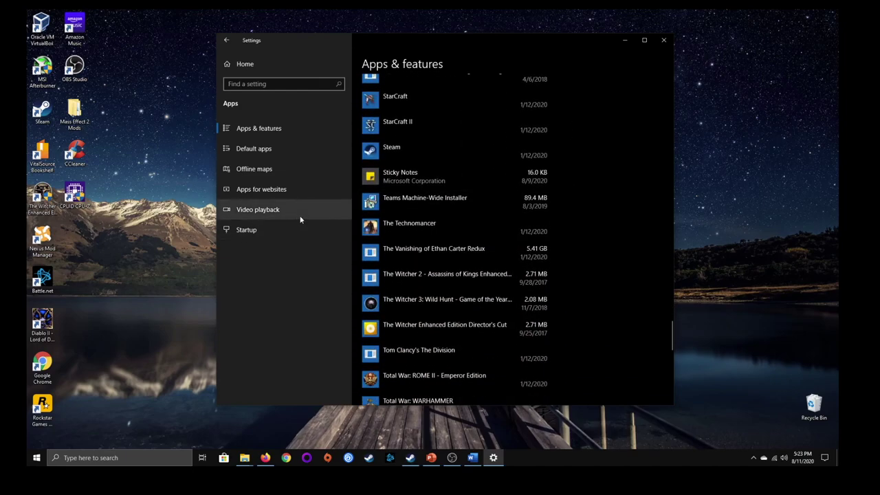
# Step: Open the Default apps page, view the available choices for the music player, and close them without changing the app
pyautogui.click(278, 148)
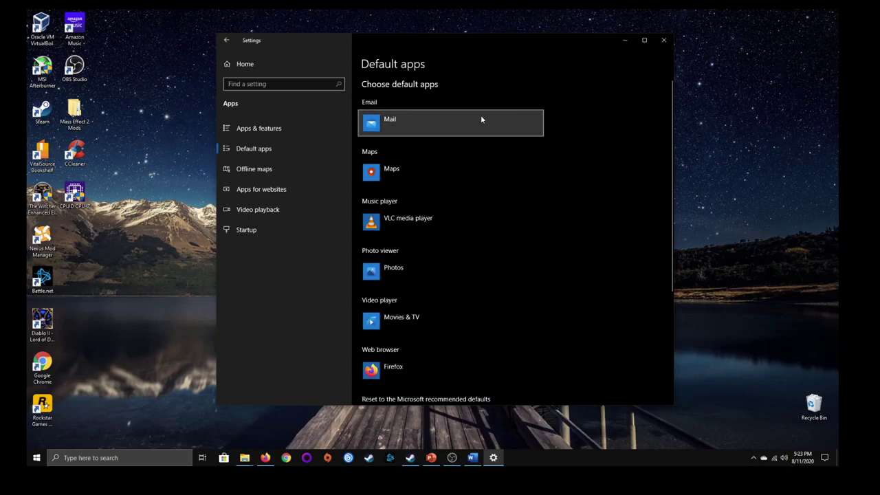
pyautogui.click(423, 221)
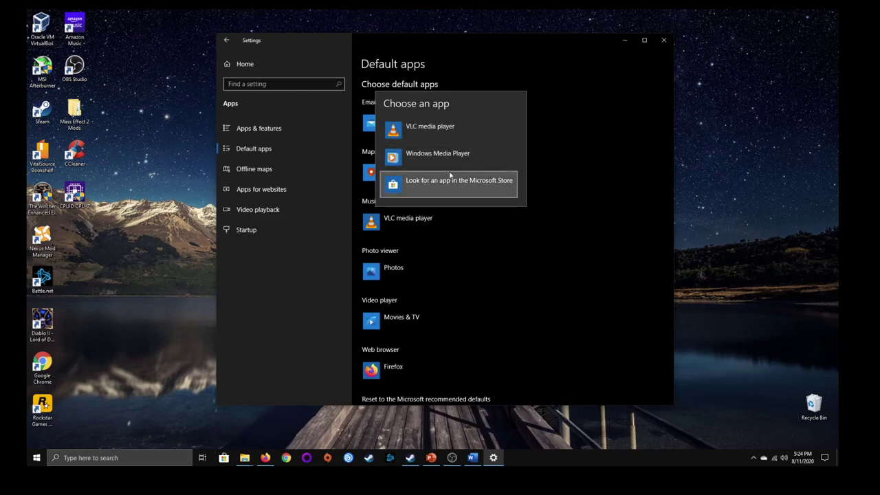
pyautogui.click(604, 128)
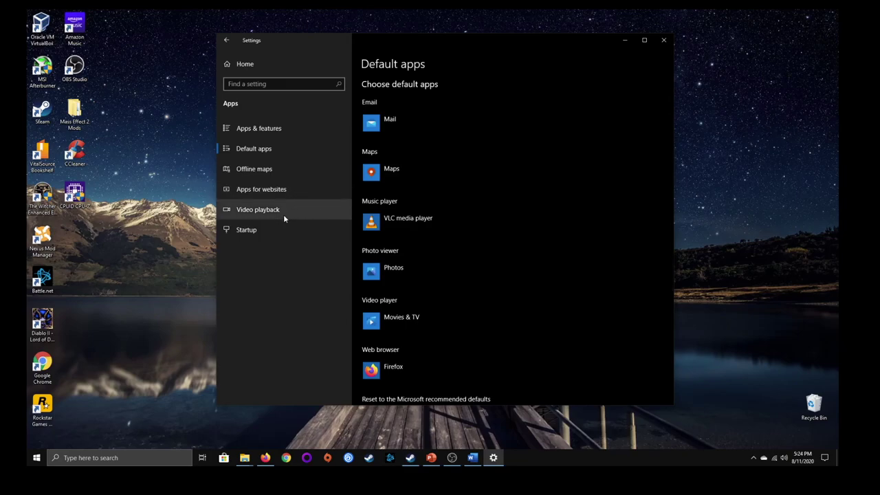
# Step: Open the Startup page and examine which apps start at login and their impact ratings
pyautogui.click(248, 234)
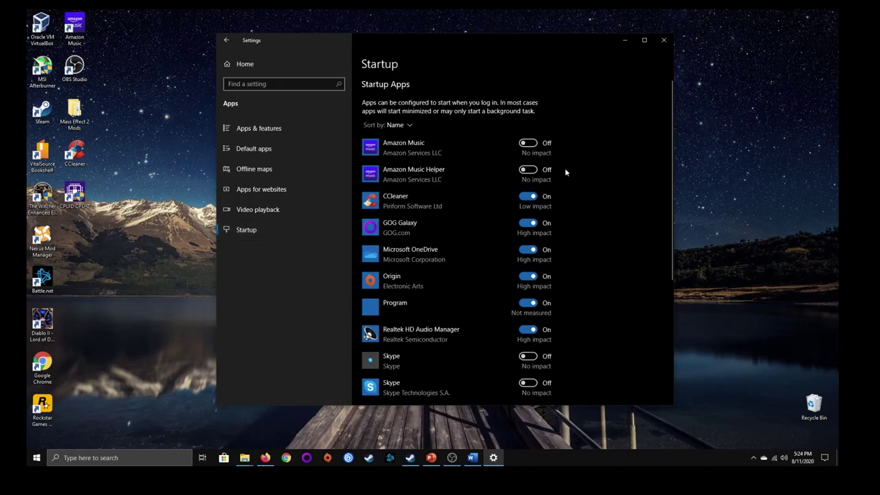
pyautogui.scroll(-5, 577, 163)
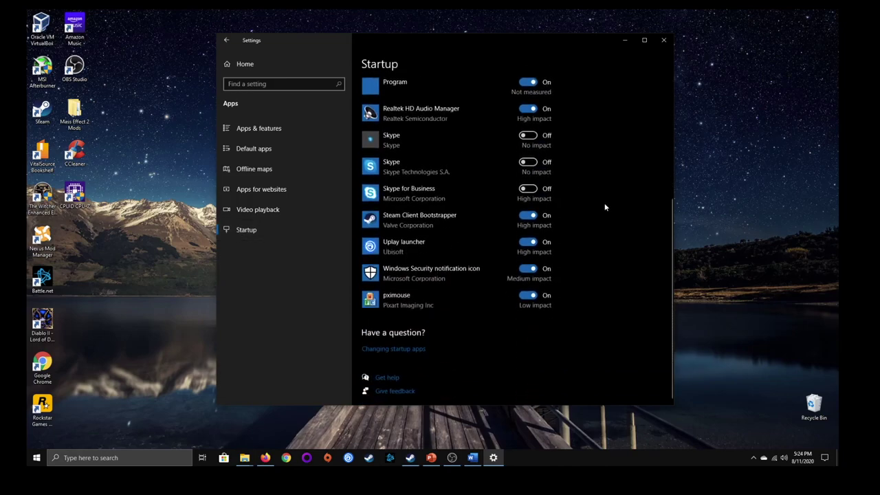
pyautogui.scroll(5, 602, 210)
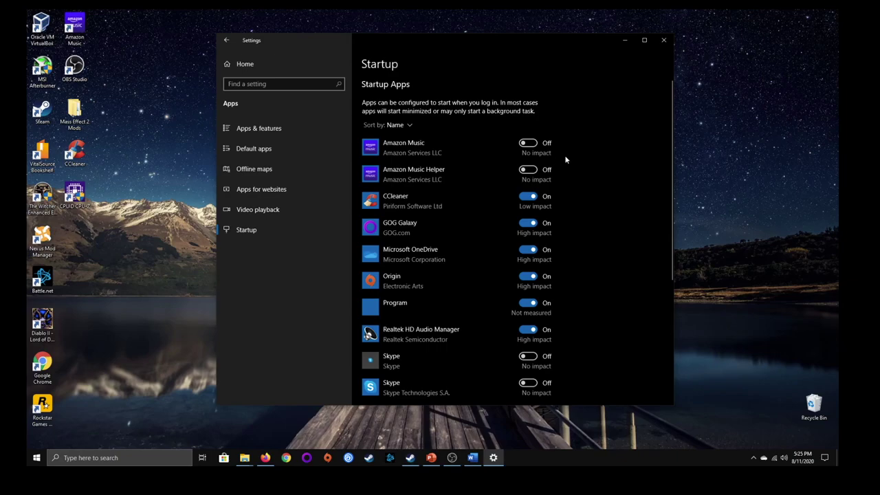
pyautogui.scroll(-1, 561, 157)
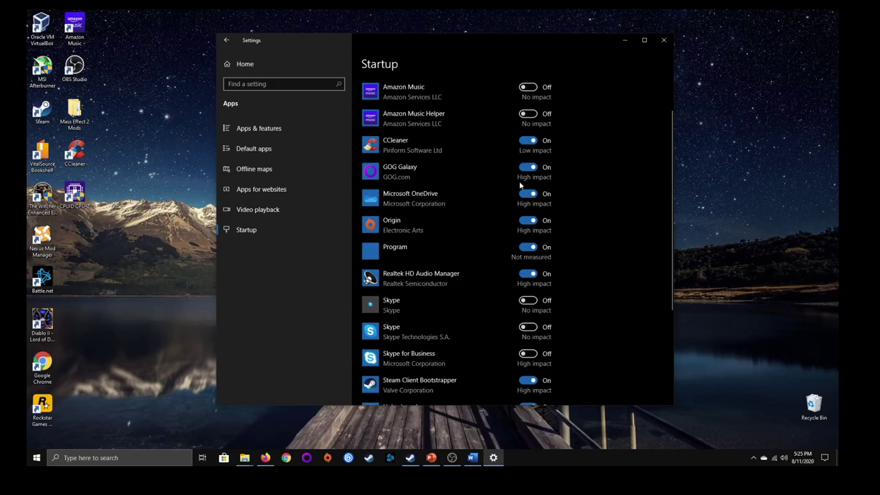
pyautogui.scroll(-2, 573, 179)
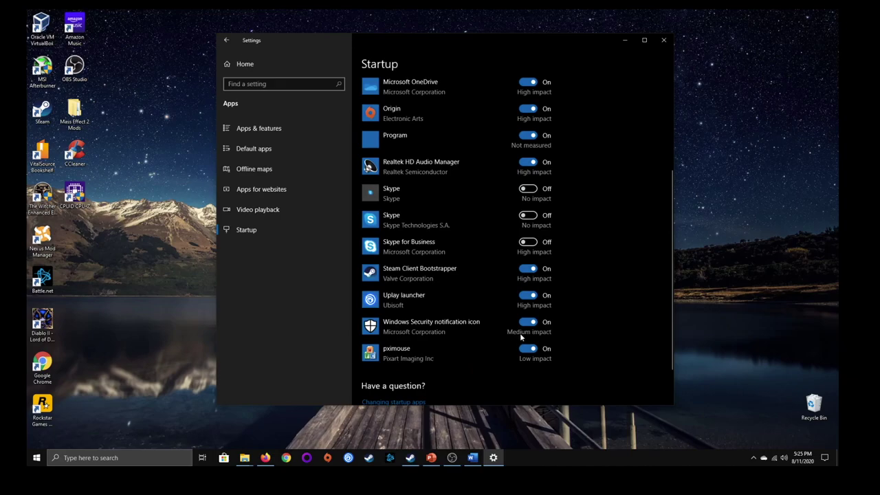
pyautogui.scroll(3, 587, 294)
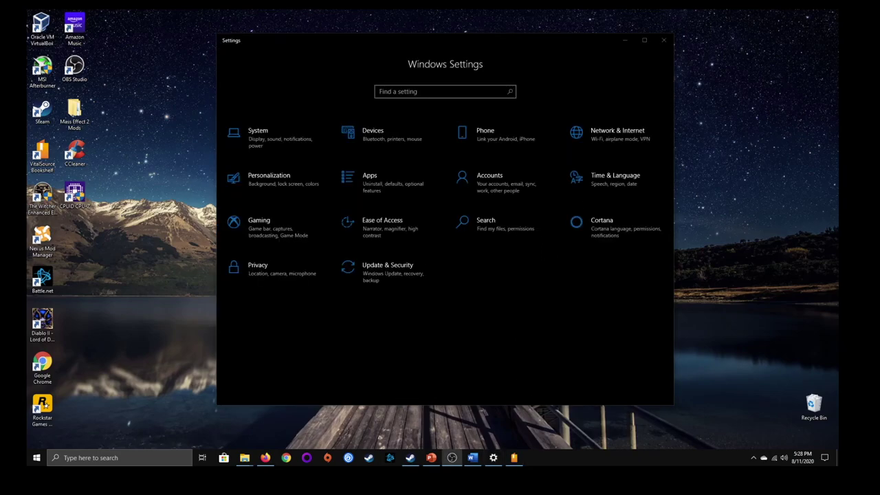
# Step: Open the Bluetooth & other devices settings, explore the options for adding a Bluetooth or other device, and cancel
pyautogui.click(375, 142)
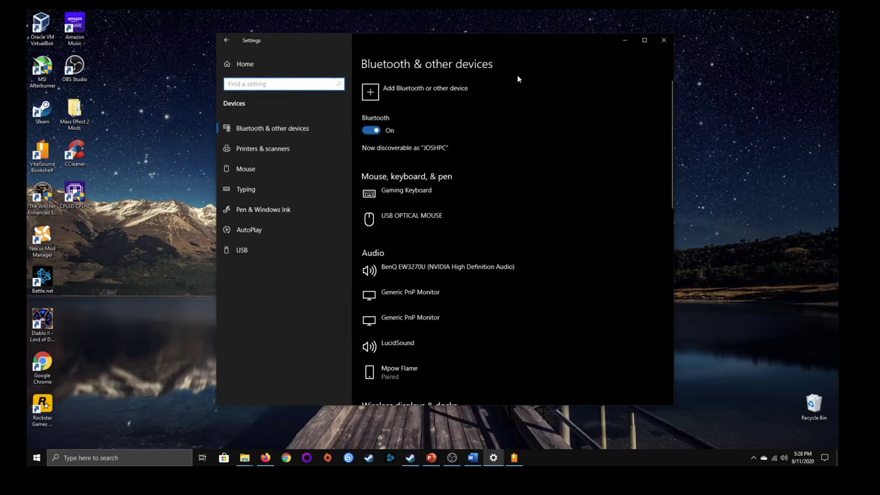
pyautogui.click(444, 92)
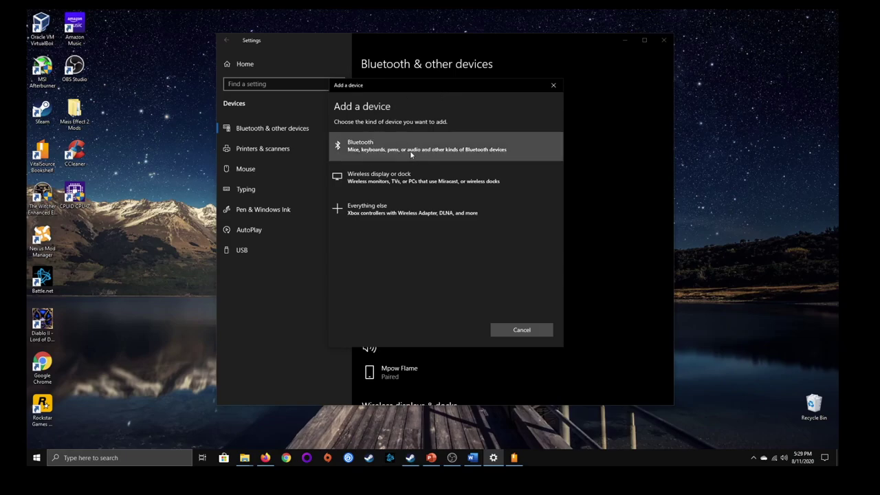
pyautogui.click(395, 153)
pyautogui.click(439, 192)
pyautogui.click(513, 330)
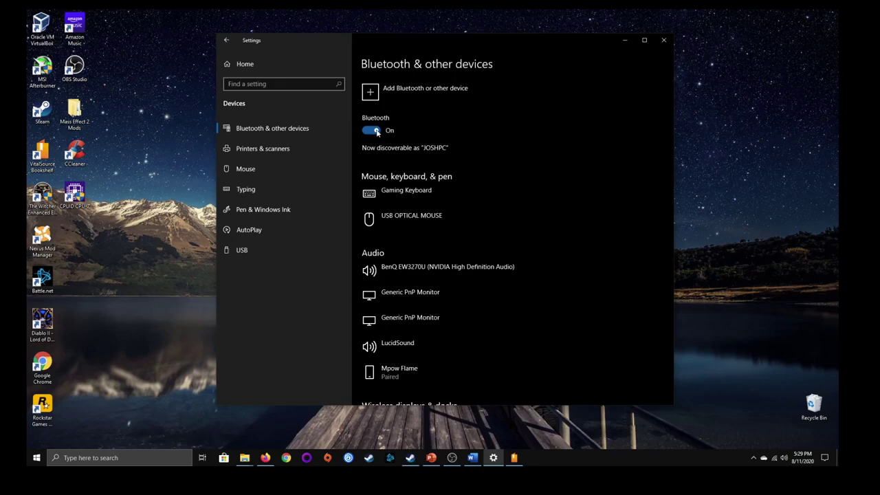
# Step: Review the listed Bluetooth and audio devices, view the Mouse settings, and leave the page
pyautogui.scroll(-2, 499, 159)
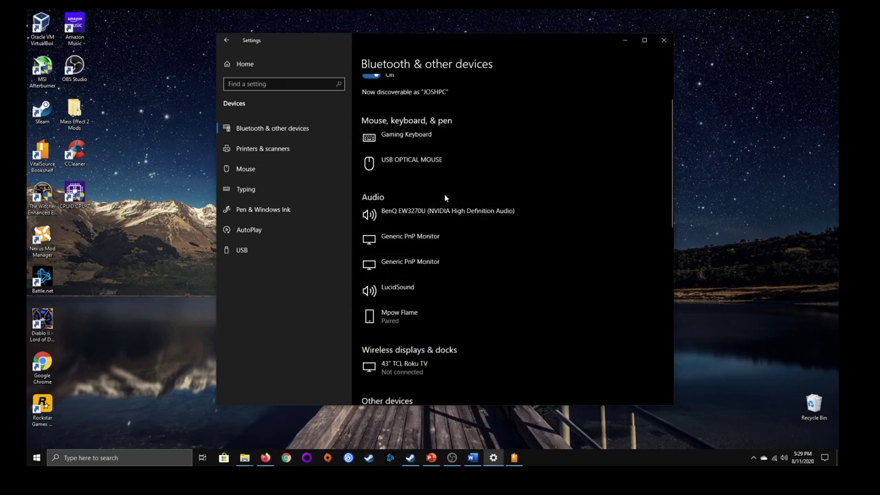
pyautogui.scroll(2, 469, 184)
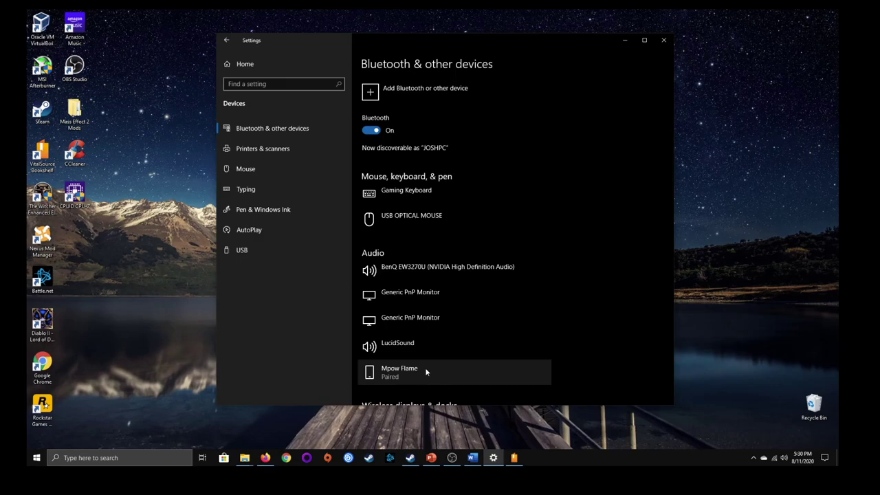
pyautogui.click(246, 169)
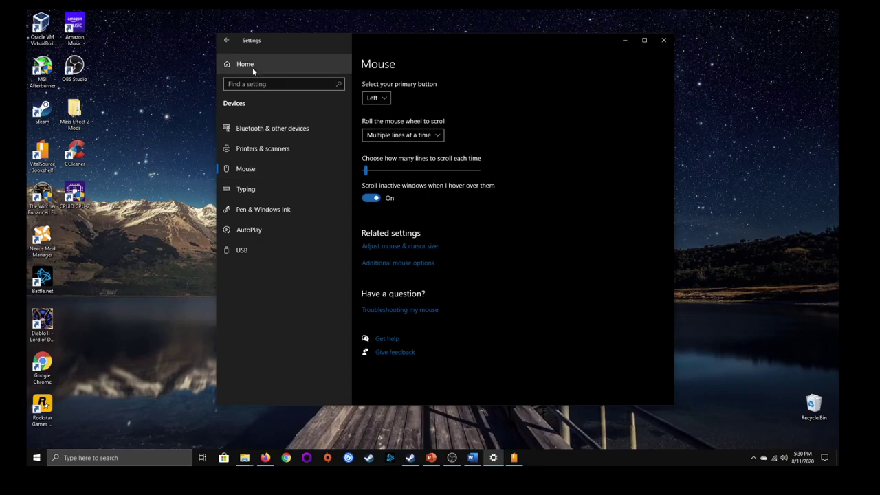
pyautogui.click(227, 41)
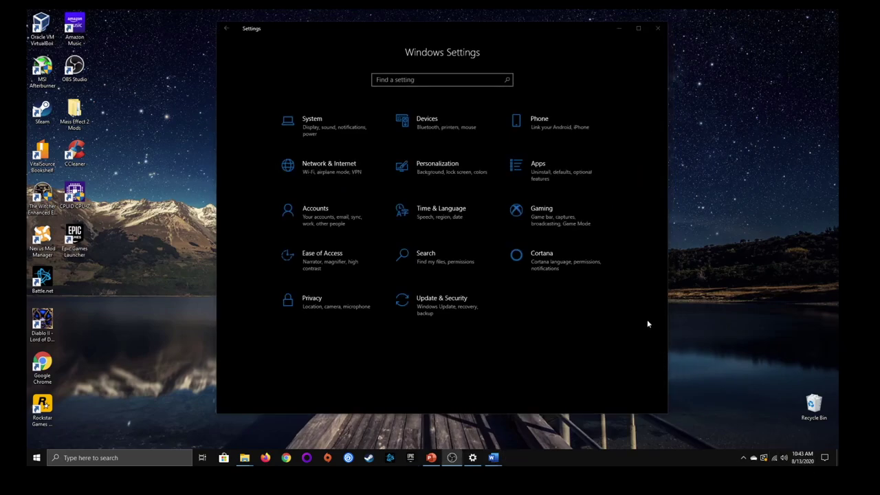
# Step: Open the Taskbar page of the Personalization settings and shift the Settings window slightly to the left
pyautogui.click(436, 176)
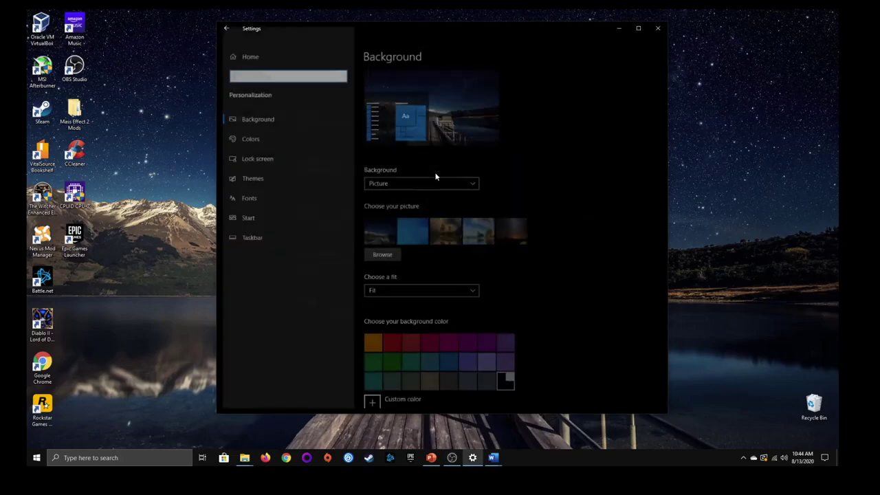
pyautogui.click(248, 240)
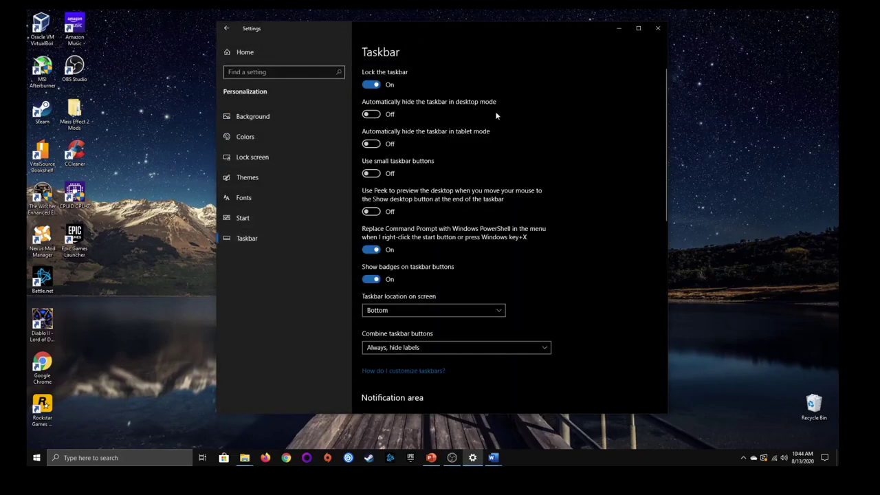
pyautogui.moveTo(430, 16); pyautogui.dragTo(398, 16)
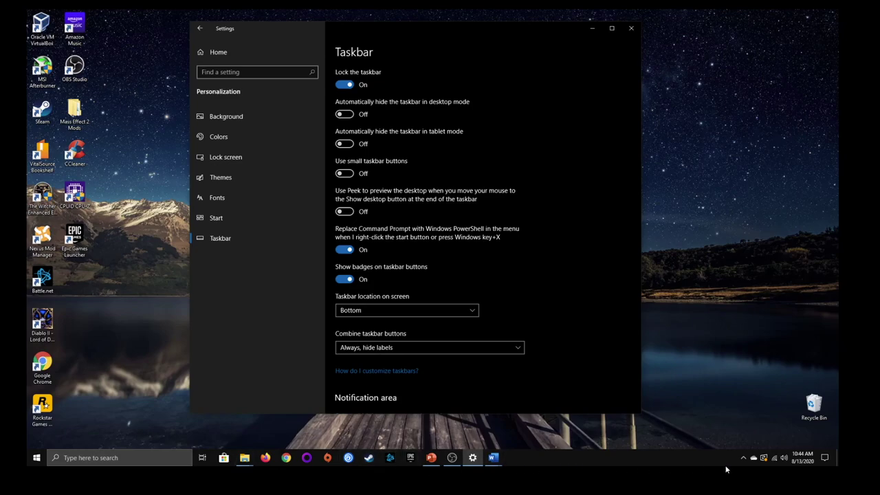
# Step: Turn automatic taskbar hiding in desktop mode on, reveal the hidden taskbar, and turn it off; then switch small taskbar buttons on and off
pyautogui.moveTo(473, 457)
pyautogui.click(349, 117)
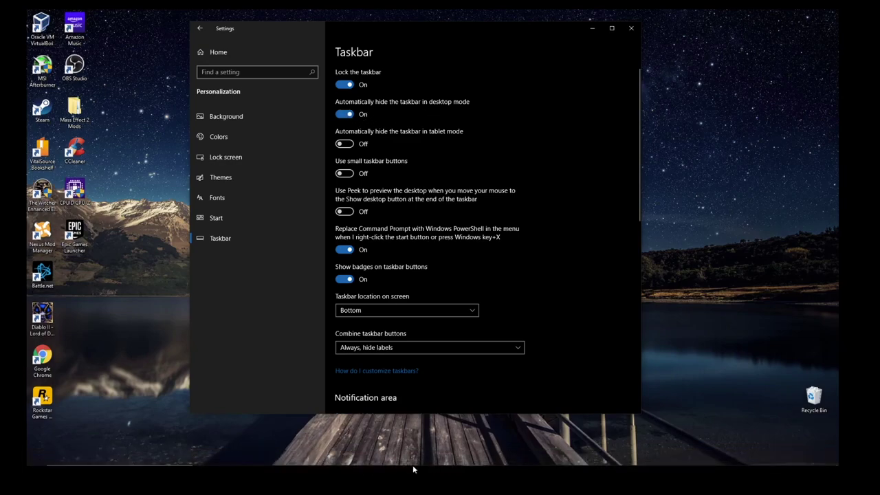
pyautogui.moveTo(443, 468)
pyautogui.moveTo(153, 464)
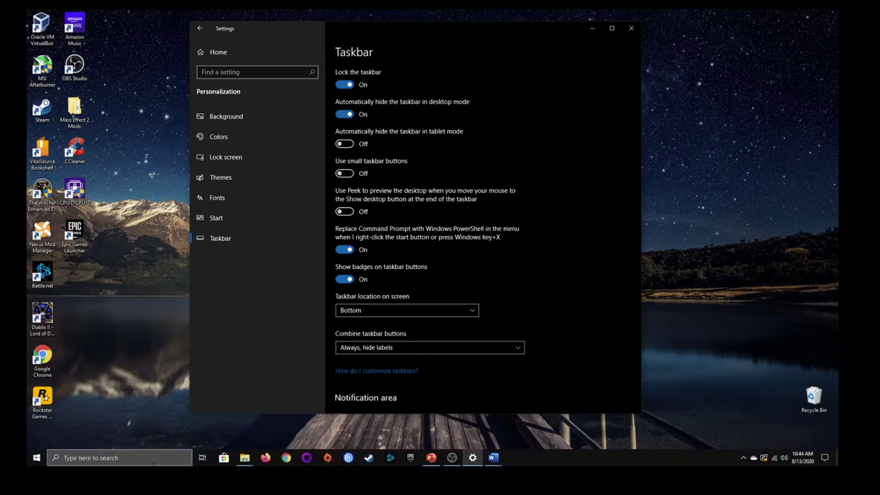
pyautogui.click(343, 117)
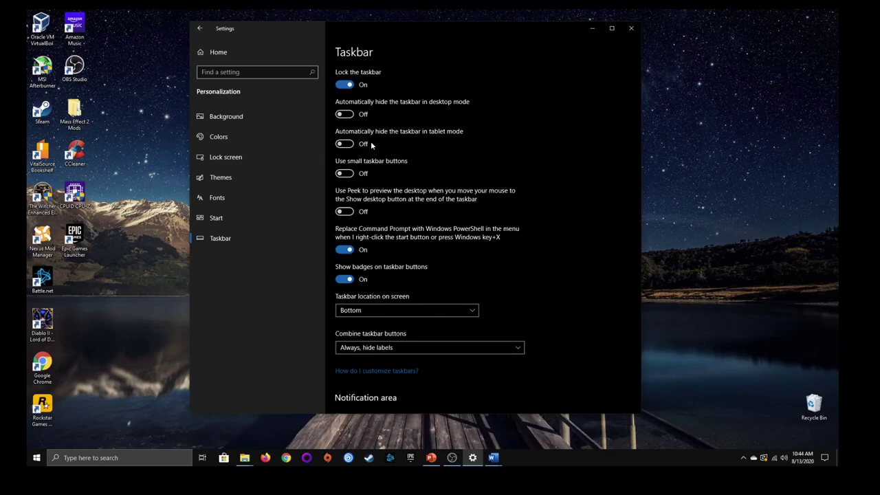
pyautogui.click(346, 174)
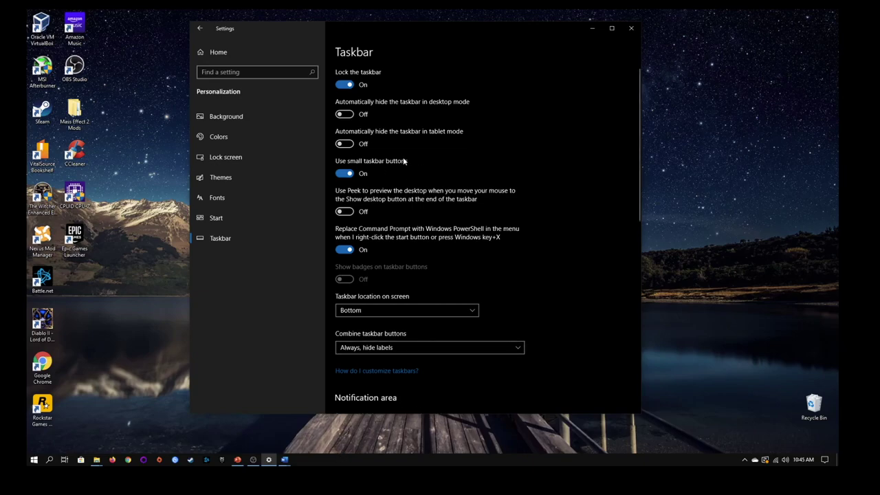
pyautogui.click(343, 175)
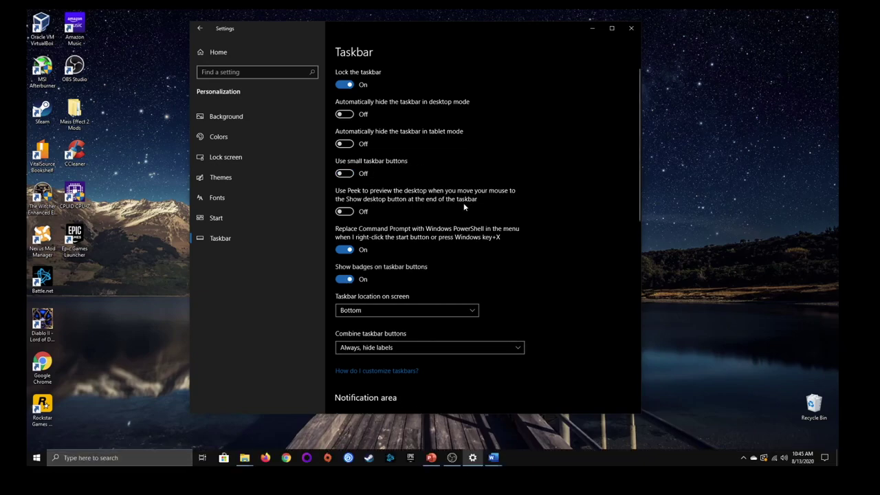
# Step: Set the taskbar location on screen to Right, and return it to Bottom
pyautogui.scroll(-2, 447, 199)
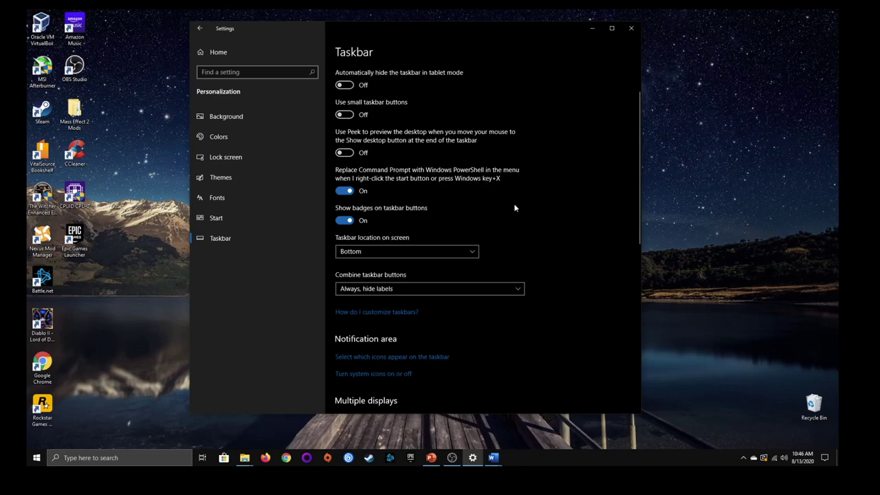
pyautogui.click(373, 252)
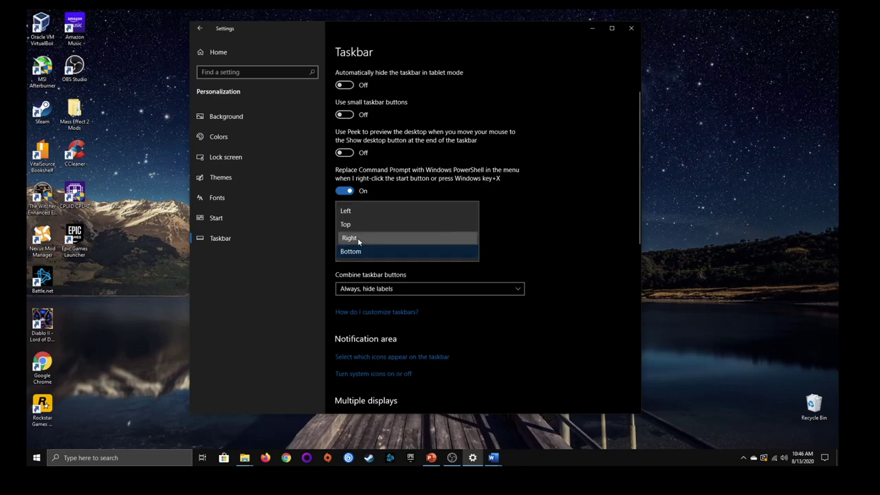
pyautogui.click(359, 239)
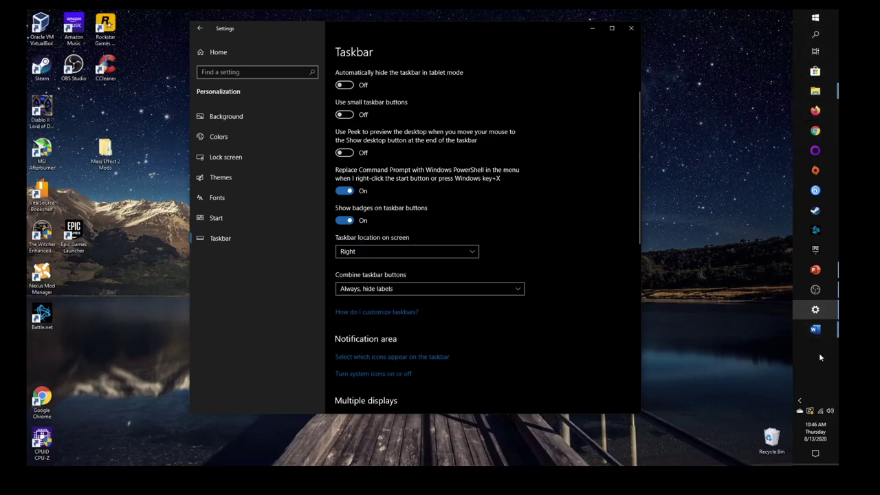
pyautogui.click(375, 251)
pyautogui.click(359, 263)
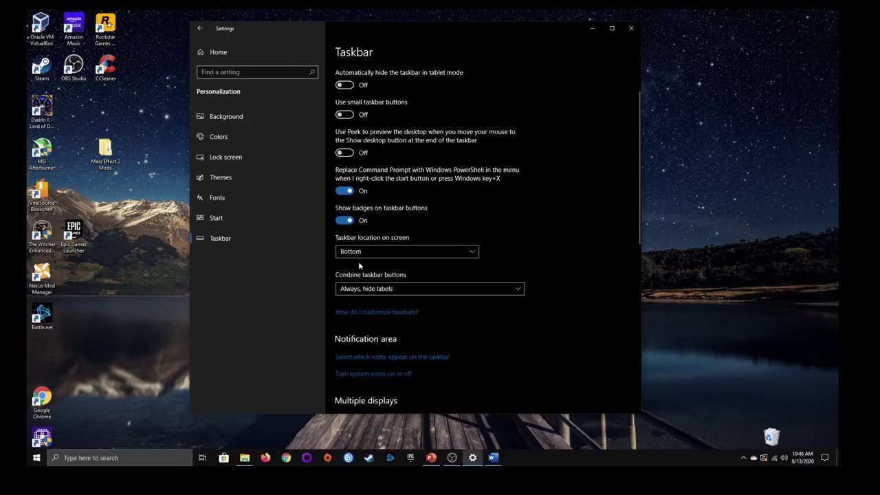
# Step: Review the available options for combining taskbar buttons, and inspect the grouped Word button on the taskbar
pyautogui.scroll(-2, 448, 294)
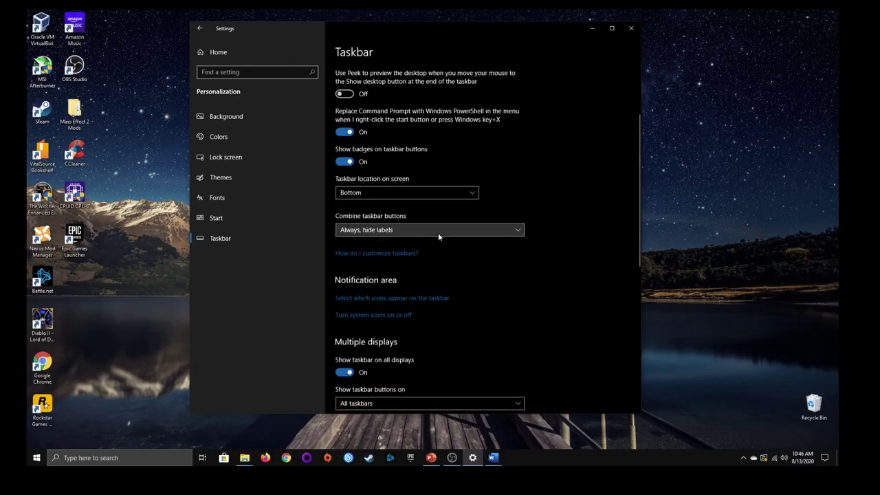
pyautogui.click(438, 232)
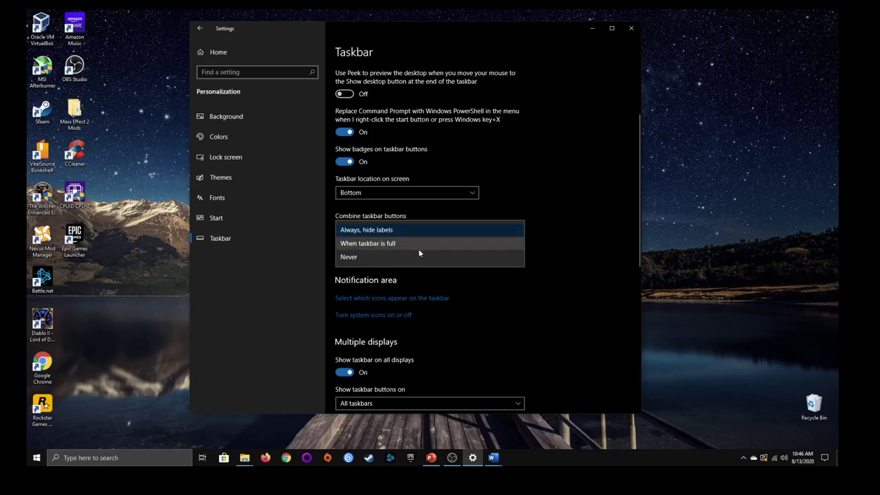
pyautogui.click(571, 221)
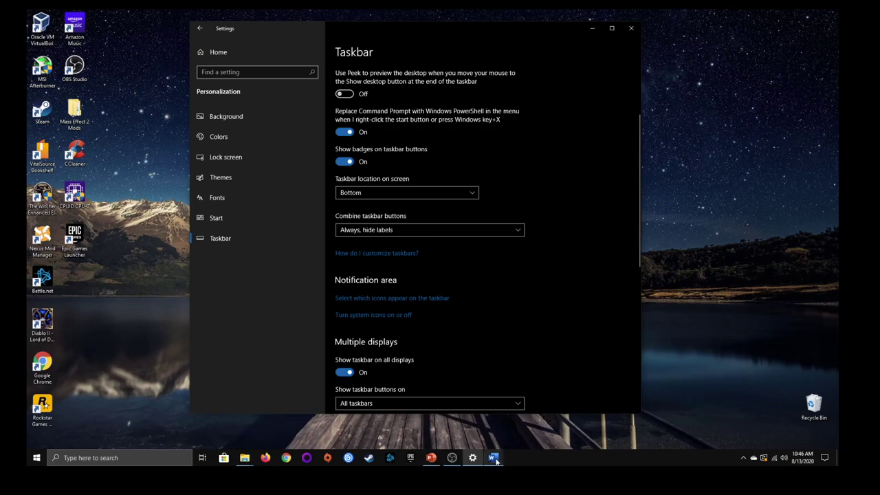
pyautogui.moveTo(496, 462)
# Step: Set Combine taskbar buttons to Never and to When taskbar is full, and return it to Always, hide labels
pyautogui.click(494, 232)
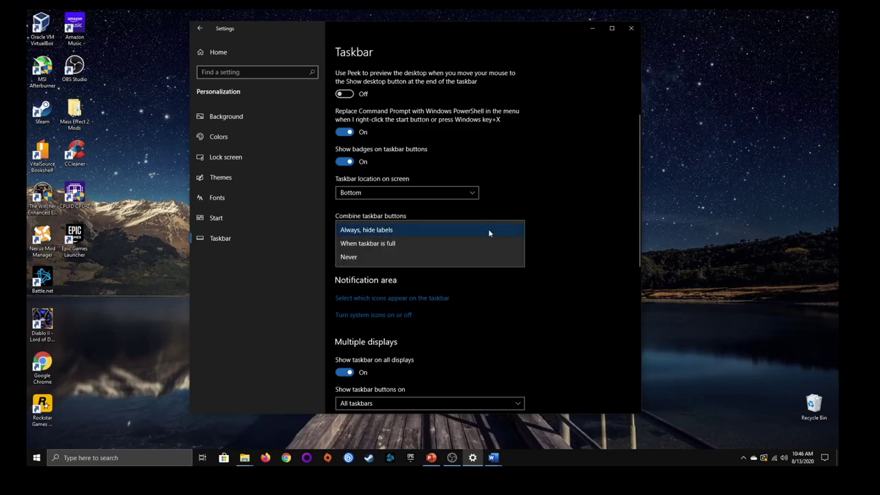
pyautogui.click(387, 257)
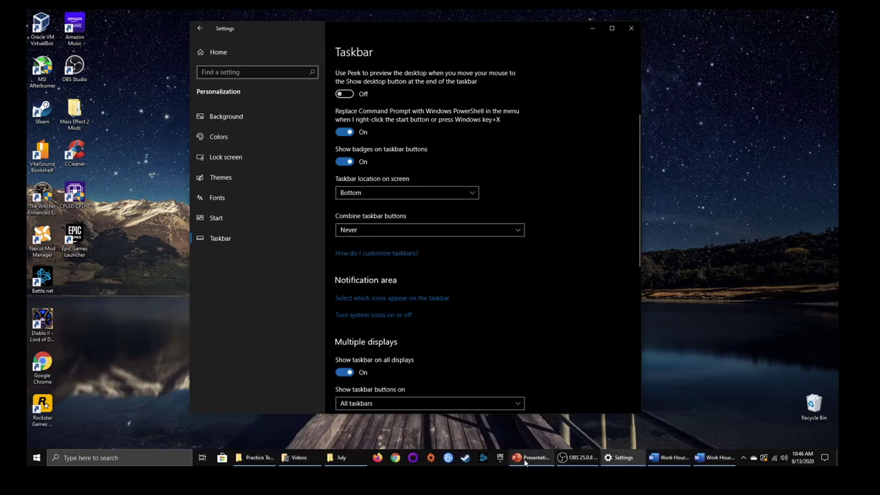
pyautogui.click(470, 229)
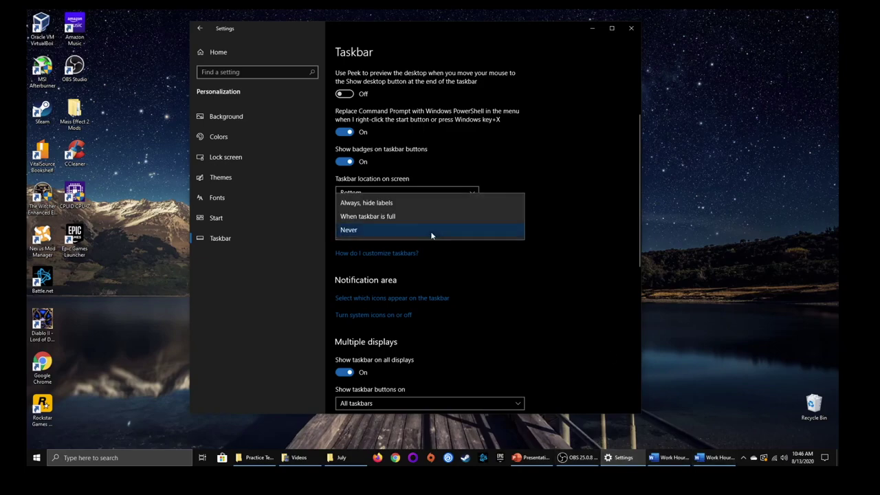
pyautogui.click(387, 216)
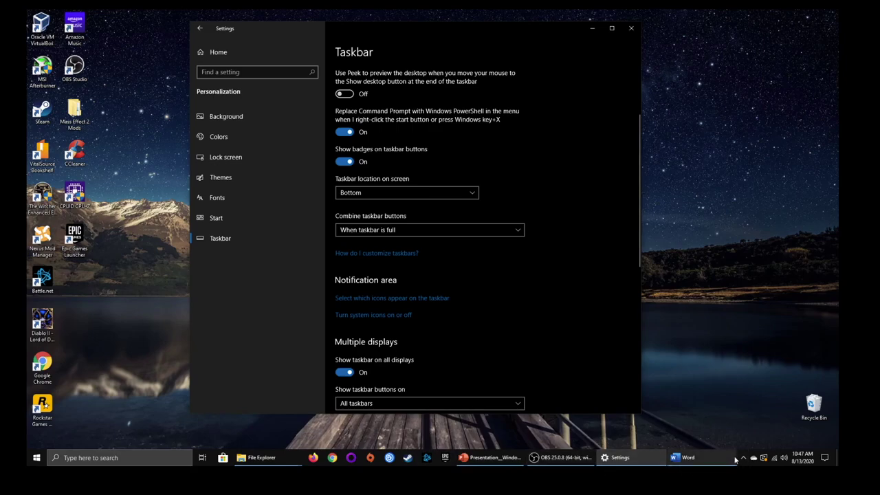
pyautogui.click(409, 230)
pyautogui.click(387, 218)
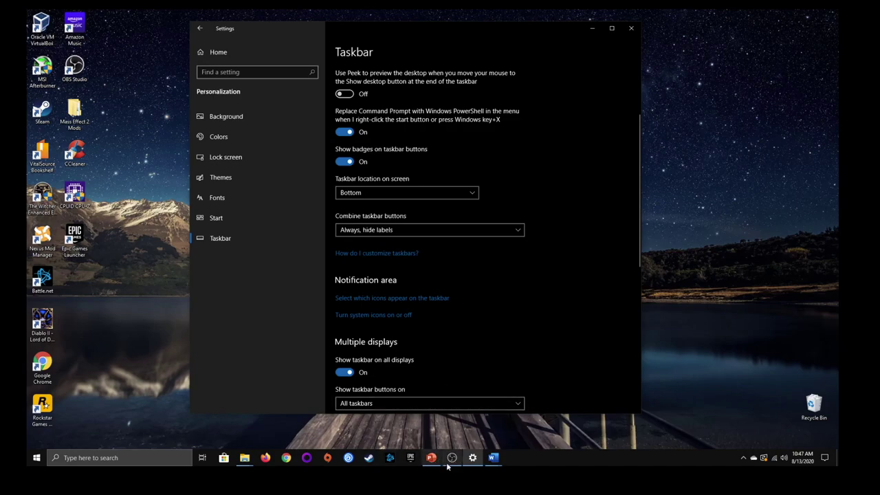
pyautogui.moveTo(432, 459)
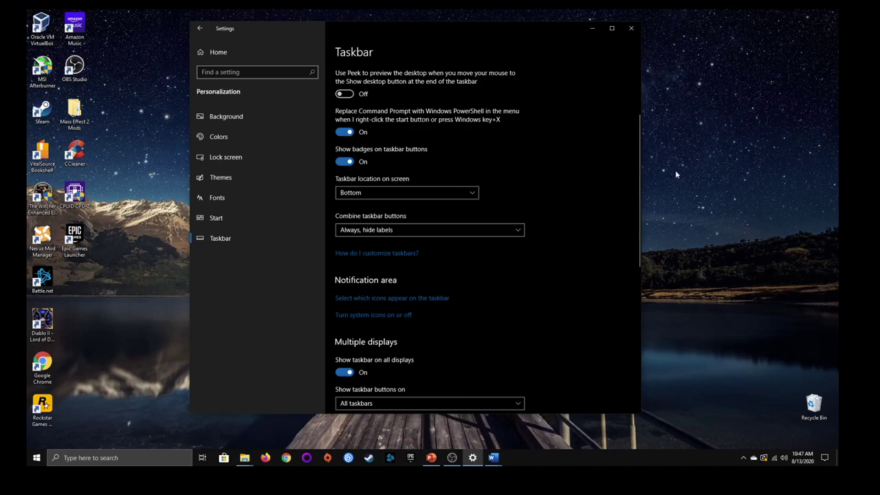
# Step: Review the Multiple displays and People options of the taskbar settings, and close the Settings window
pyautogui.scroll(-3, 528, 244)
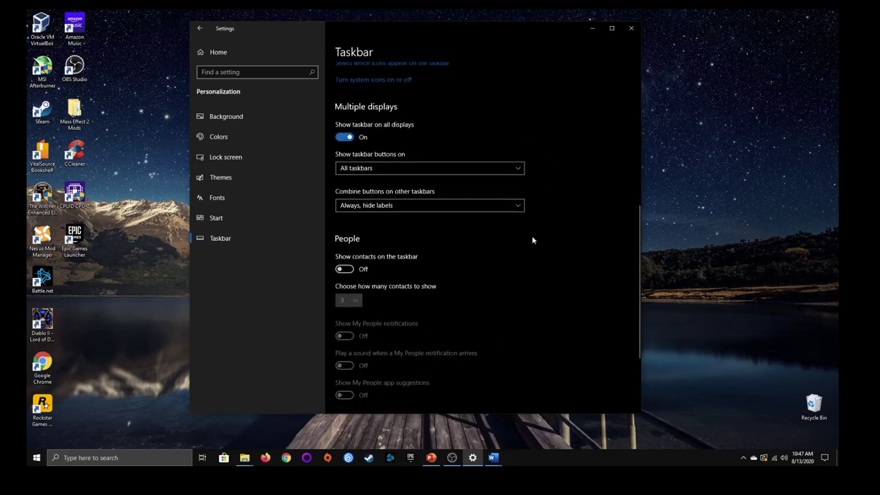
pyautogui.scroll(-2, 528, 242)
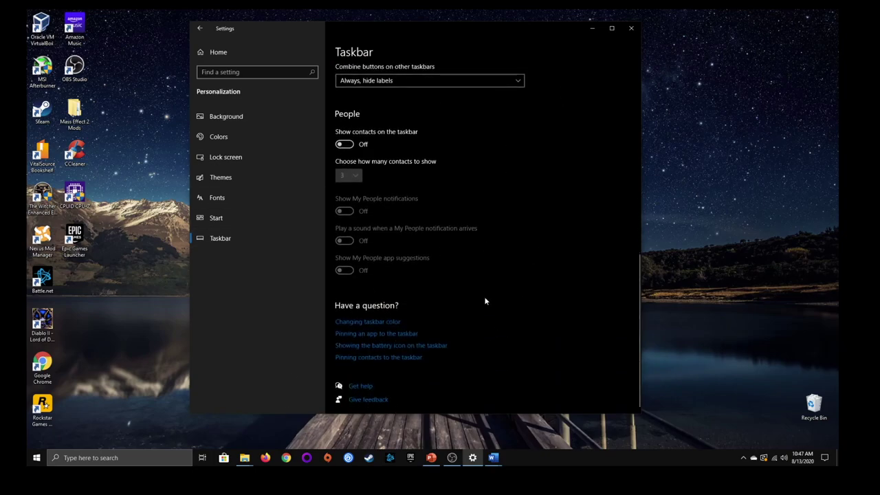
pyautogui.scroll(10, 486, 301)
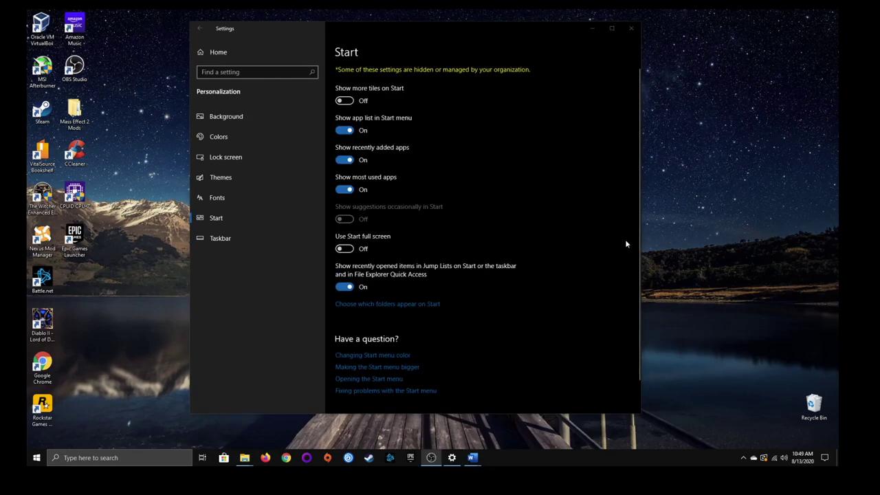
pyautogui.click(631, 28)
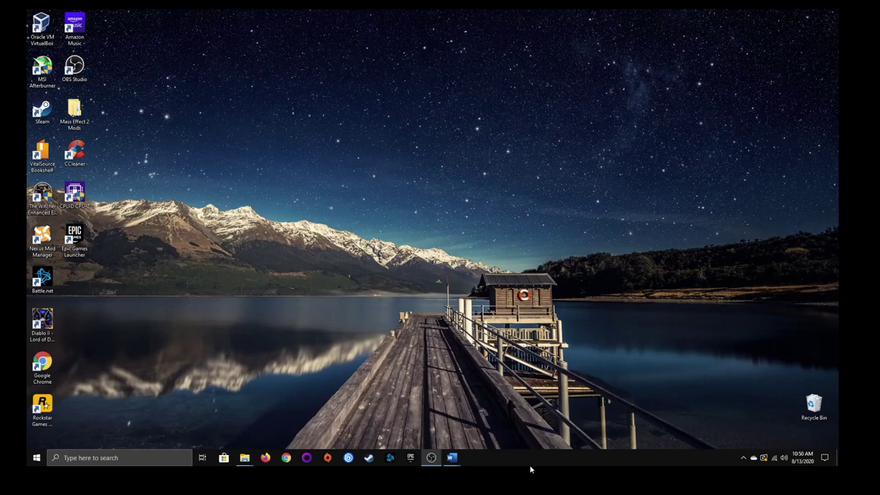
# Step: Open Task Manager from the taskbar and shift its window slightly up and to the left
pyautogui.rightClick(552, 466)
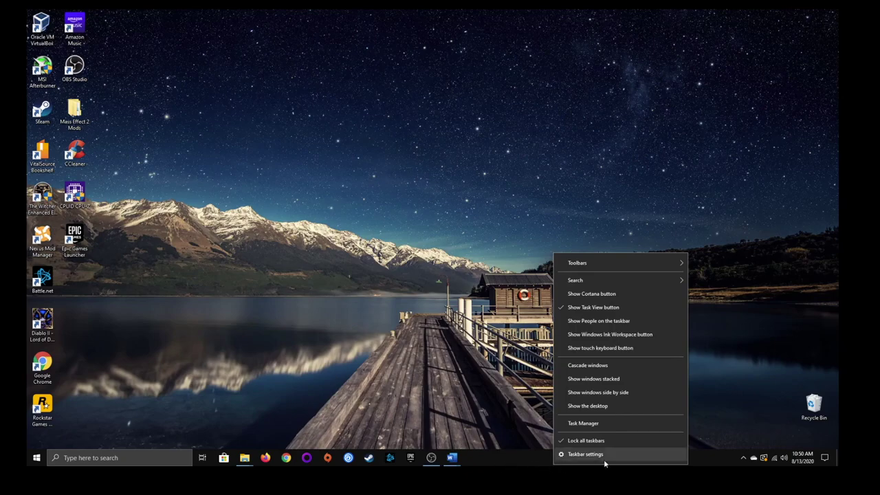
pyautogui.click(584, 423)
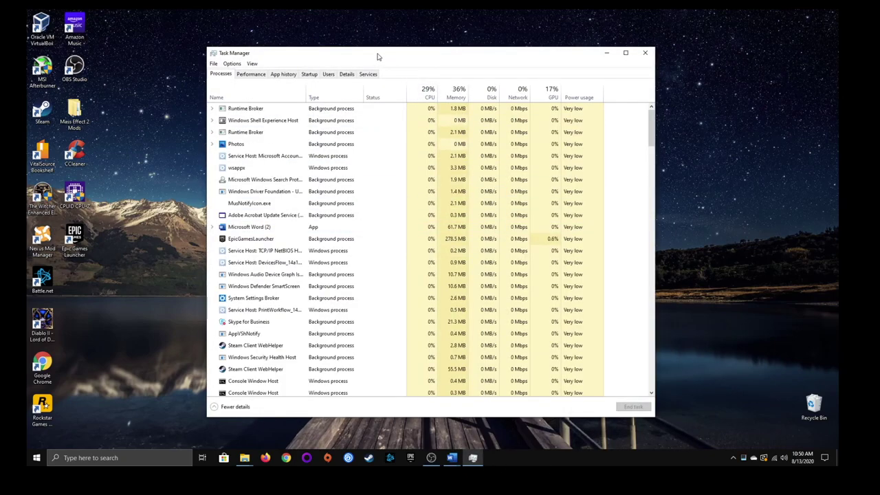
pyautogui.moveTo(378, 57); pyautogui.dragTo(361, 48)
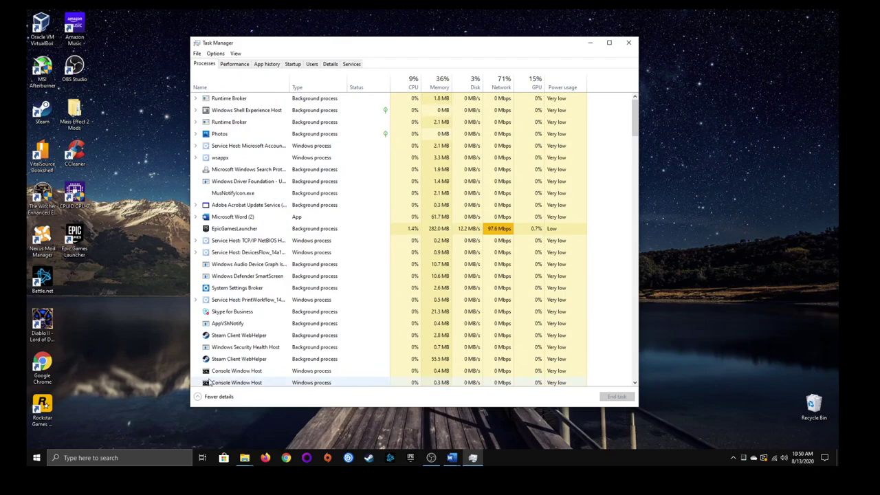
# Step: Switch Task Manager to the compact view with fewer details and back to the detailed view, repositioning the window
pyautogui.click(199, 398)
pyautogui.moveTo(273, 44); pyautogui.dragTo(319, 89)
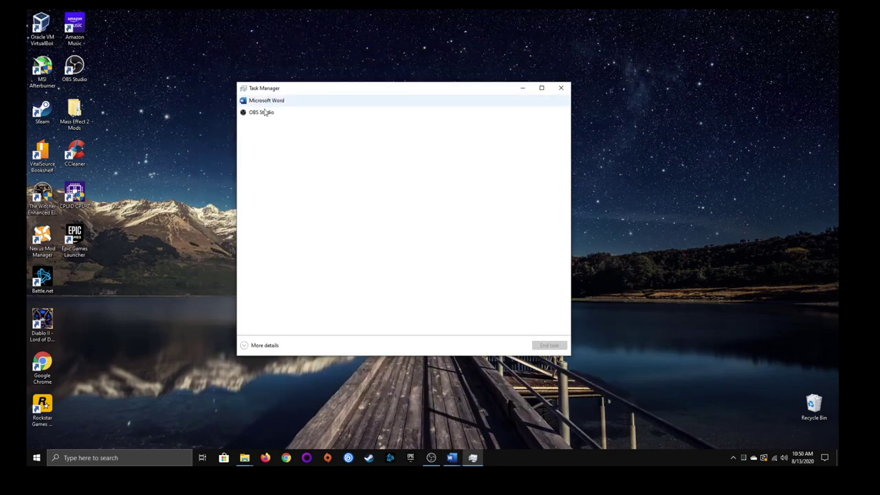
pyautogui.click(246, 346)
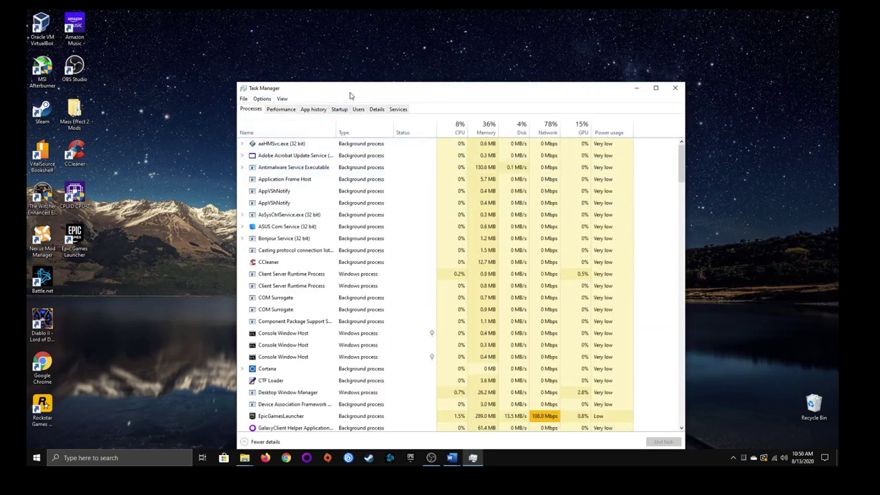
pyautogui.moveTo(350, 88); pyautogui.dragTo(321, 30)
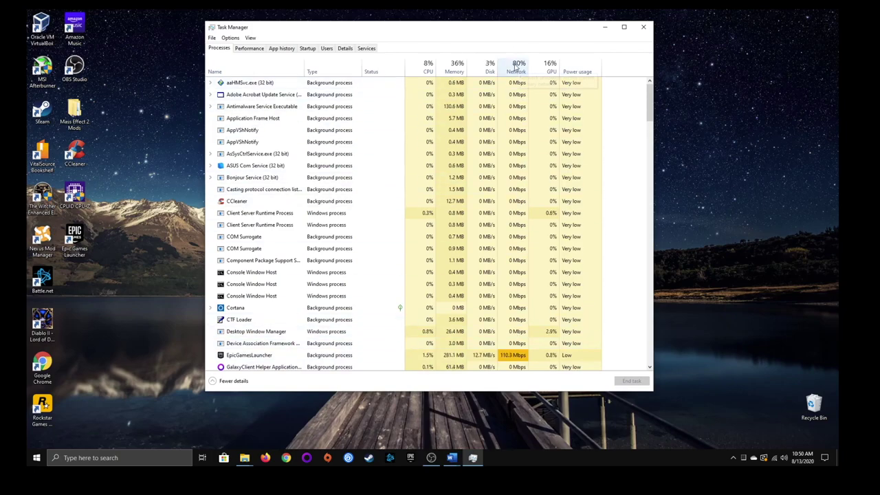
# Step: View the CPU and Memory performance graphs in Task Manager, and review the list of startup apps
pyautogui.click(257, 50)
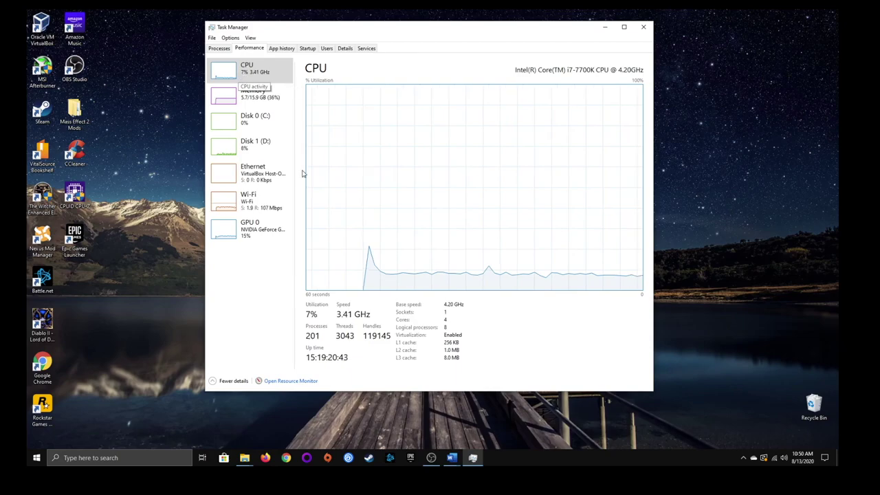
pyautogui.click(254, 101)
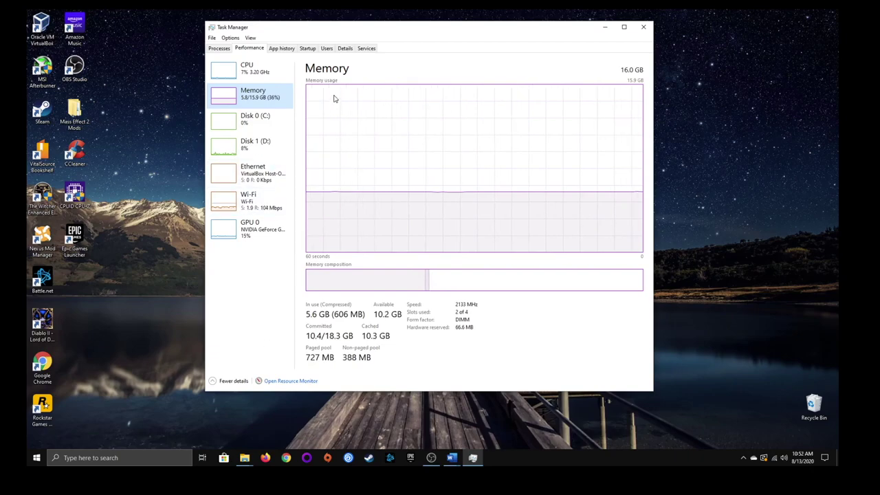
pyautogui.click(306, 50)
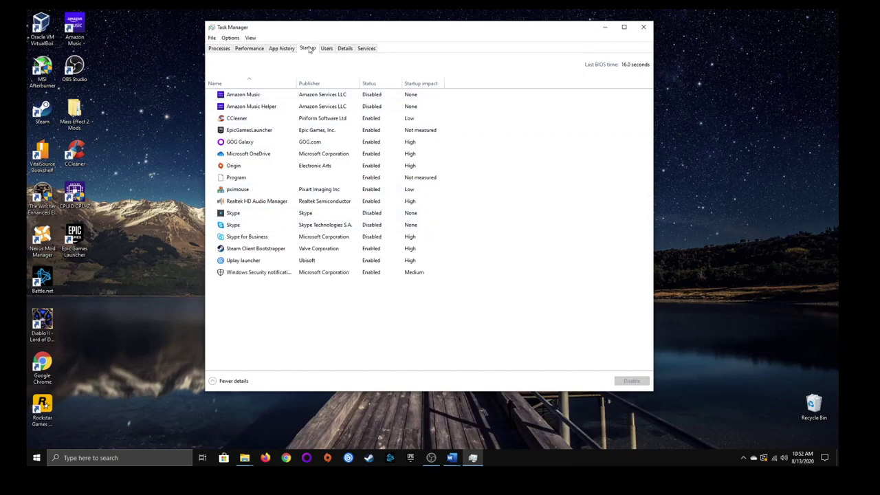
# Step: Review the running processes, the Disk 0 (C:) performance and the startup apps again, and close Task Manager
pyautogui.click(221, 49)
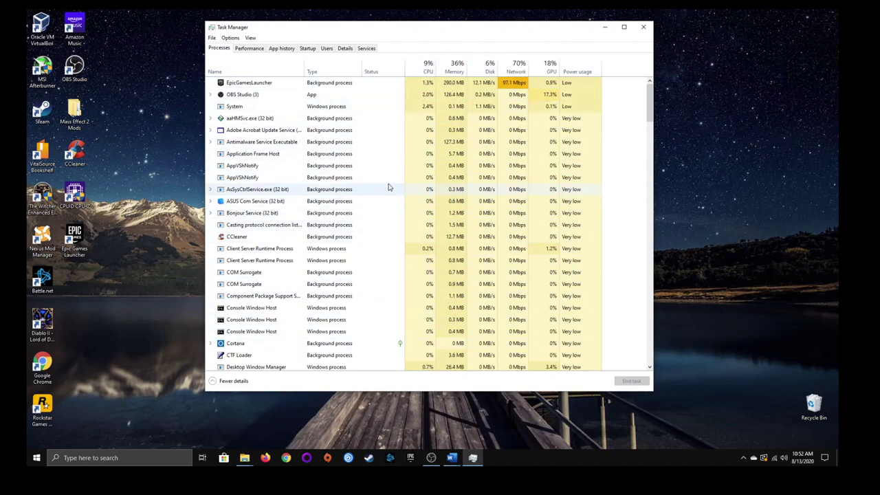
pyautogui.moveTo(385, 27); pyautogui.dragTo(357, 41)
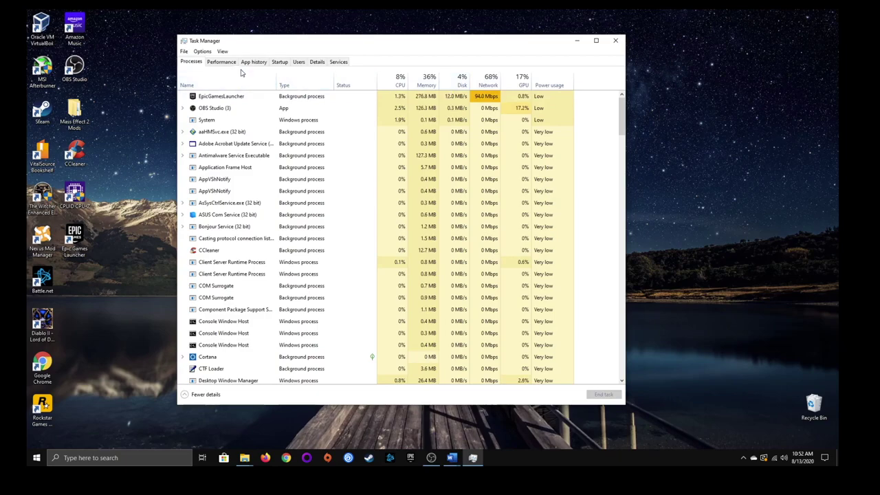
pyautogui.click(222, 62)
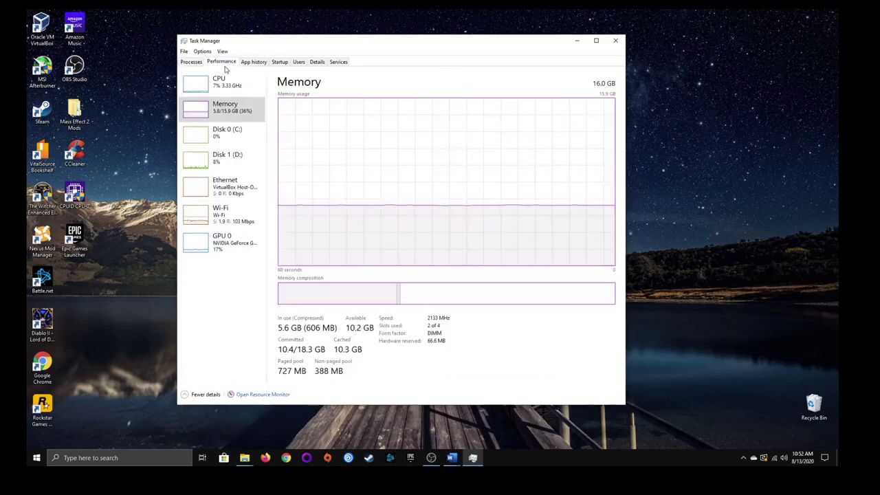
pyautogui.click(229, 132)
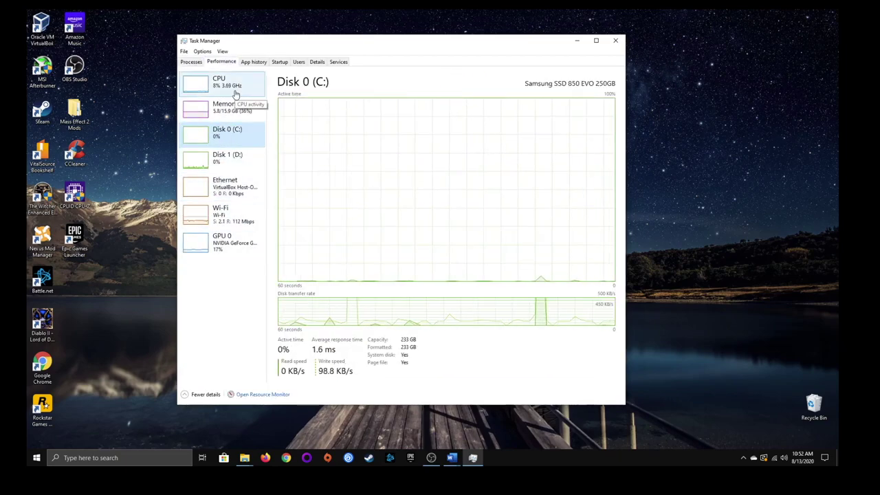
pyautogui.click(281, 64)
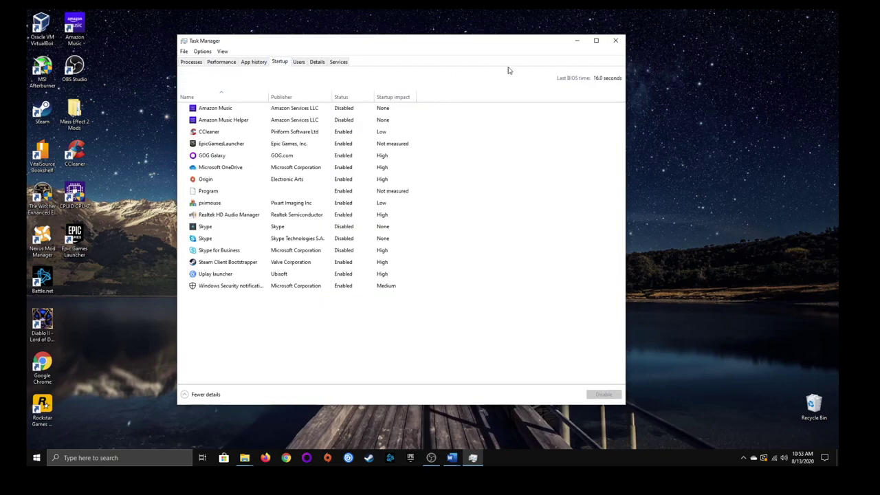
pyautogui.click(615, 41)
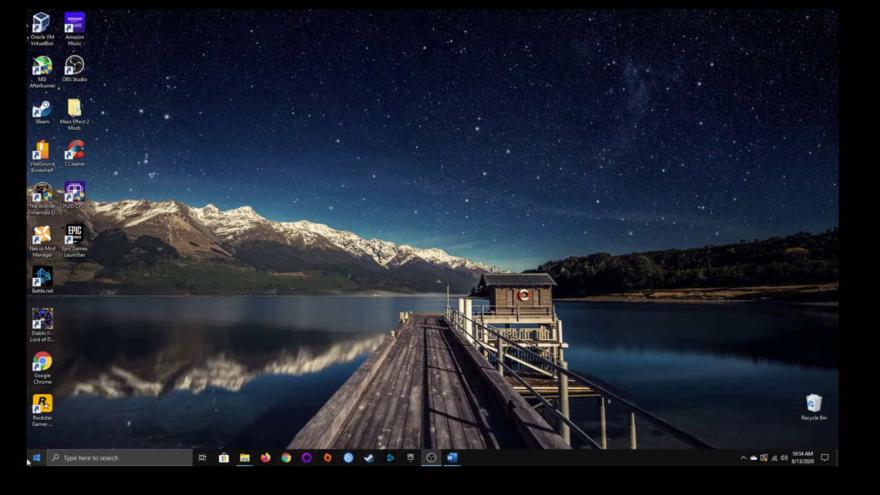
# Step: Search for "windows", open the Windows Security app, and shift its window slightly up and to the right
pyautogui.click(76, 462)
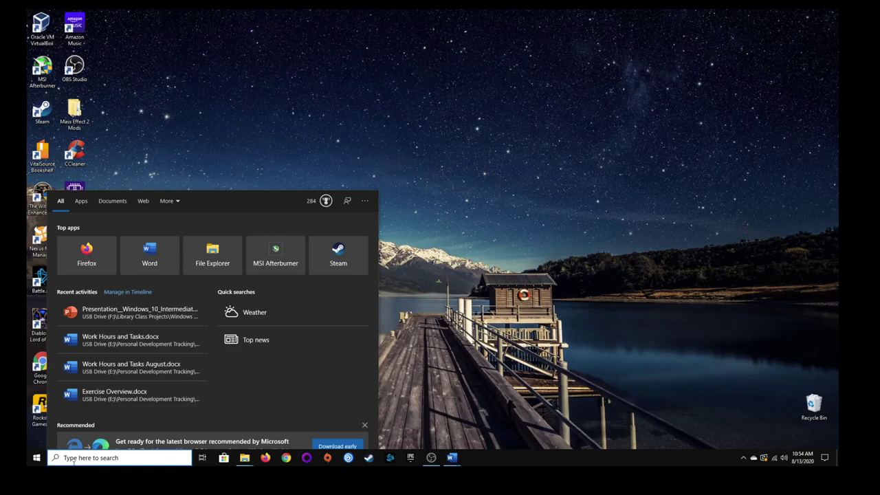
pyautogui.write('windows')
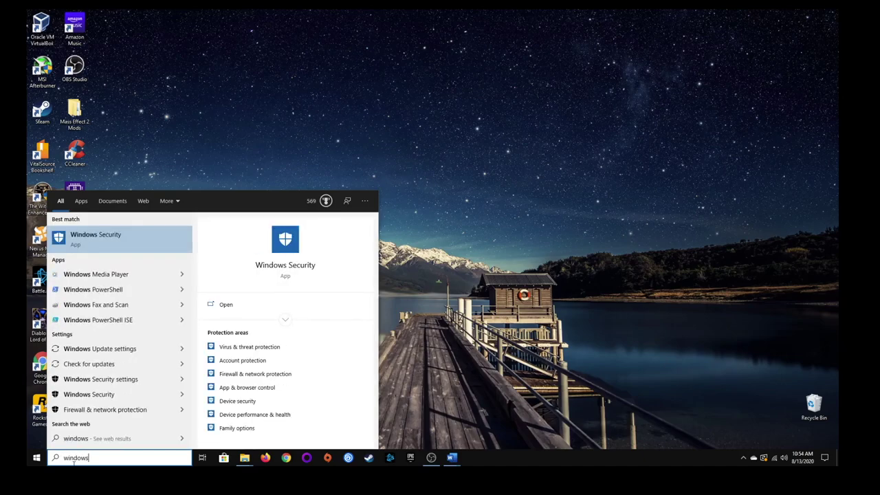
pyautogui.click(93, 238)
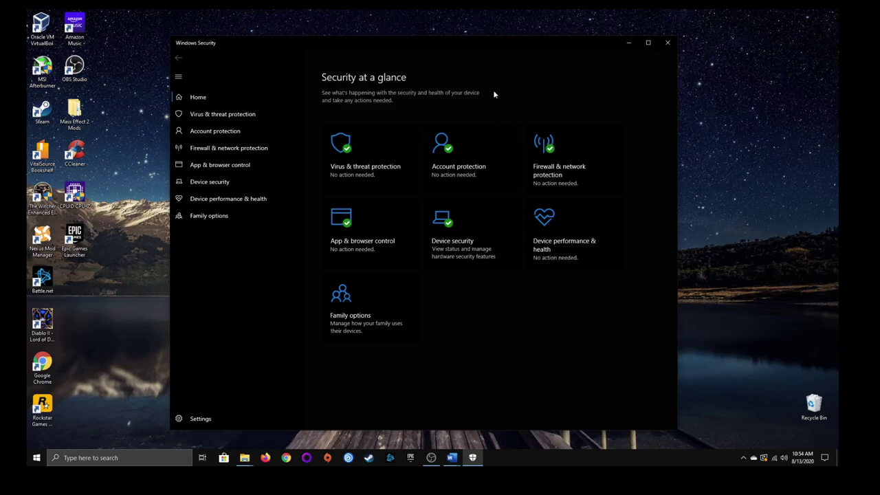
pyautogui.moveTo(428, 46); pyautogui.dragTo(450, 36)
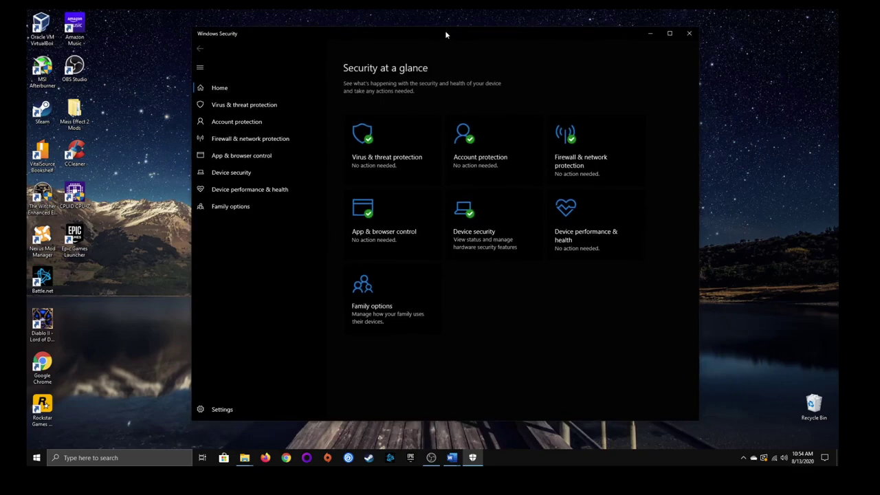
# Step: Open Virus & threat protection, review the available scan options, and return to the protection overview
pyautogui.click(382, 138)
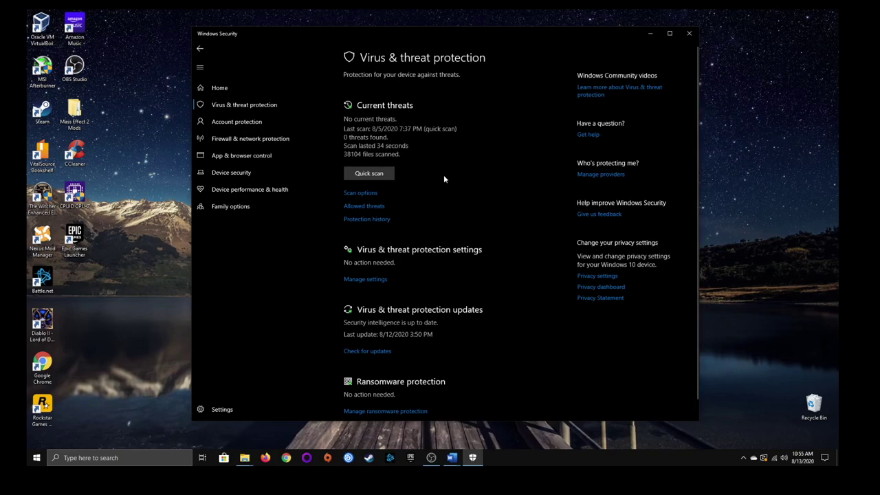
pyautogui.click(361, 193)
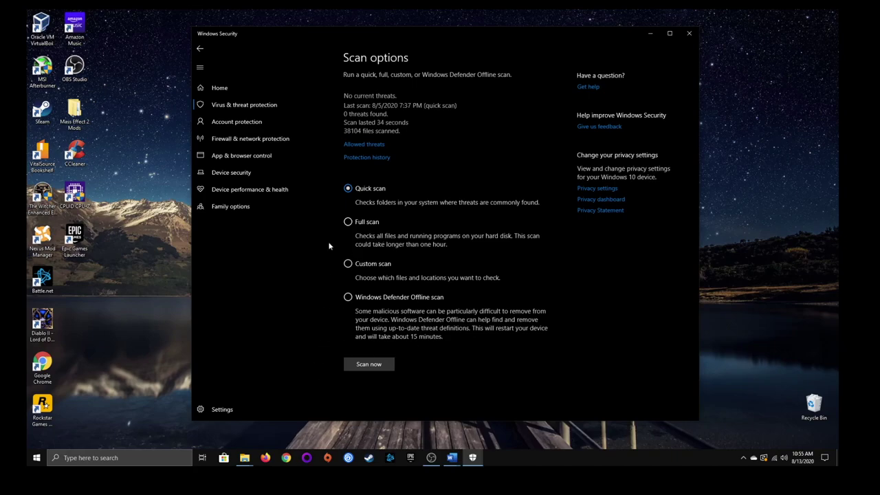
pyautogui.click(200, 48)
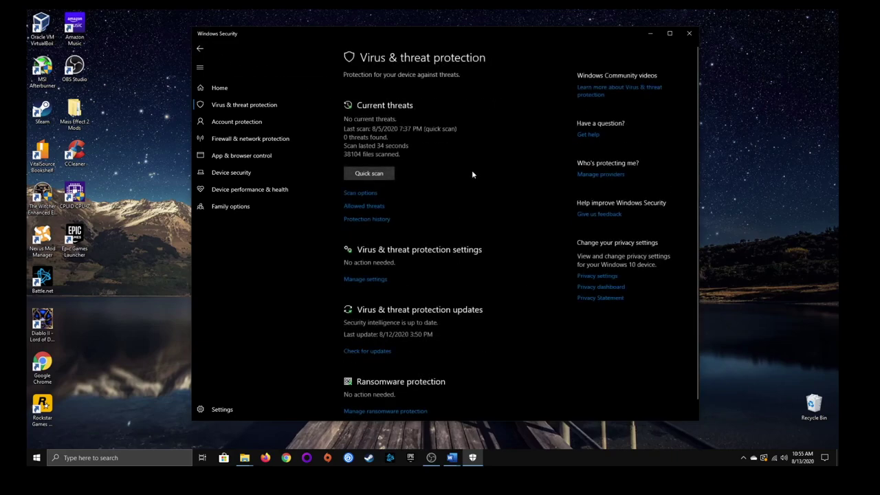
# Step: Review the Virus & threat protection settings, from Real-time protection through Controlled folder access, and return to the protection overview
pyautogui.scroll(-1, 485, 206)
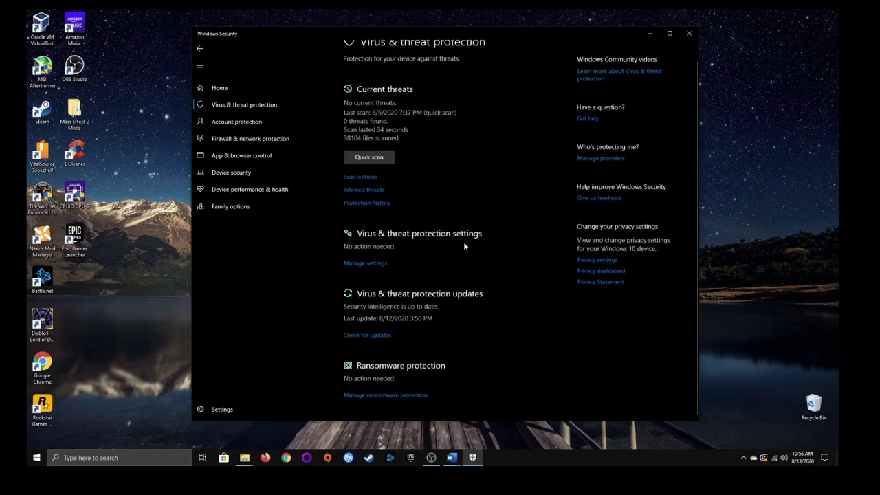
pyautogui.click(373, 269)
pyautogui.scroll(-2, 482, 193)
pyautogui.scroll(-3, 502, 204)
pyautogui.scroll(4, 505, 202)
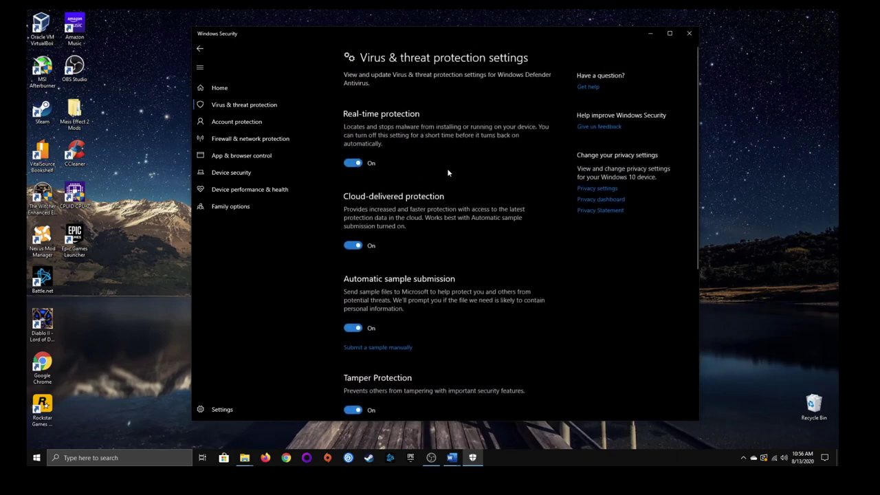
pyautogui.scroll(-2, 480, 170)
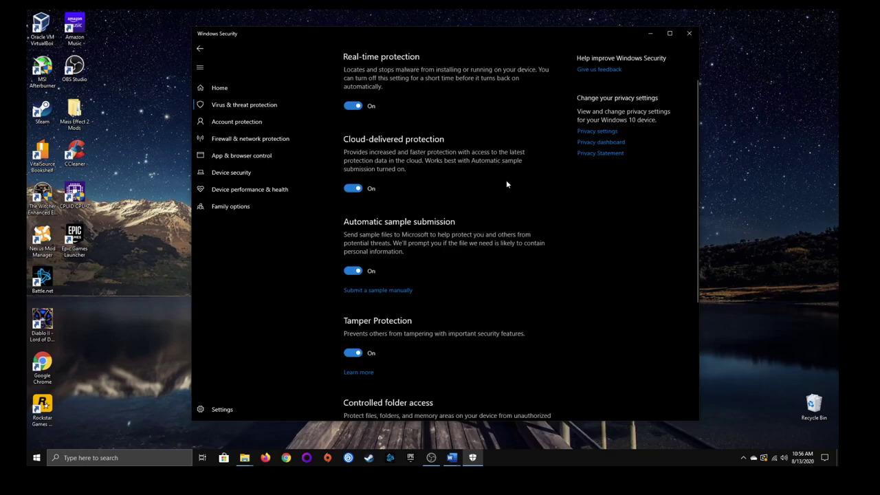
pyautogui.scroll(-5, 491, 189)
pyautogui.scroll(10, 450, 165)
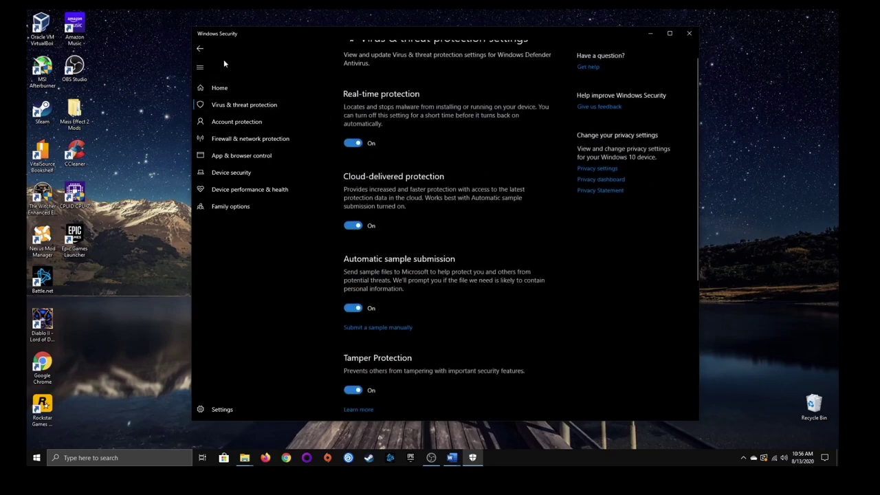
pyautogui.hotkey('alt', 'Left')
# Step: Check for security intelligence updates in Protection updates, and return to the Windows Security home page
pyautogui.scroll(-1, 467, 203)
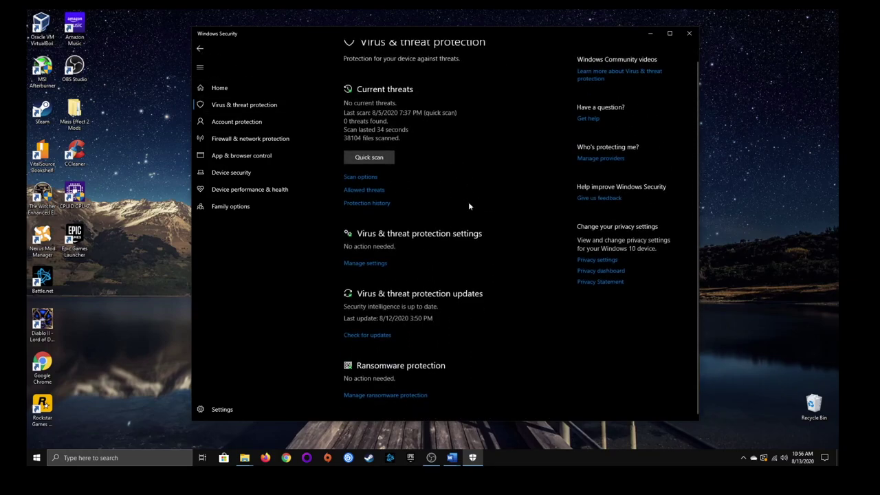
pyautogui.click(367, 336)
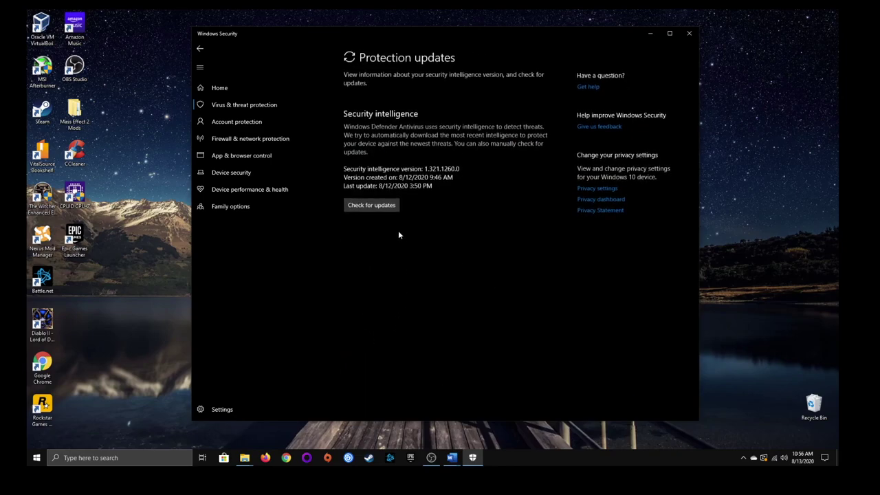
pyautogui.click(375, 205)
pyautogui.click(199, 49)
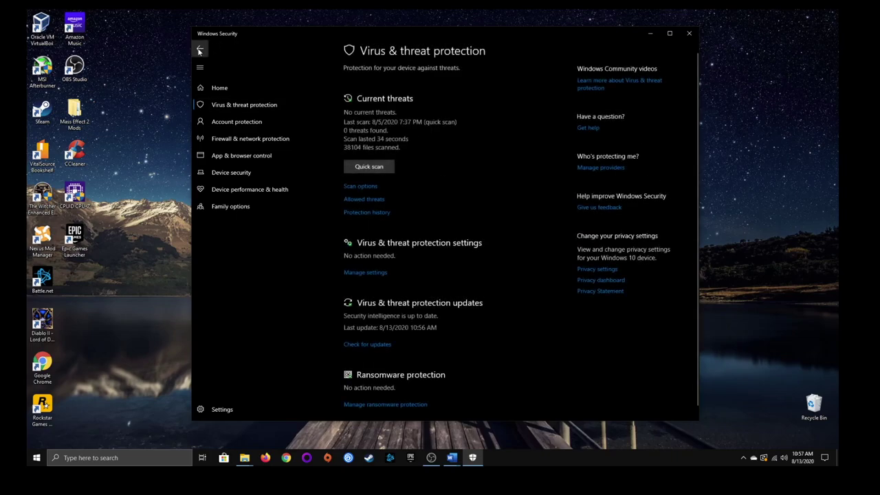
pyautogui.click(200, 49)
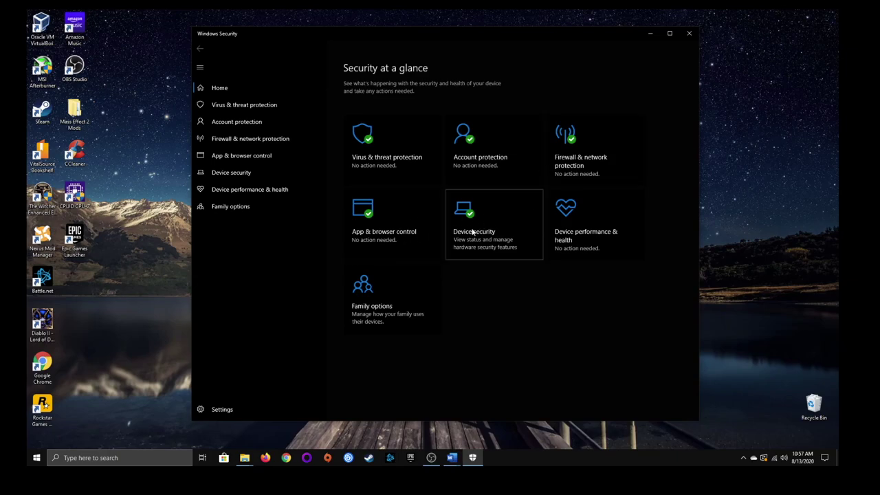
# Step: Review the SmartScreen, Isolated browsing and Exploit protection options under App & browser control, and close Windows Security
pyautogui.click(403, 216)
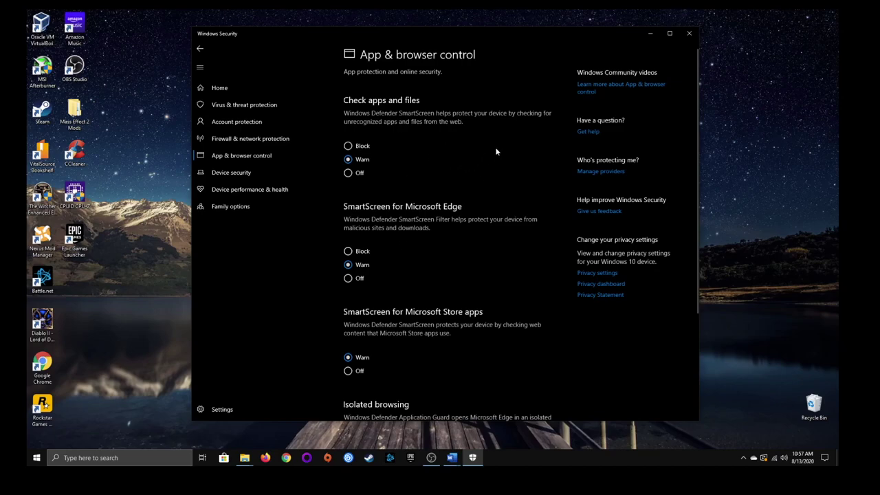
pyautogui.scroll(-3, 455, 182)
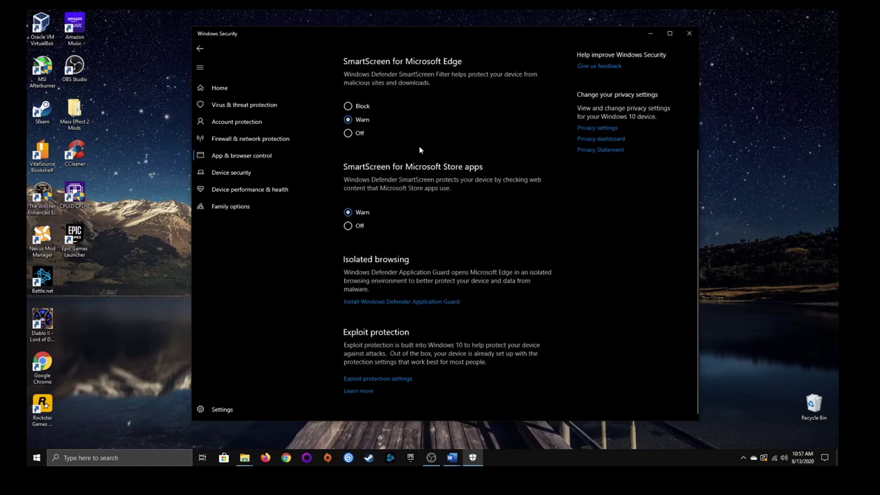
pyautogui.scroll(5, 419, 151)
pyautogui.click(199, 48)
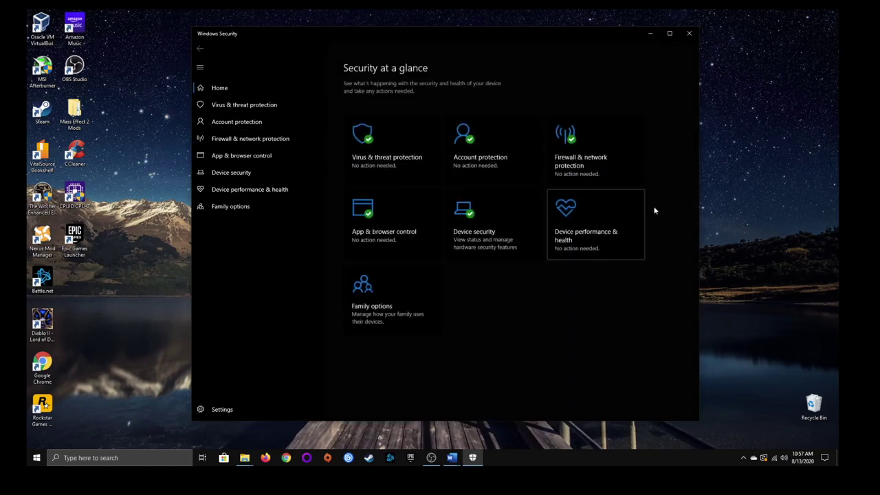
pyautogui.click(690, 35)
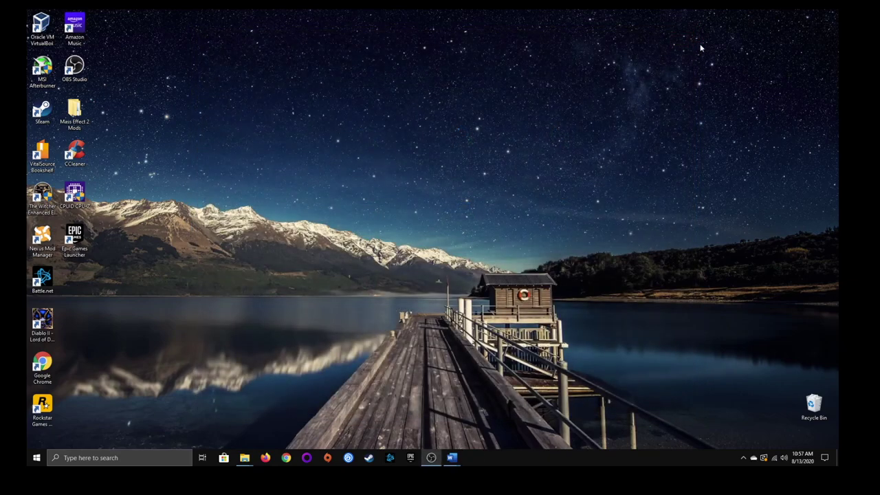